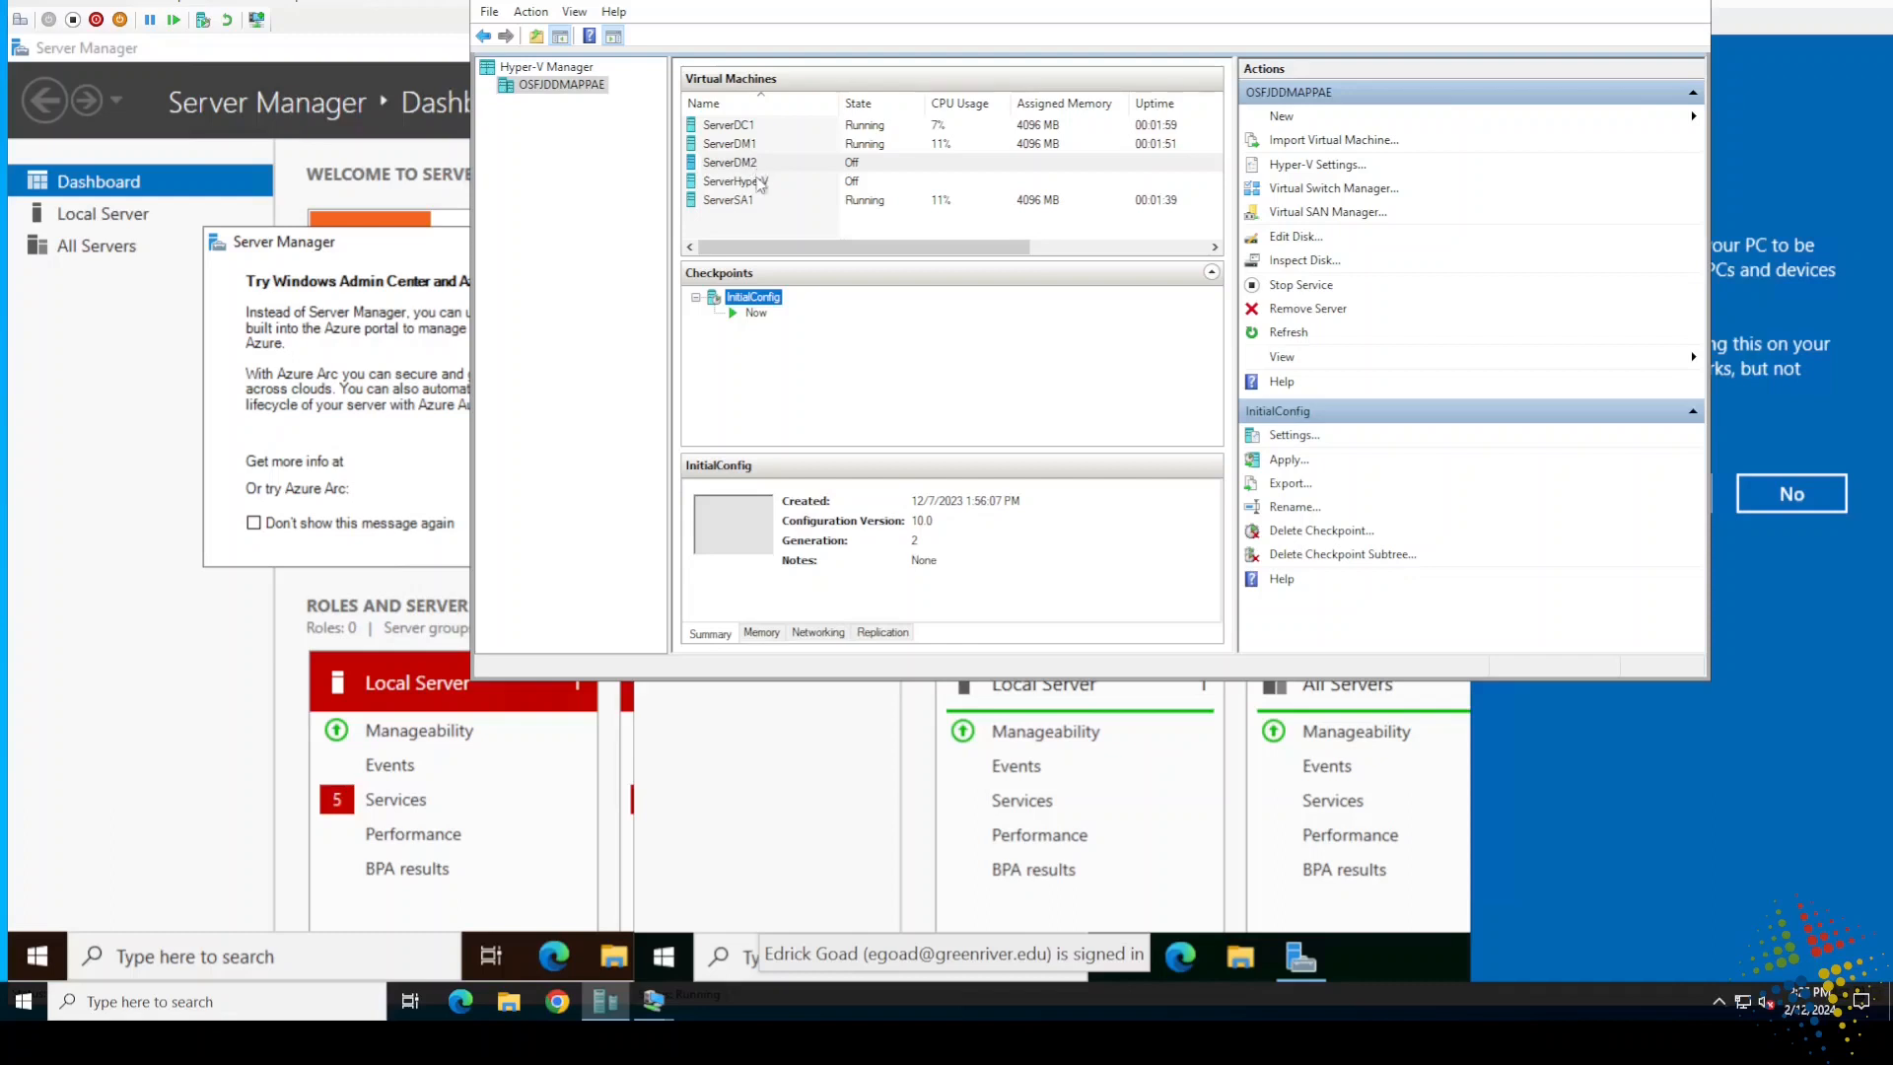
# Step: Apply the InitialConfig checkpoint to the ServerHyperV virtual machine
pyautogui.click(759, 184)
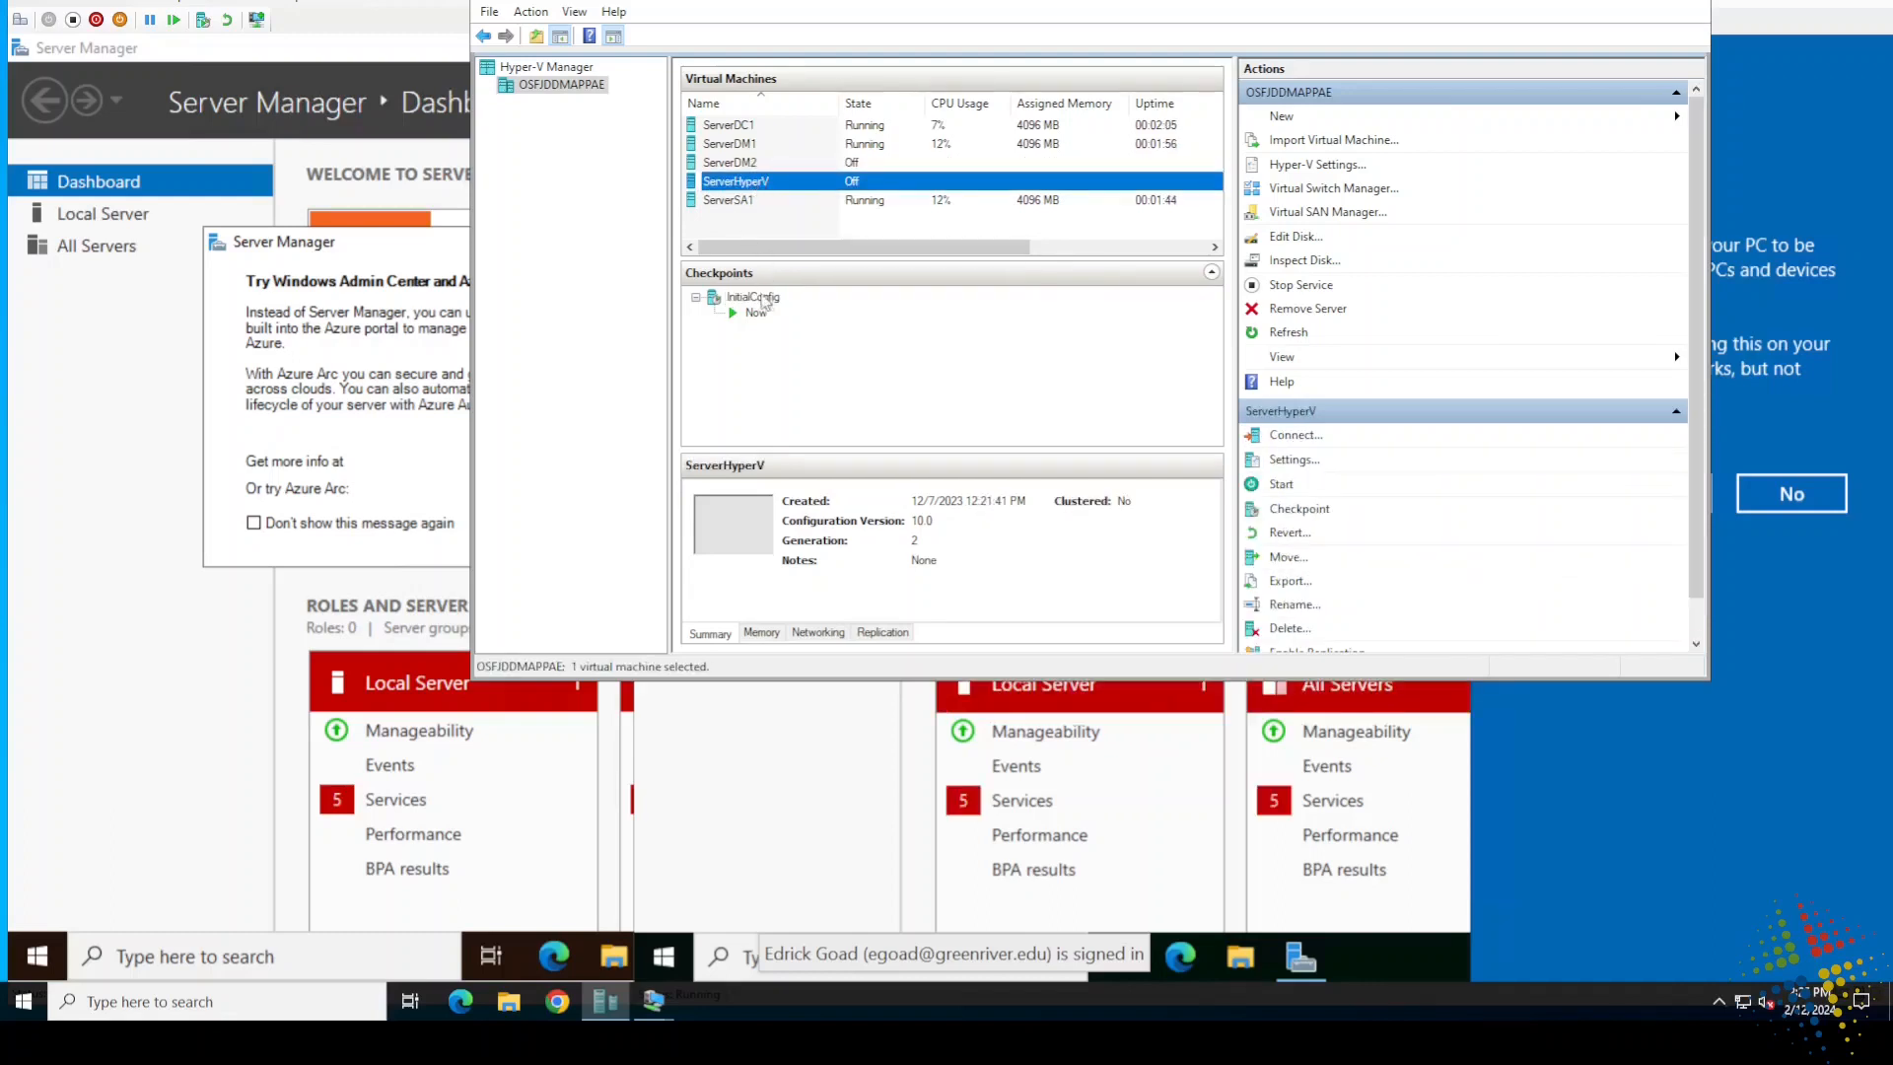
pyautogui.rightClick(761, 298)
pyautogui.click(847, 342)
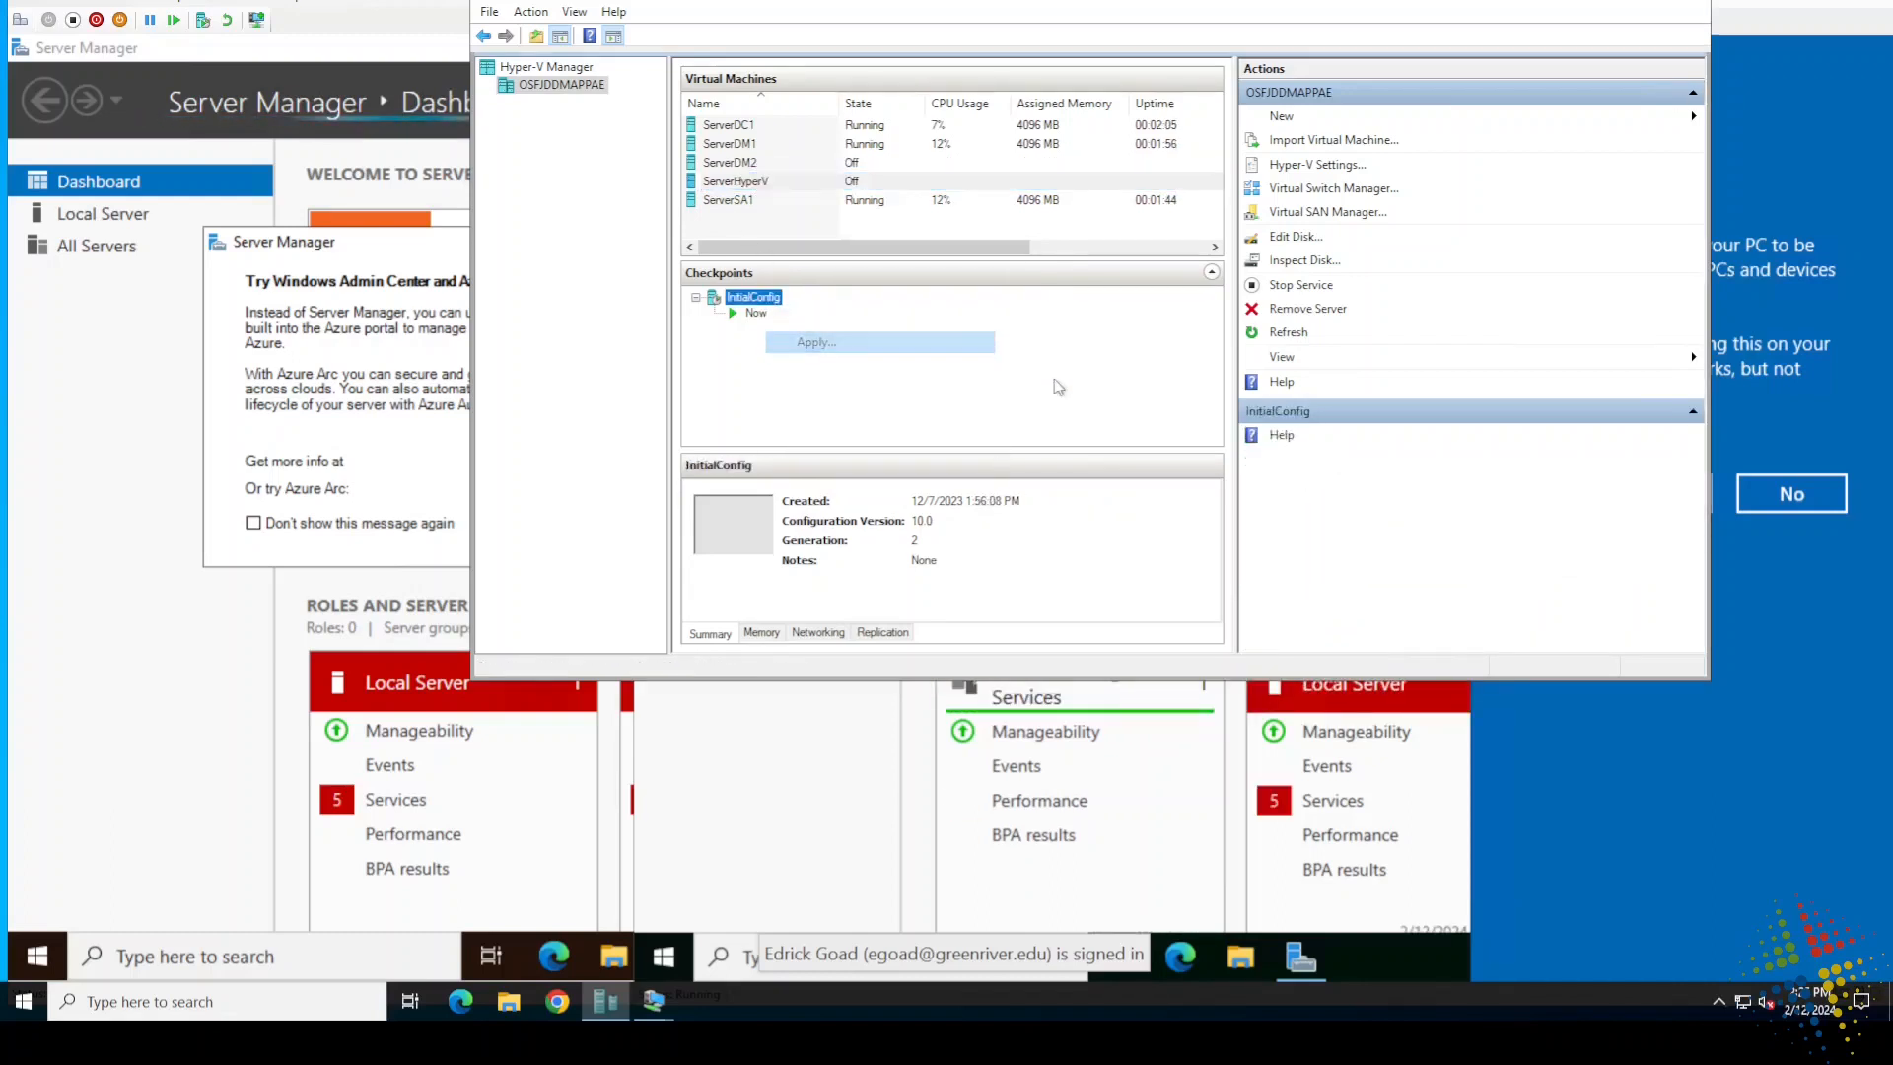
pyautogui.click(1233, 347)
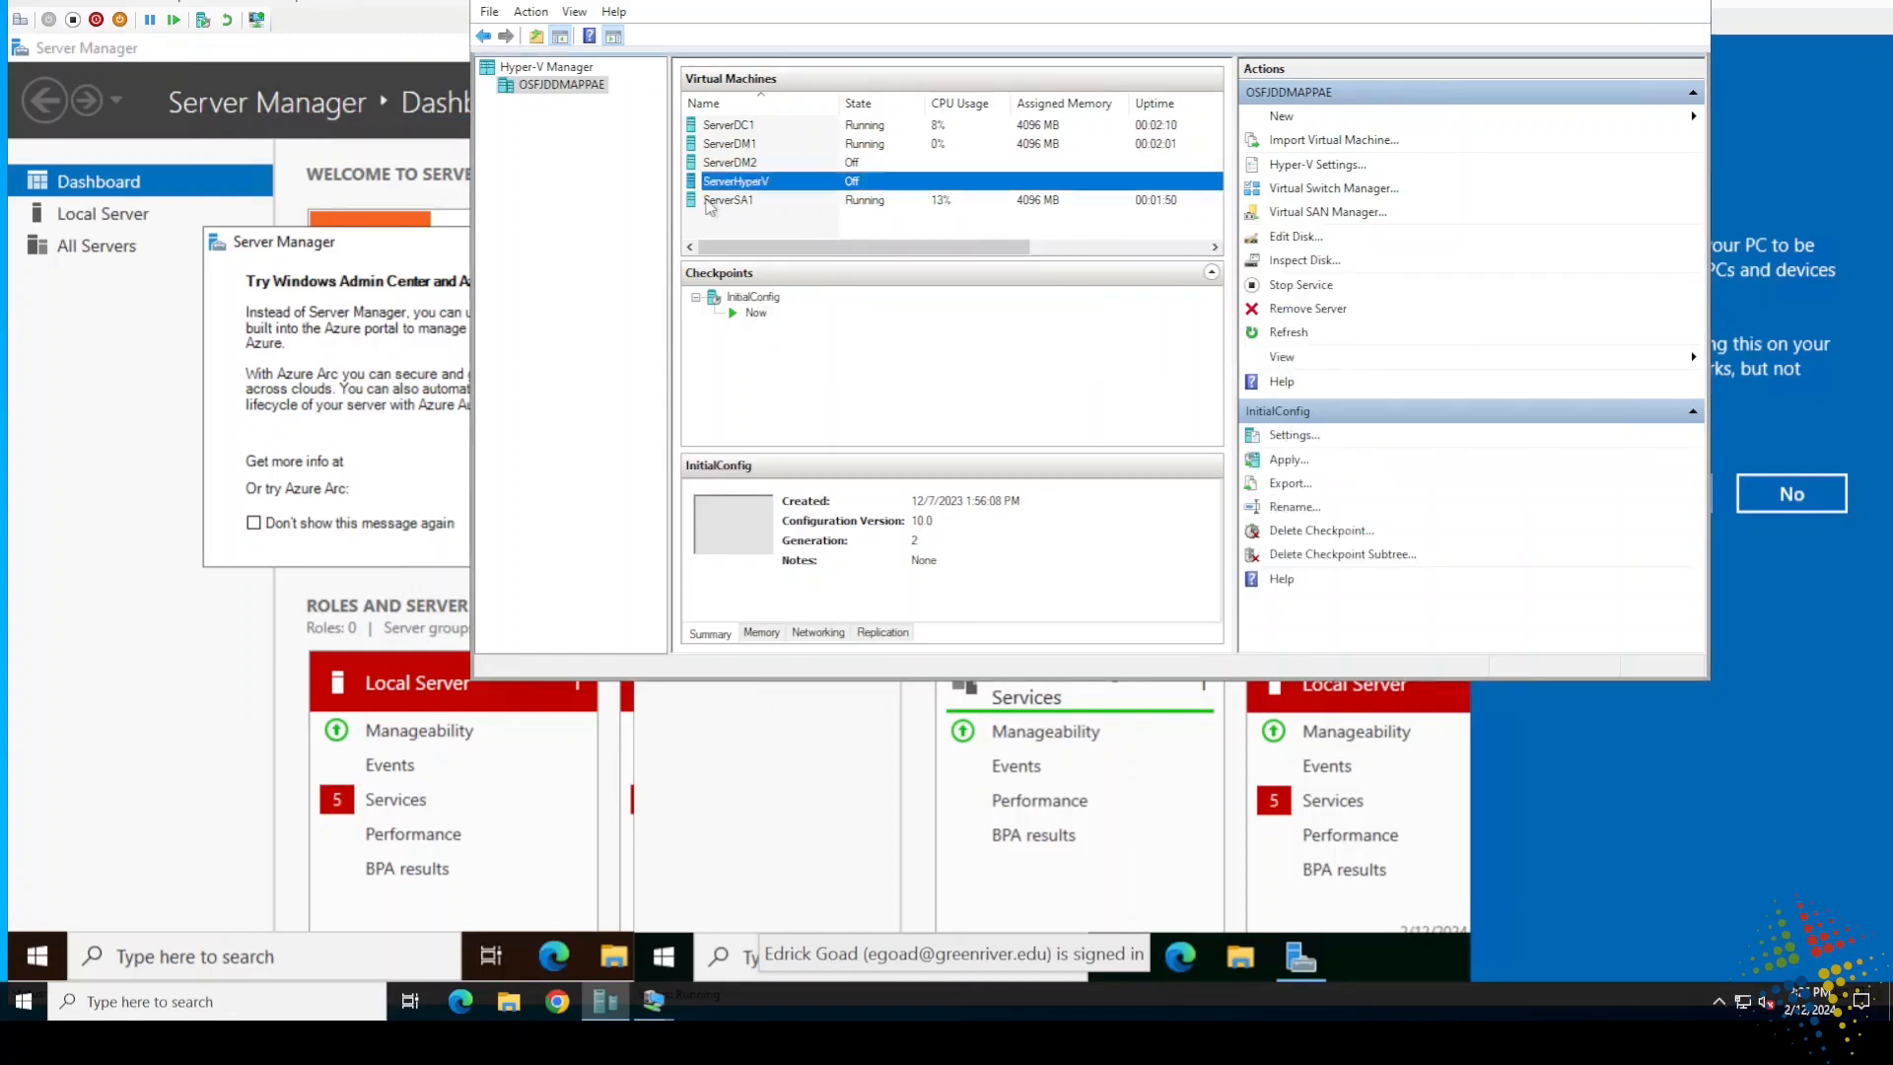
# Step: Look at the InitialConfig checkpoints of the ServerSA1, ServerDC1 and ServerDM1 virtual machines without applying them
pyautogui.click(706, 200)
pyautogui.rightClick(751, 297)
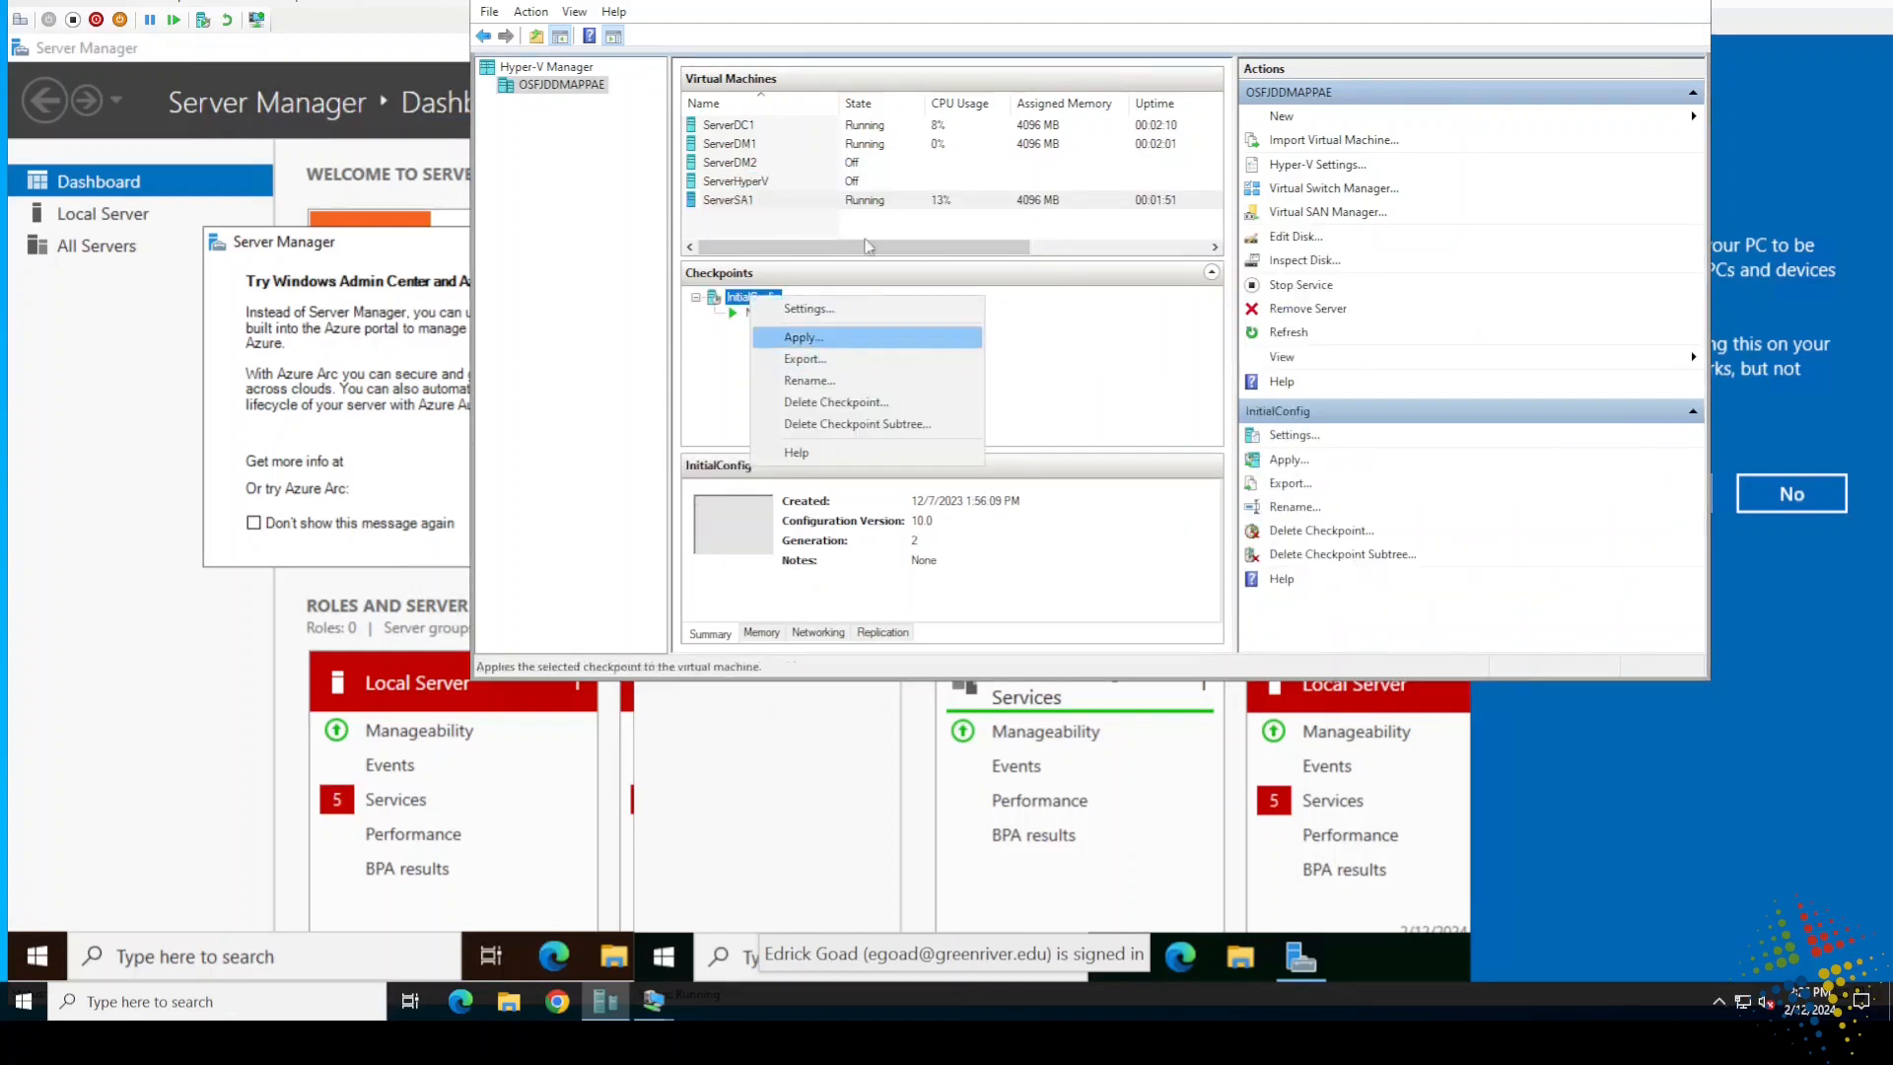
pyautogui.click(758, 126)
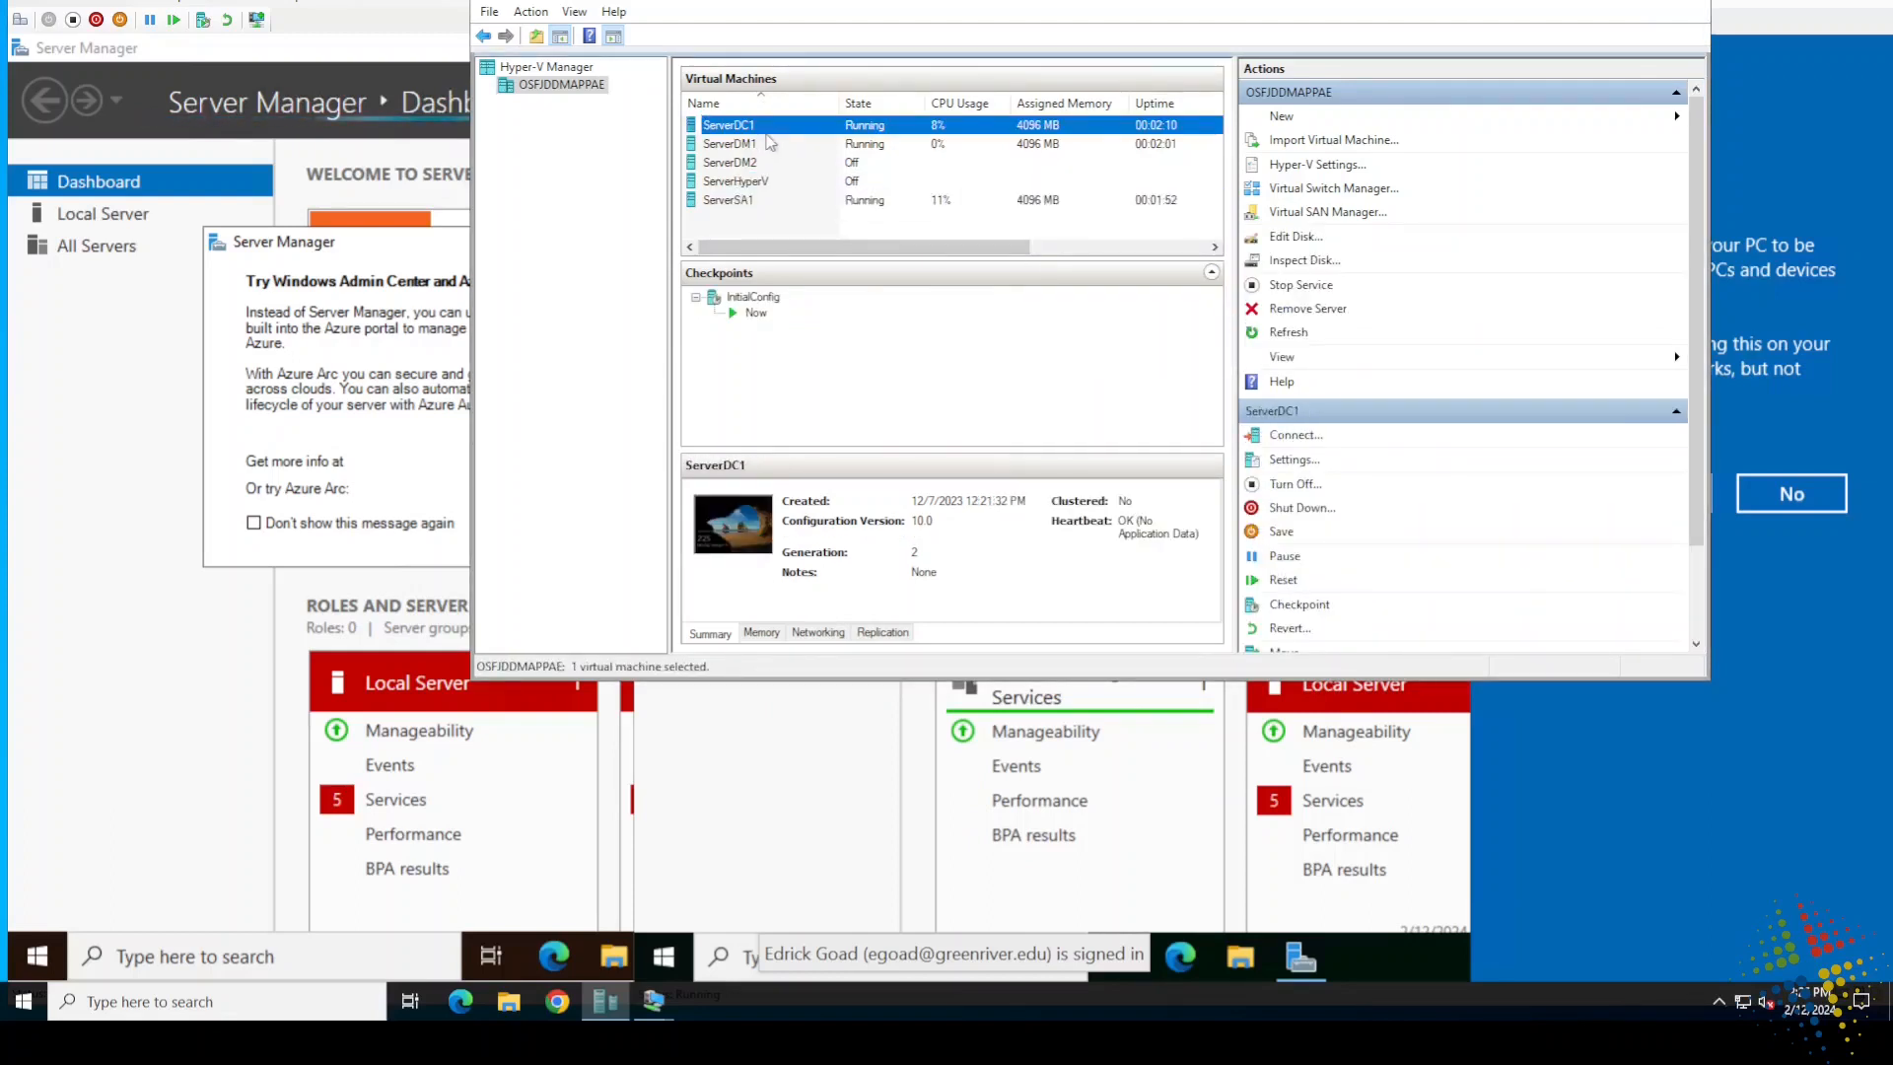
pyautogui.click(768, 145)
pyautogui.click(817, 358)
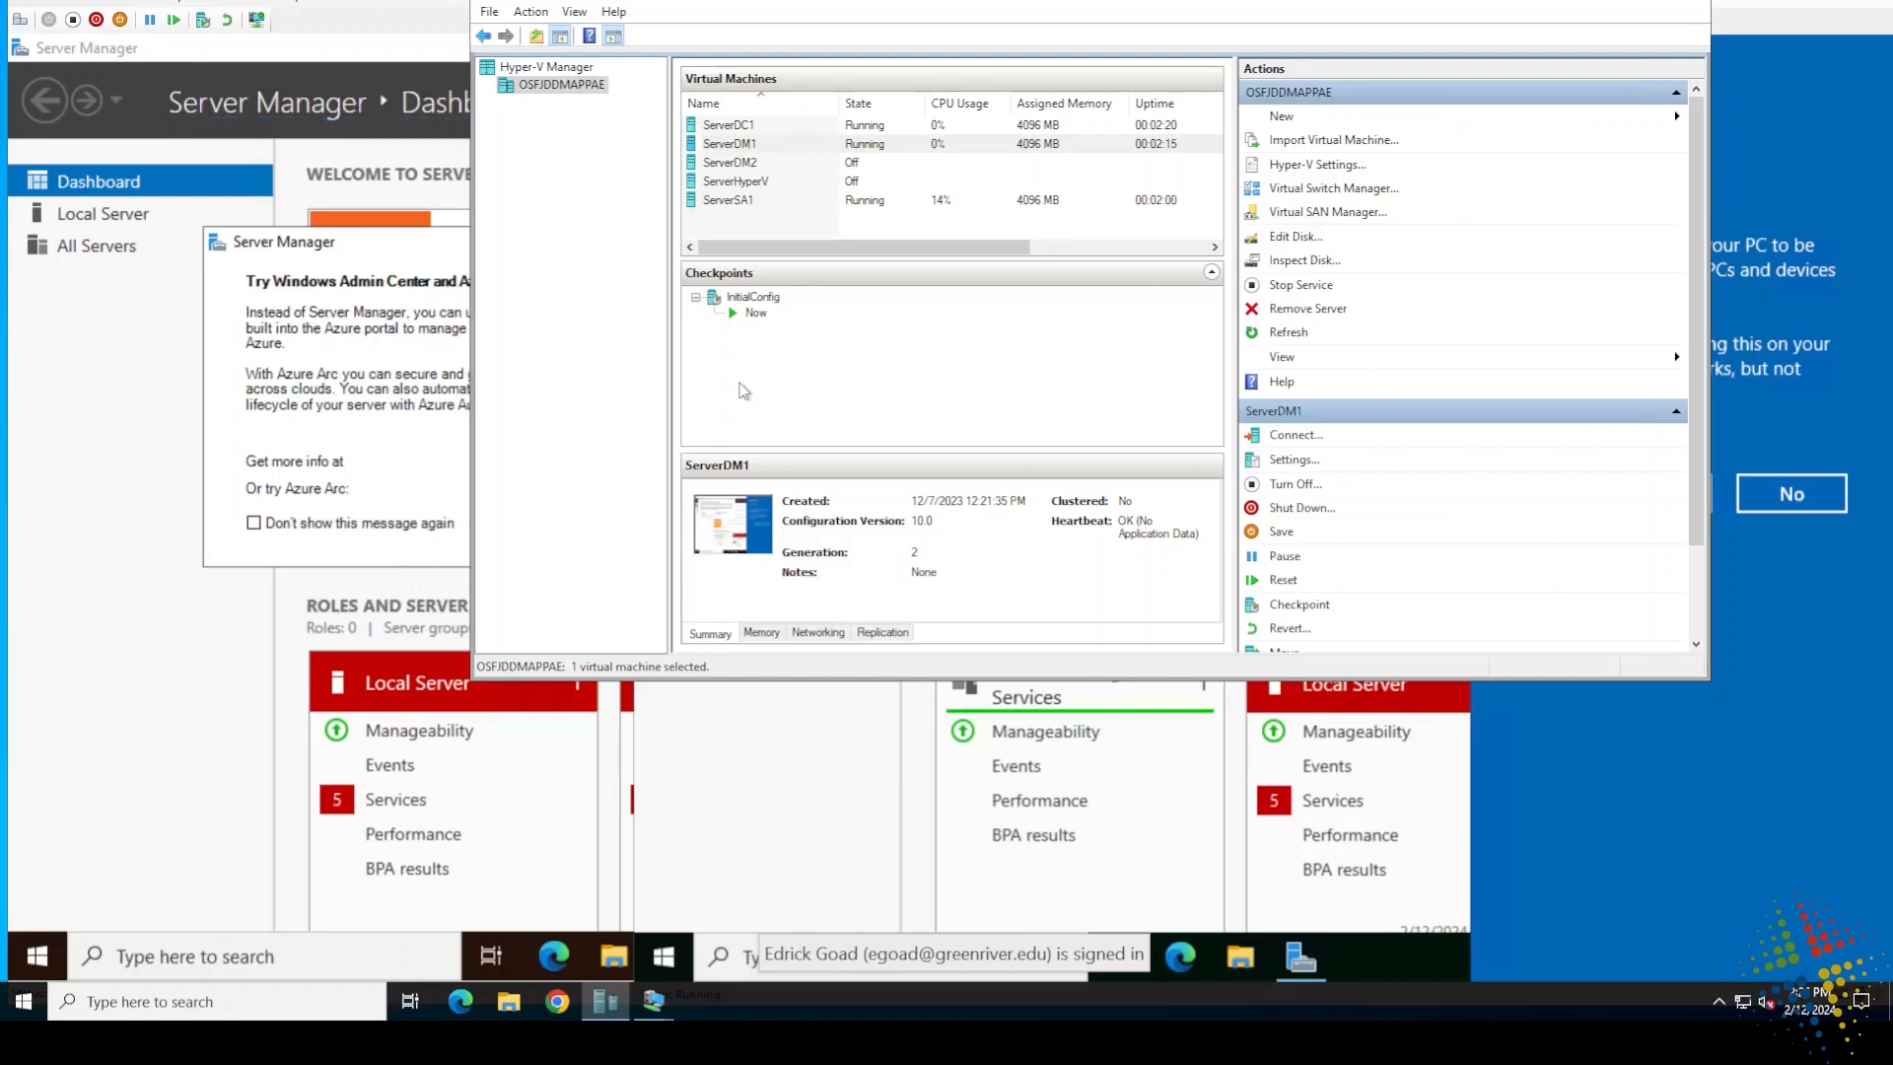
# Step: Select the ServerDC1, ServerDM1 and ServerSA1 virtual machines together
pyautogui.click(764, 125)
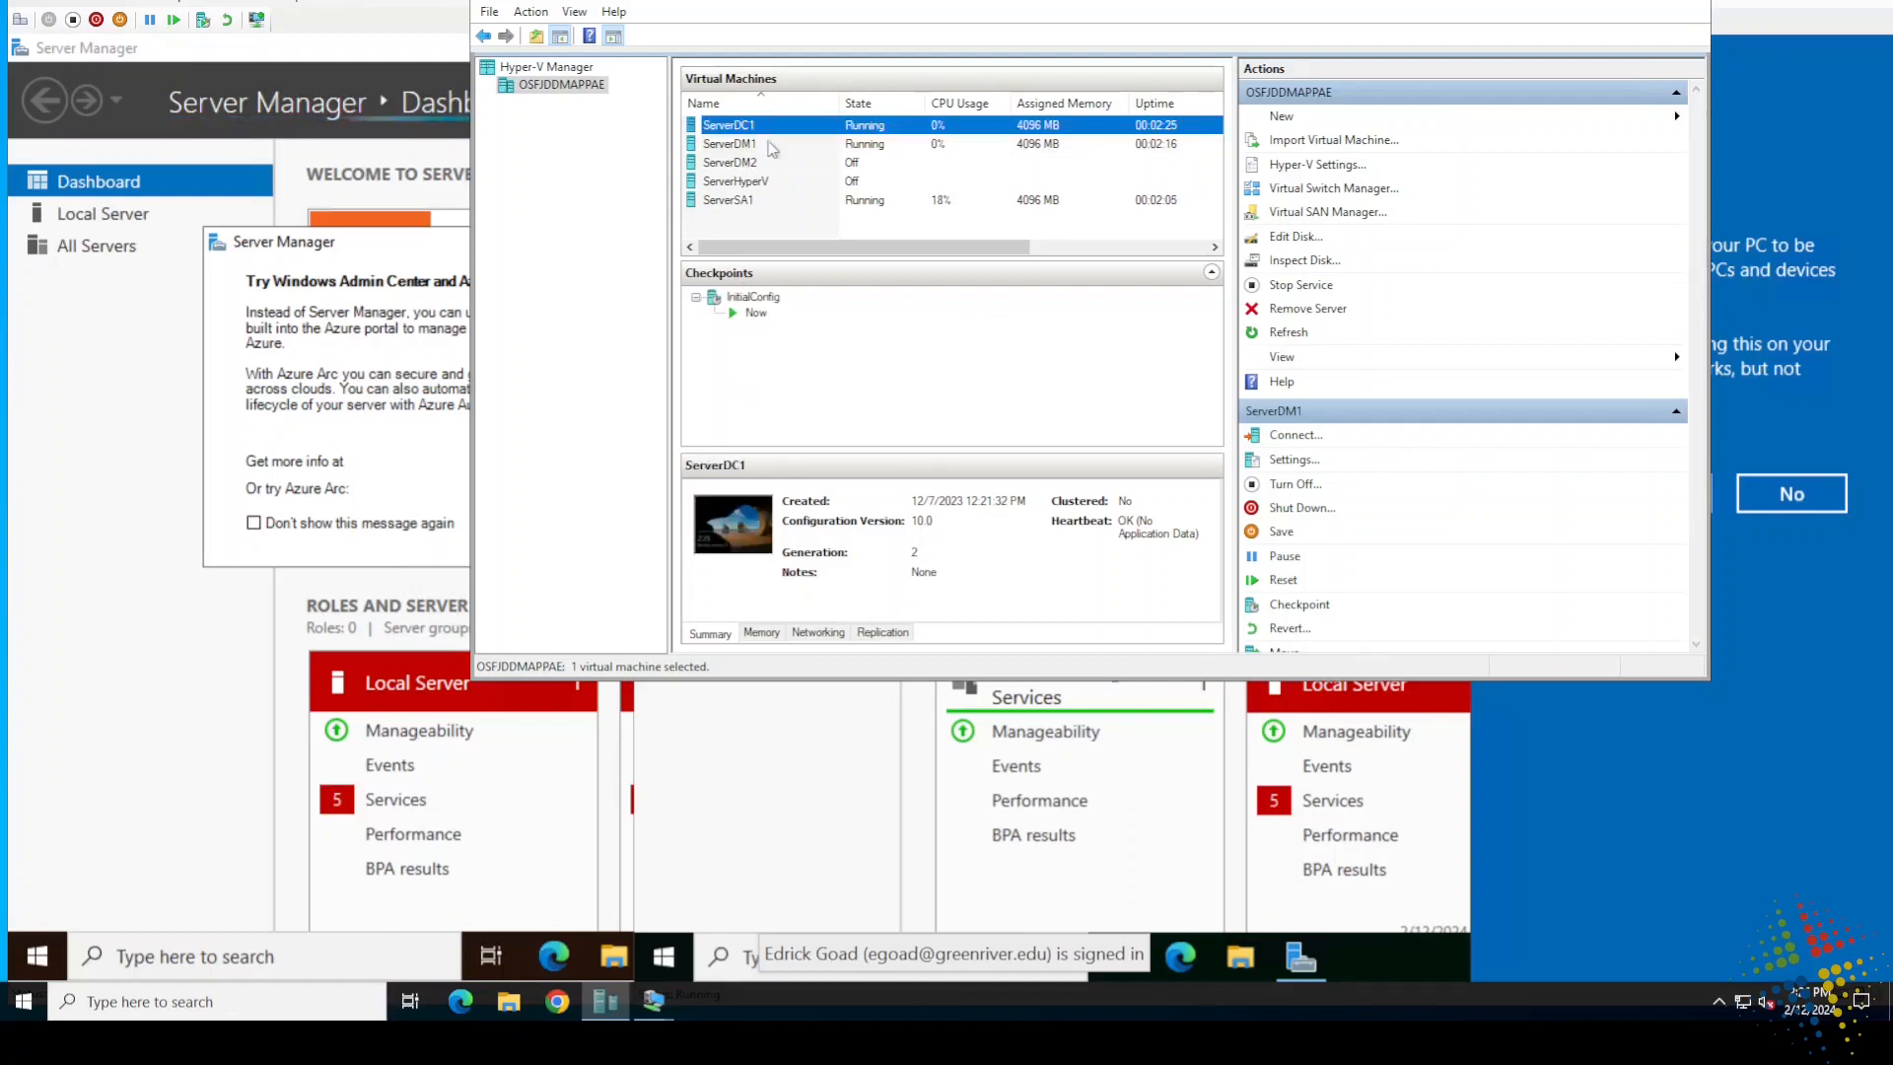
pyautogui.keyDown('ctrl'); pyautogui.click(770, 145); pyautogui.keyUp('ctrl')
pyautogui.keyDown('ctrl'); pyautogui.click(785, 202); pyautogui.keyUp('ctrl')
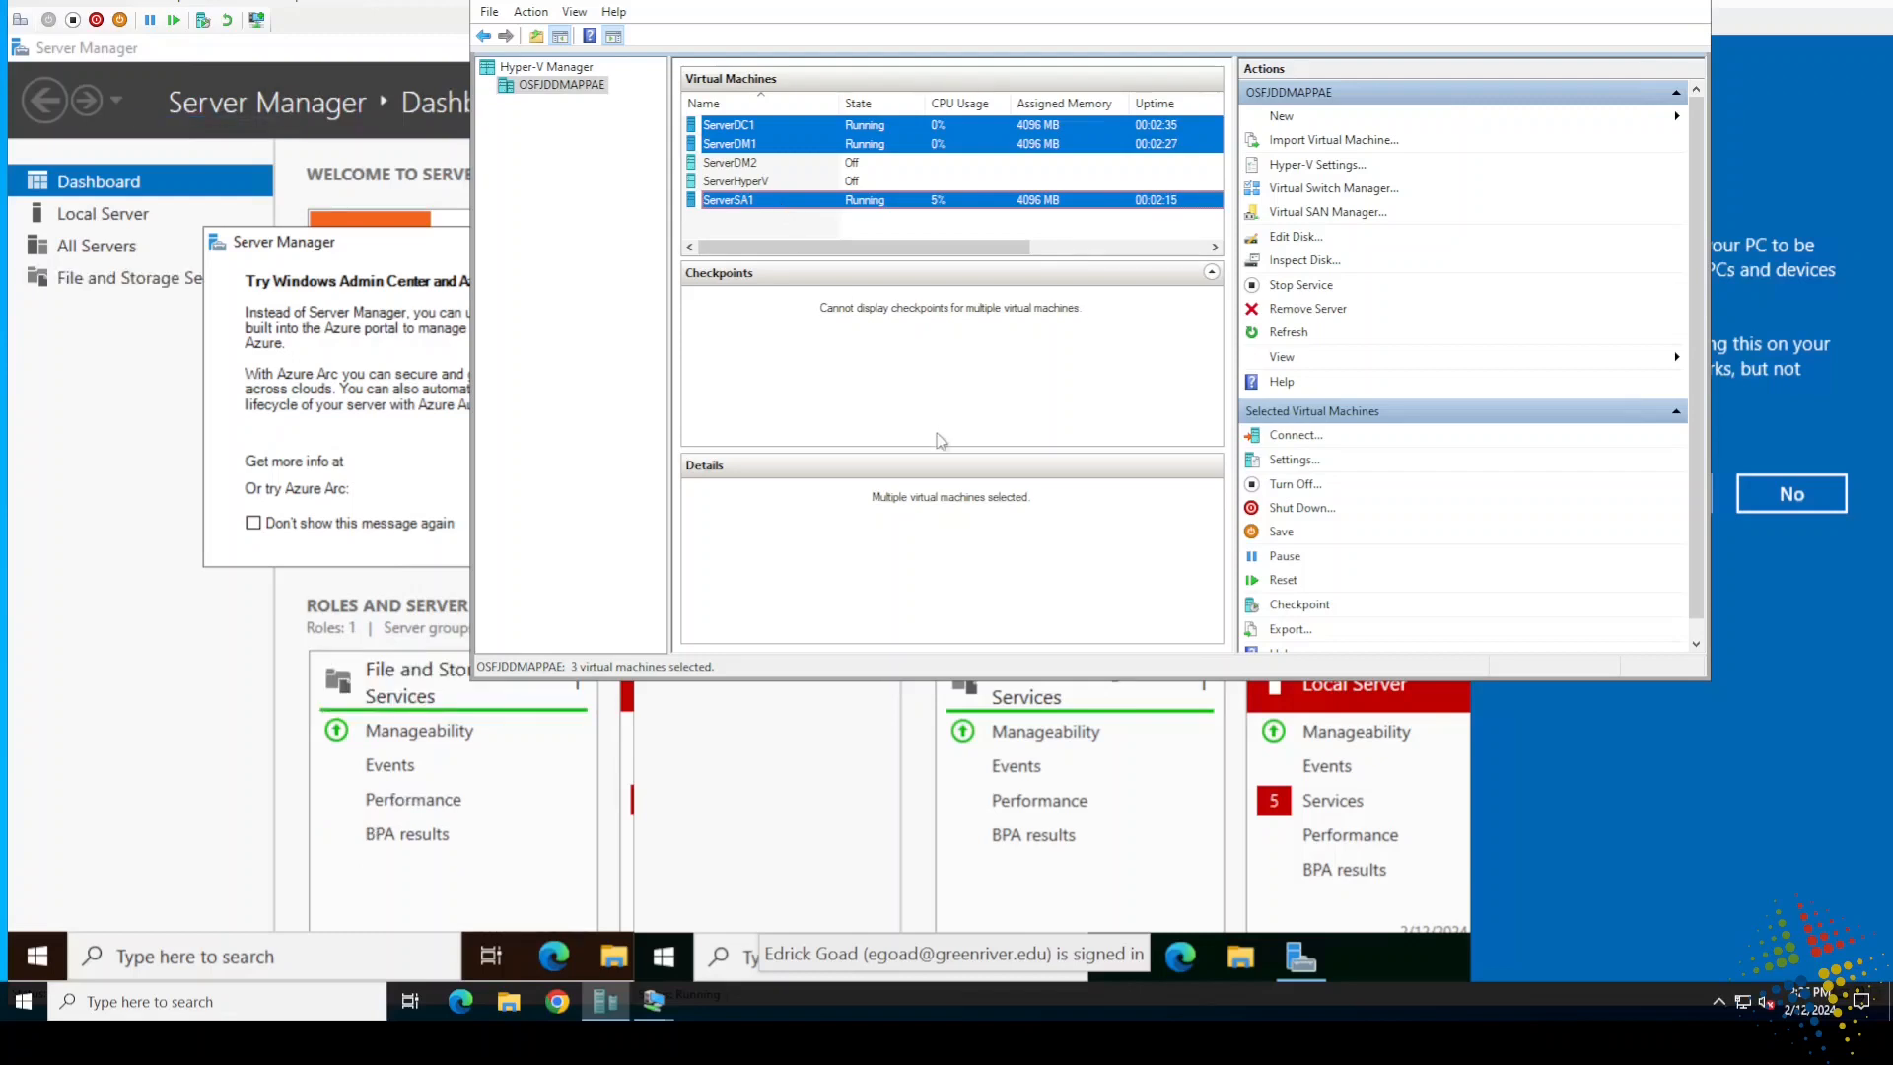
pyautogui.click(548, 554)
# Step: Switch to the ServerDM1 virtual machine and display its network adapter list
pyautogui.click(718, 843)
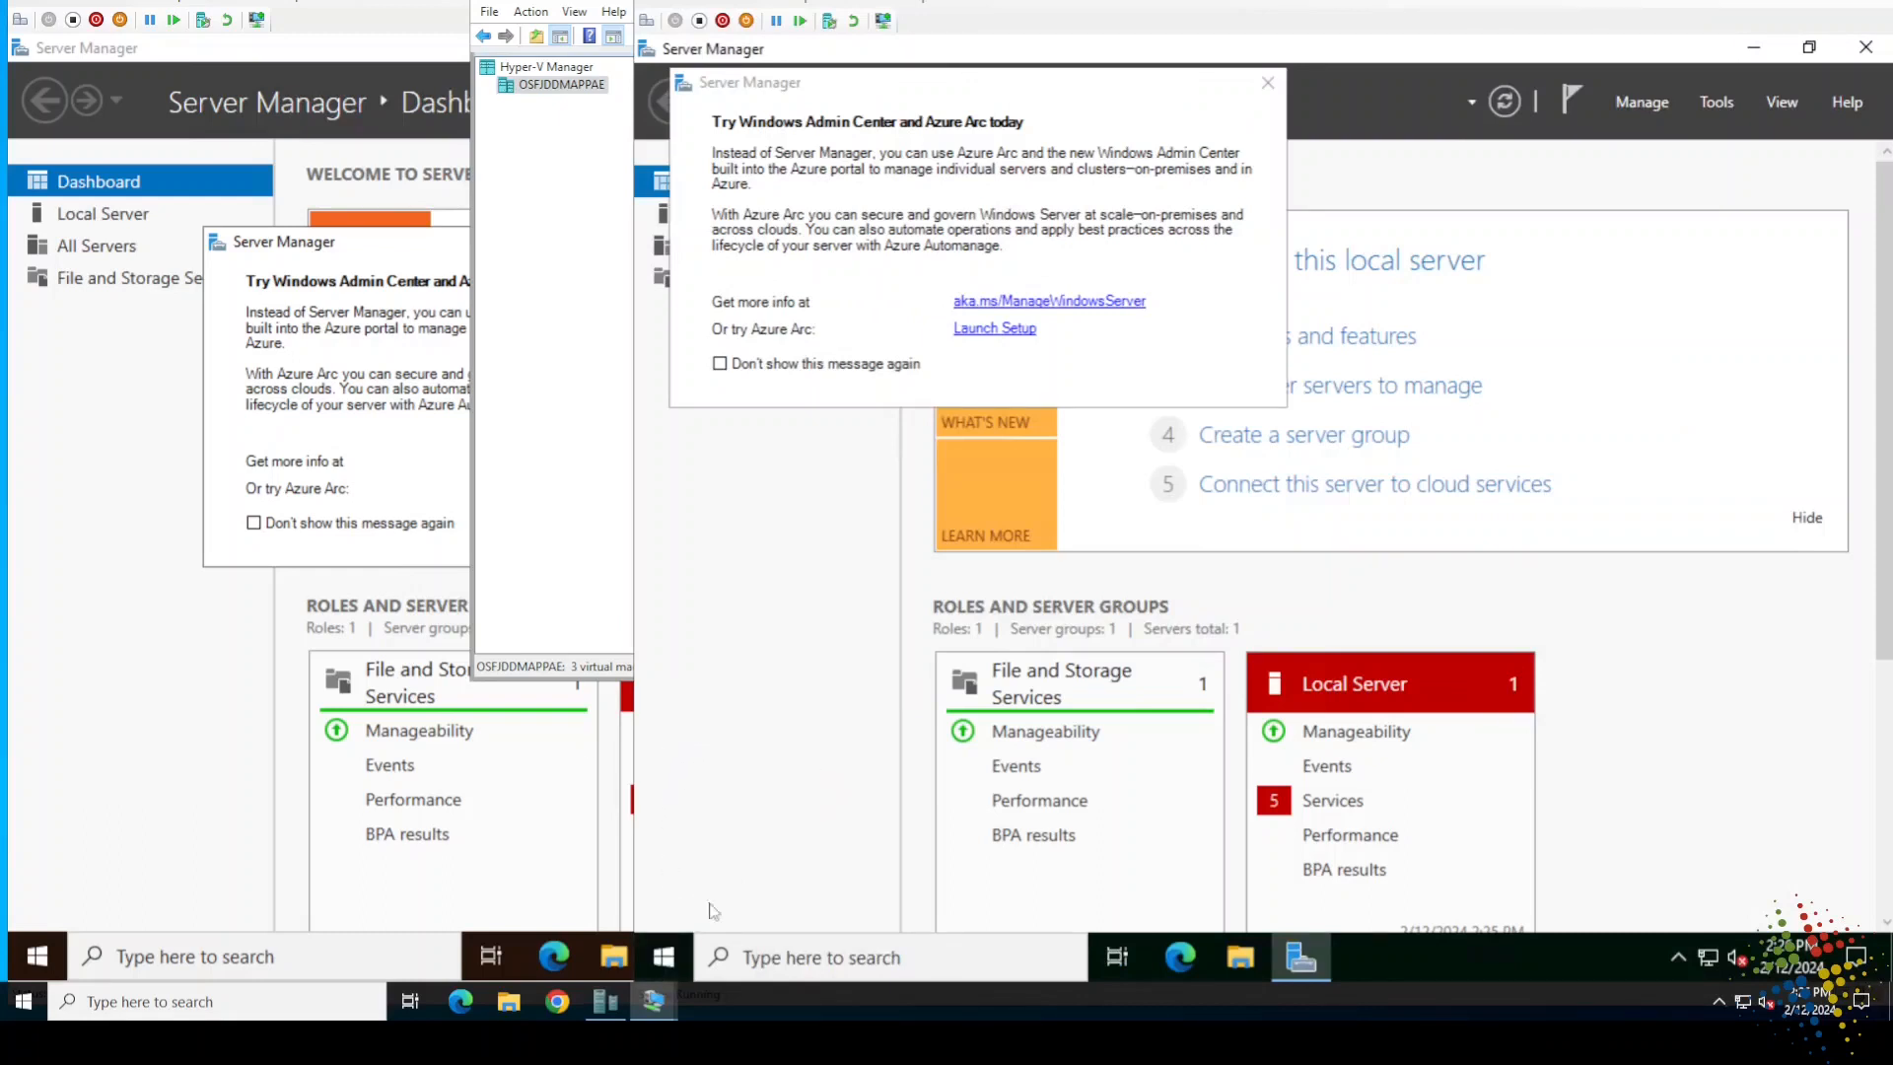
pyautogui.rightClick(664, 962)
pyautogui.click(753, 466)
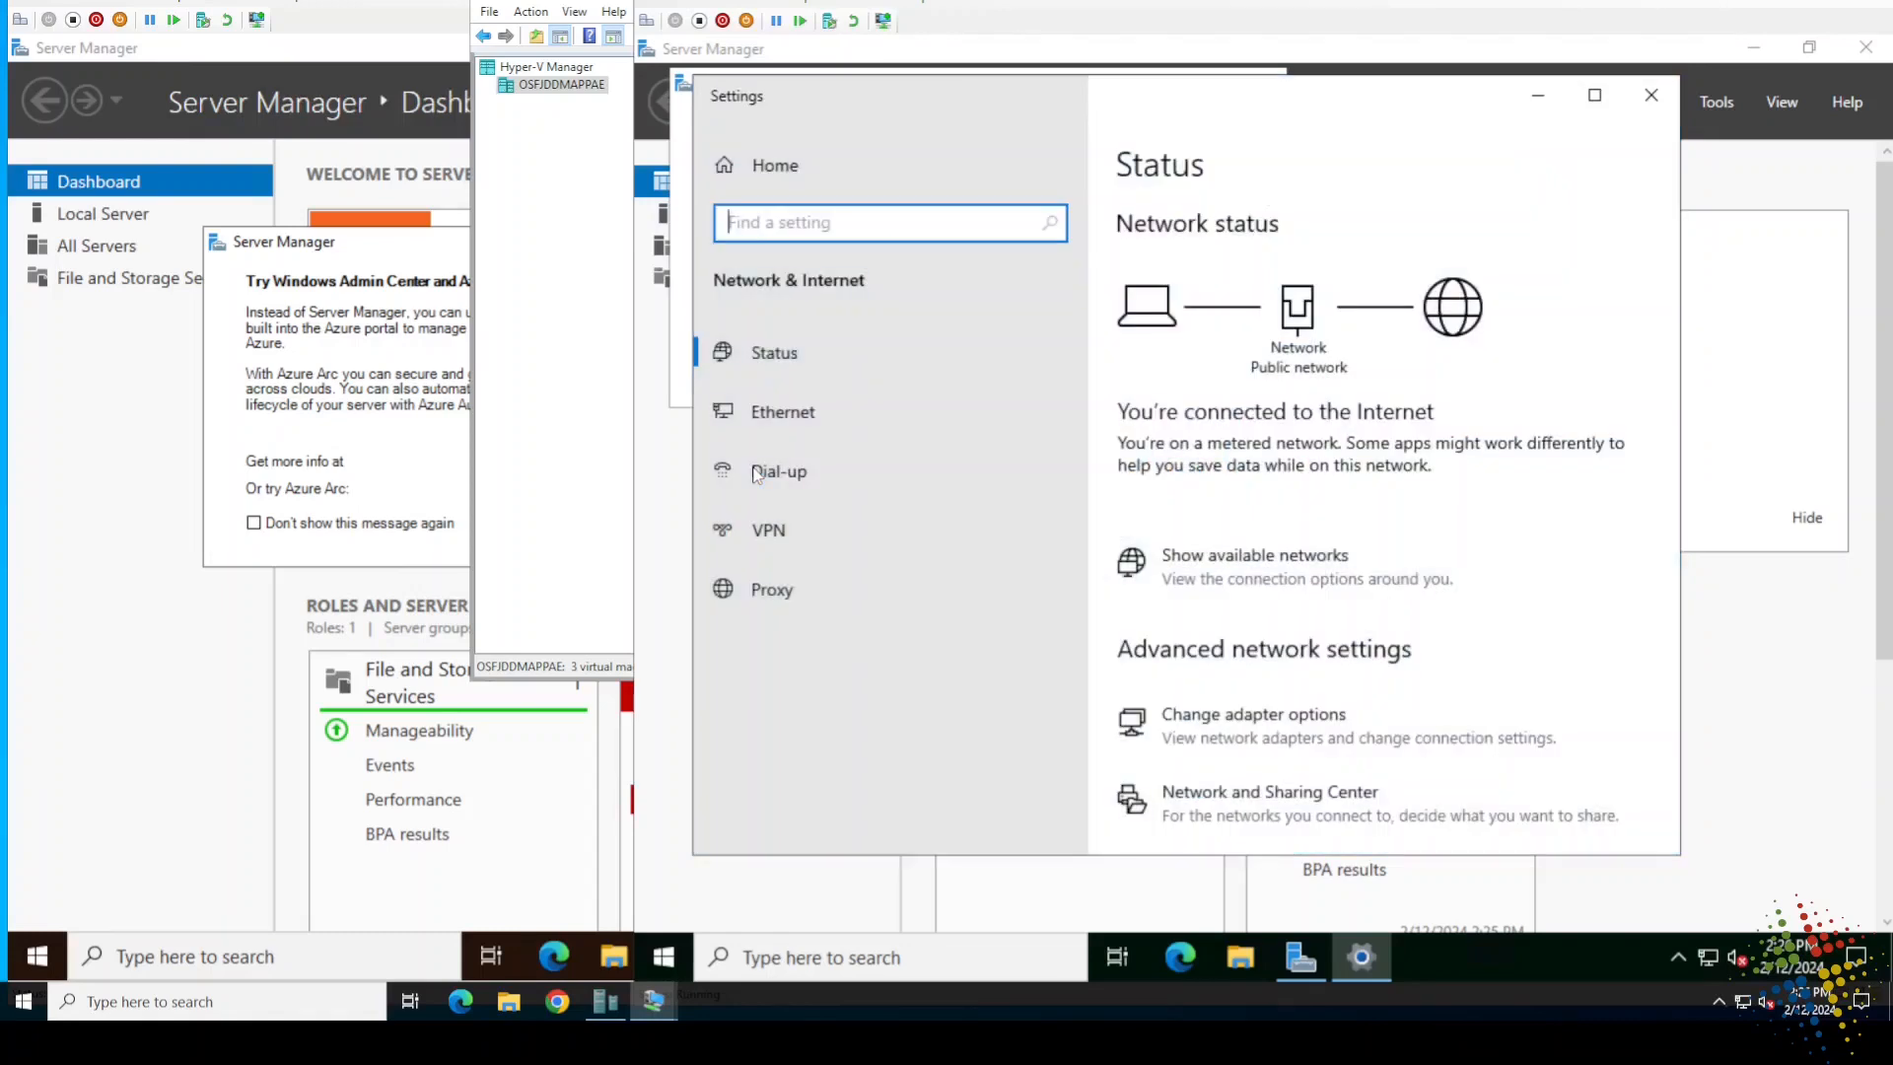
pyautogui.click(1236, 719)
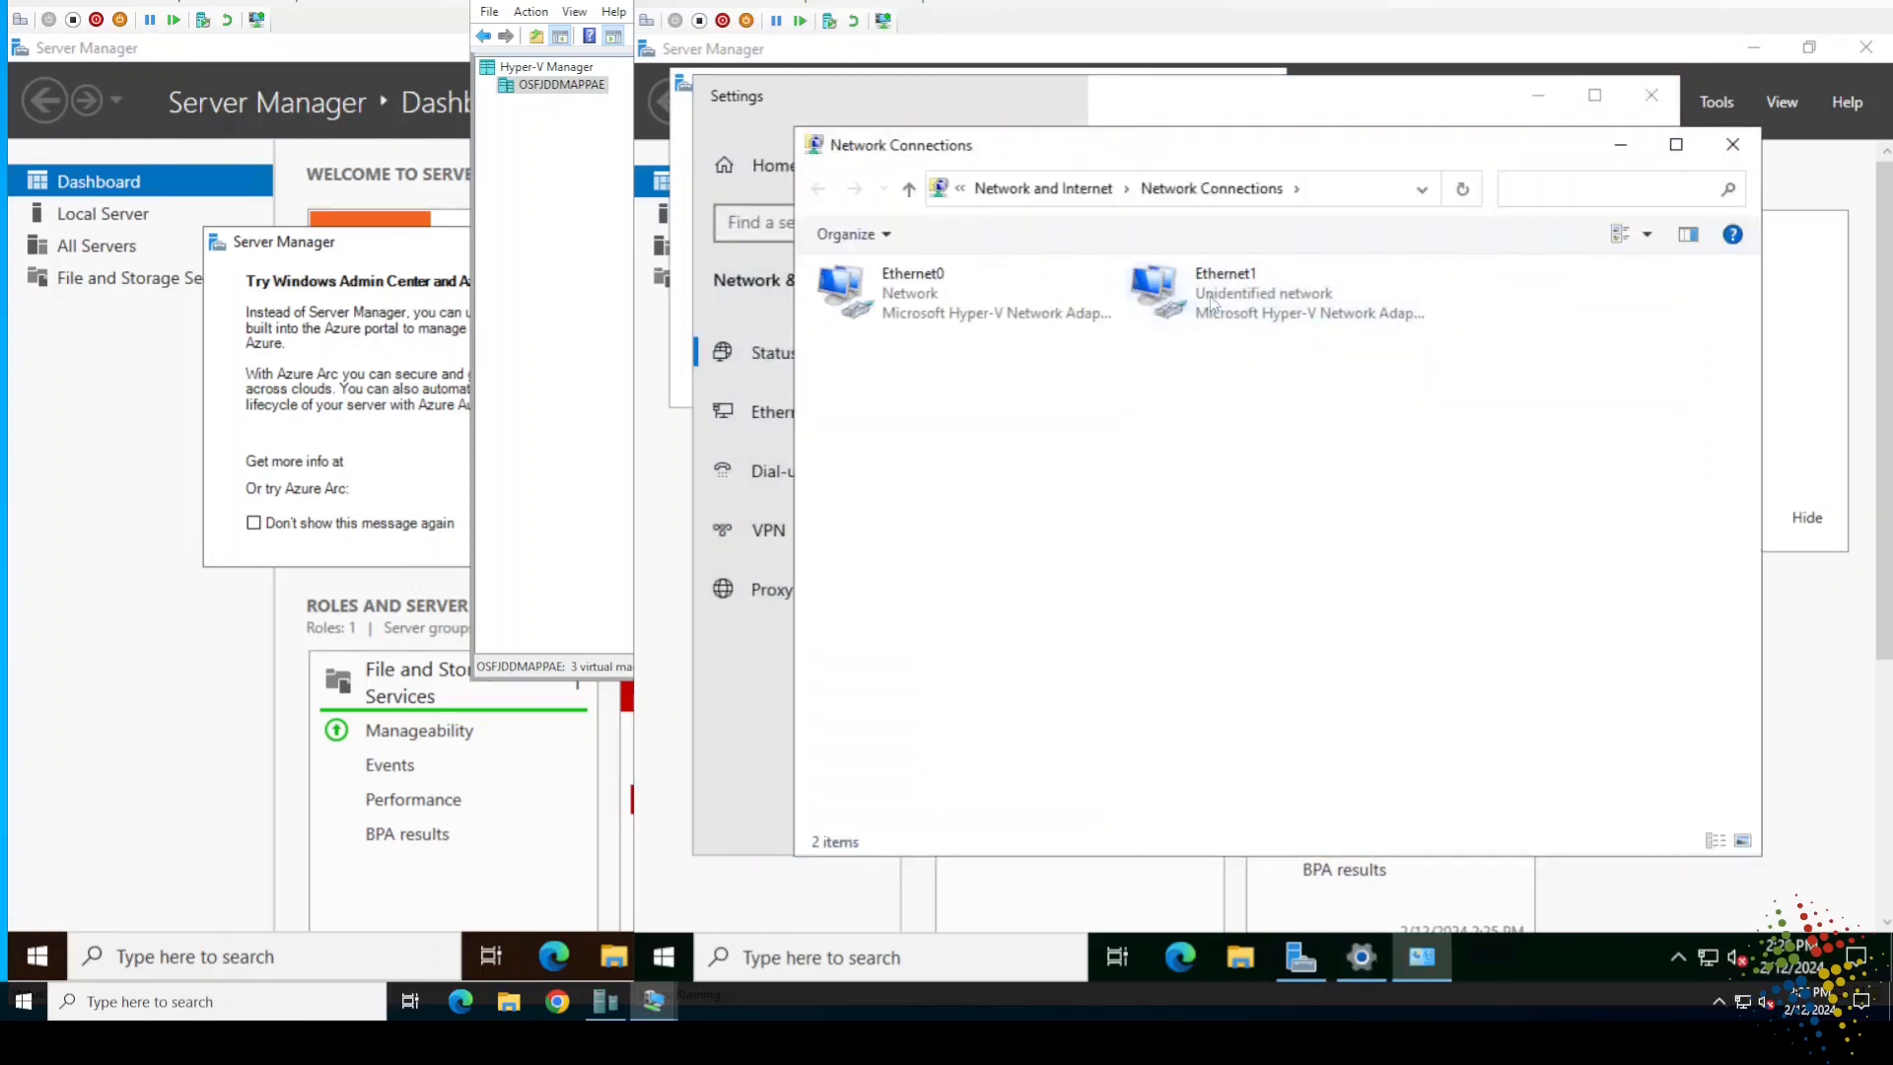
# Step: Set the static IPv4 address of ServerDM1's Ethernet1 adapter to 172.31.0.240 and save the adapter properties
pyautogui.click(1211, 299)
pyautogui.rightClick(1209, 295)
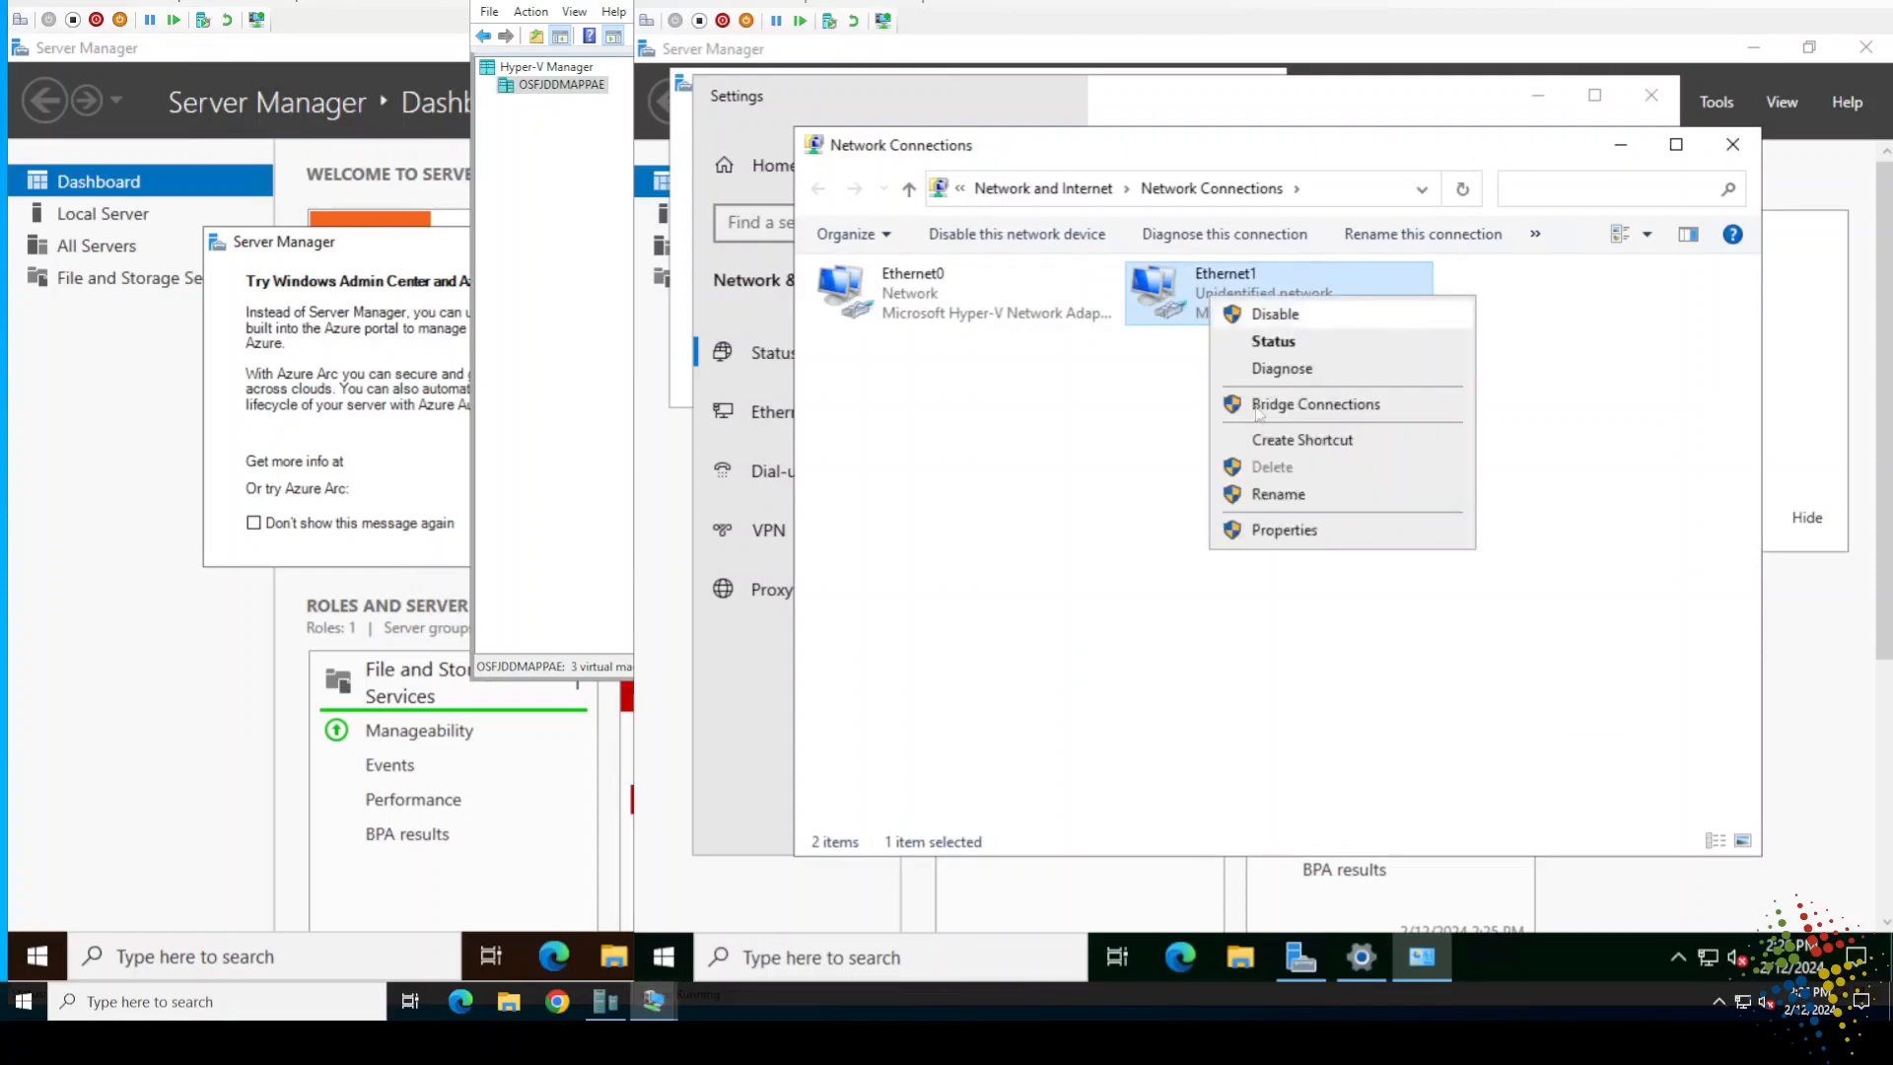
pyautogui.click(1284, 531)
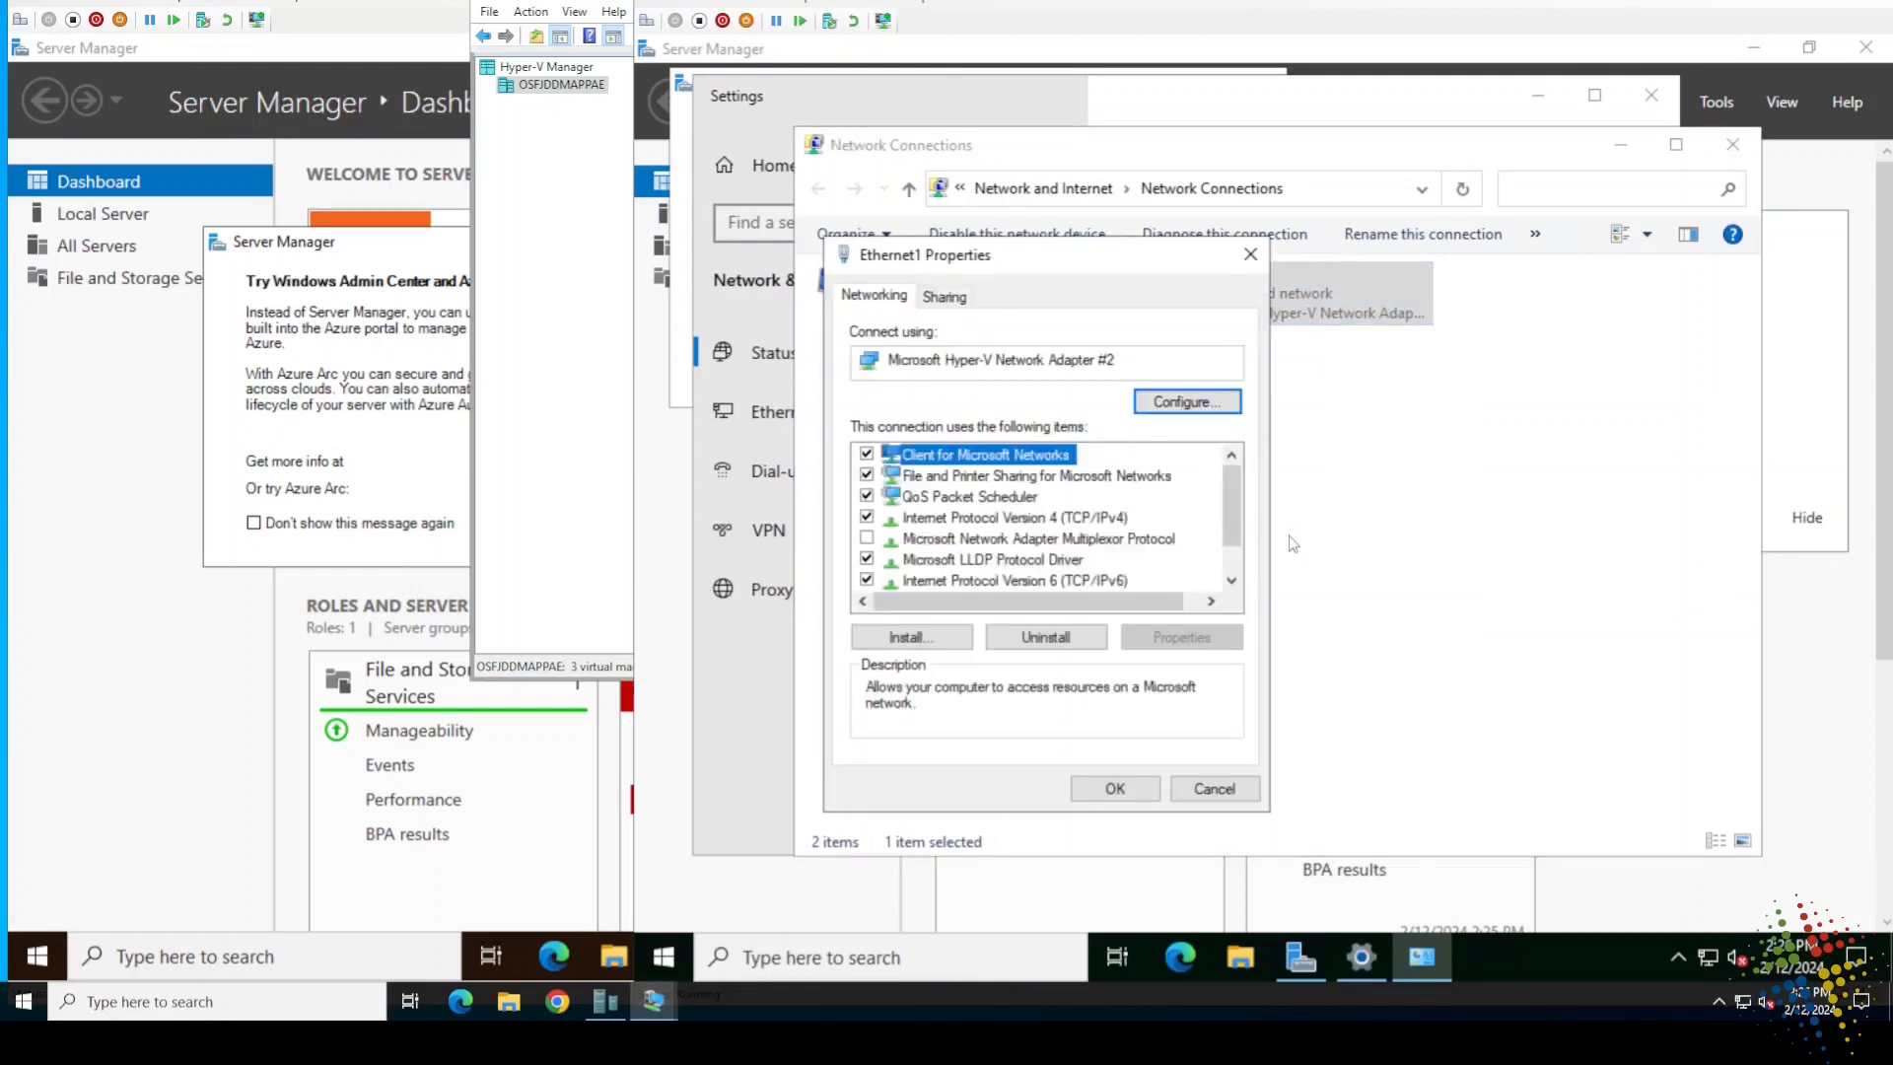
pyautogui.click(1060, 518)
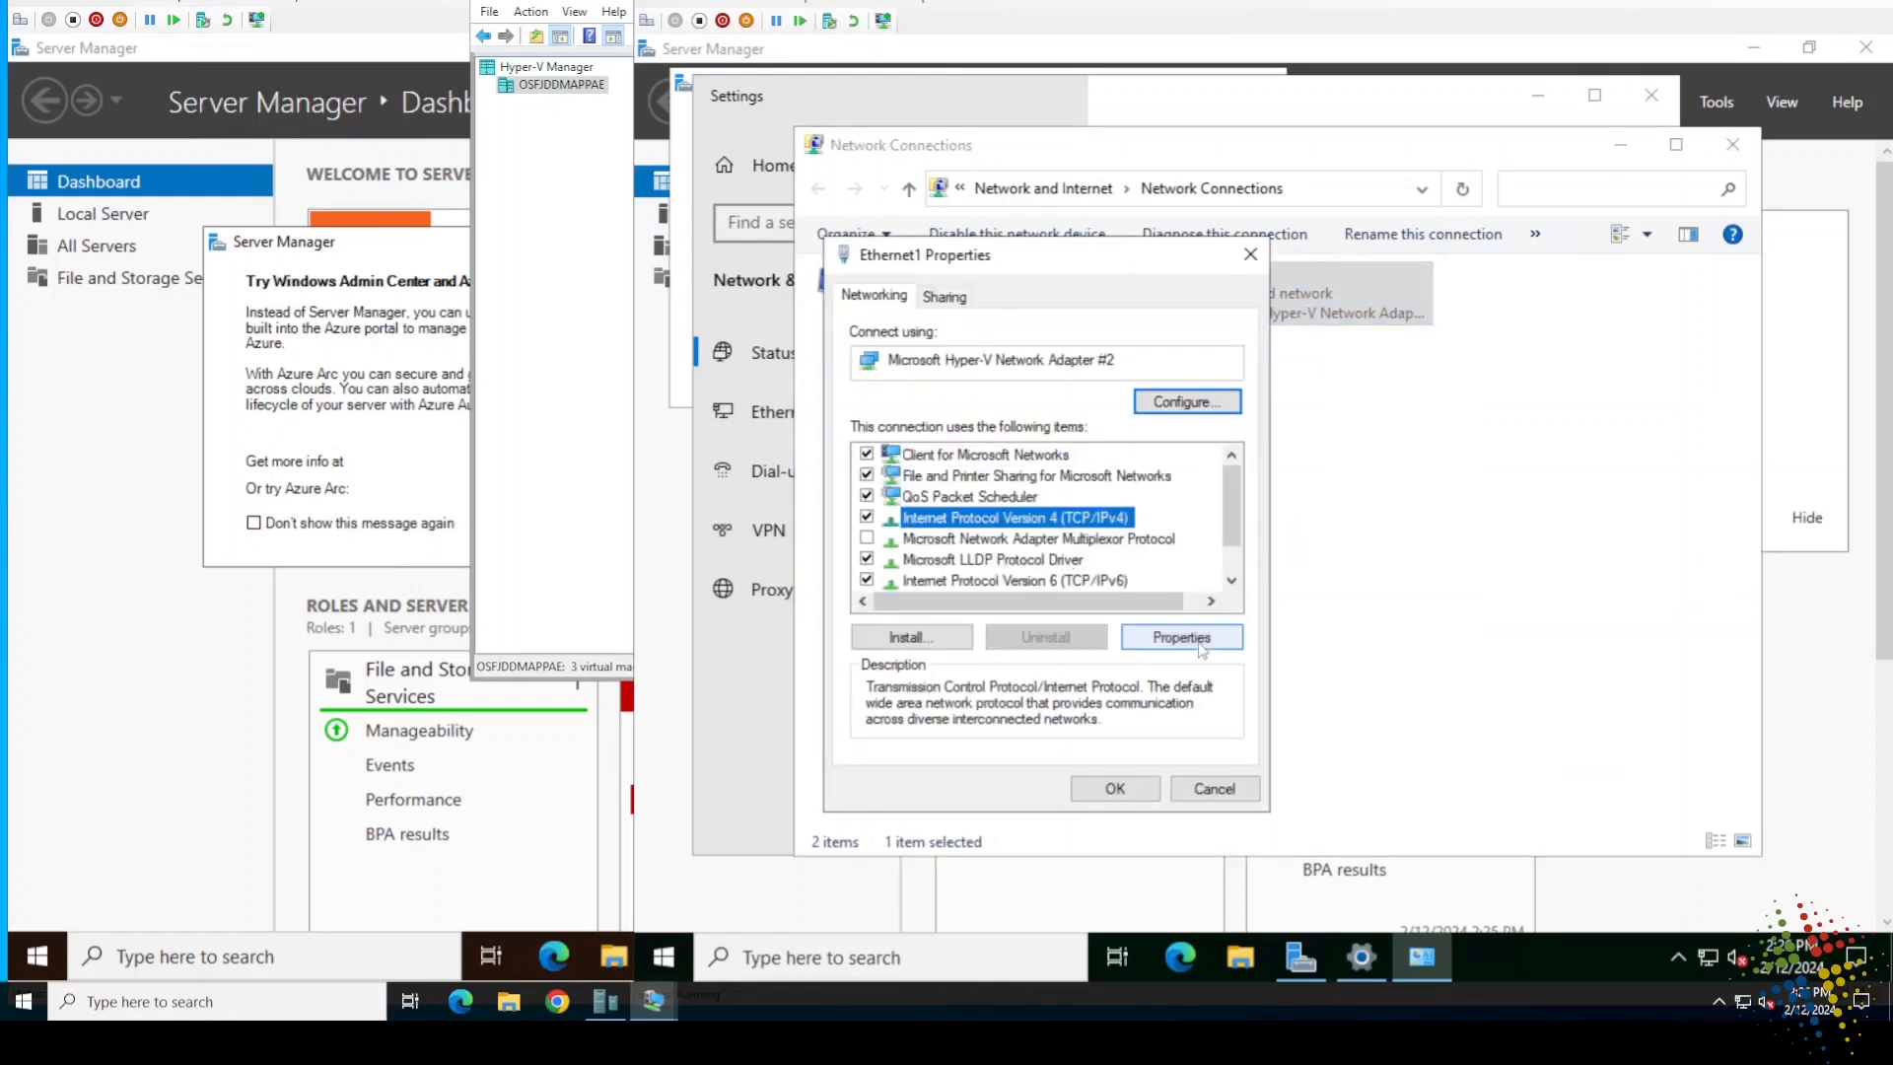
pyautogui.click(1180, 638)
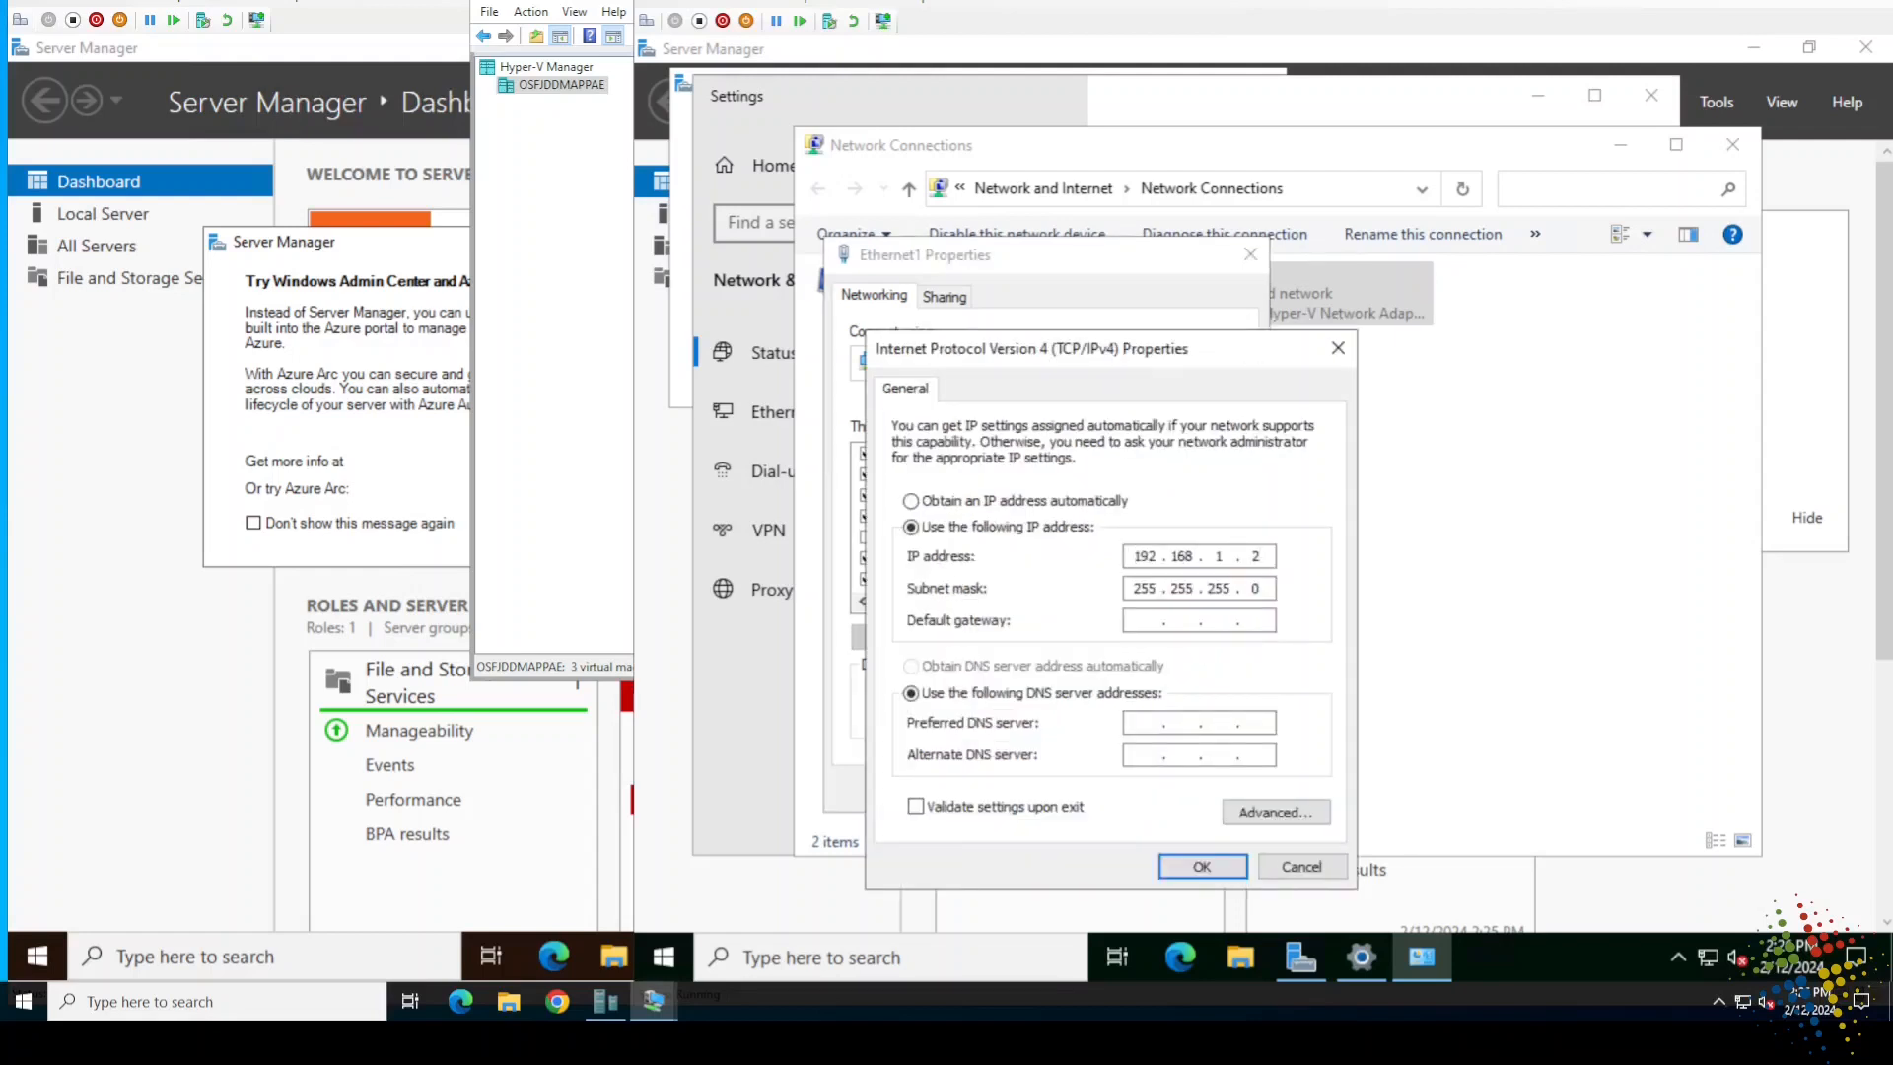
pyautogui.press('BackSpace')
pyautogui.press('BackSpace')
pyautogui.press('BackSpace')
pyautogui.press('BackSpace')
pyautogui.press('BackSpace')
pyautogui.press('BackSpace')
pyautogui.press('BackSpace')
pyautogui.write('172 . 31 . 0 . 240')
pyautogui.click(1202, 865)
pyautogui.click(1124, 787)
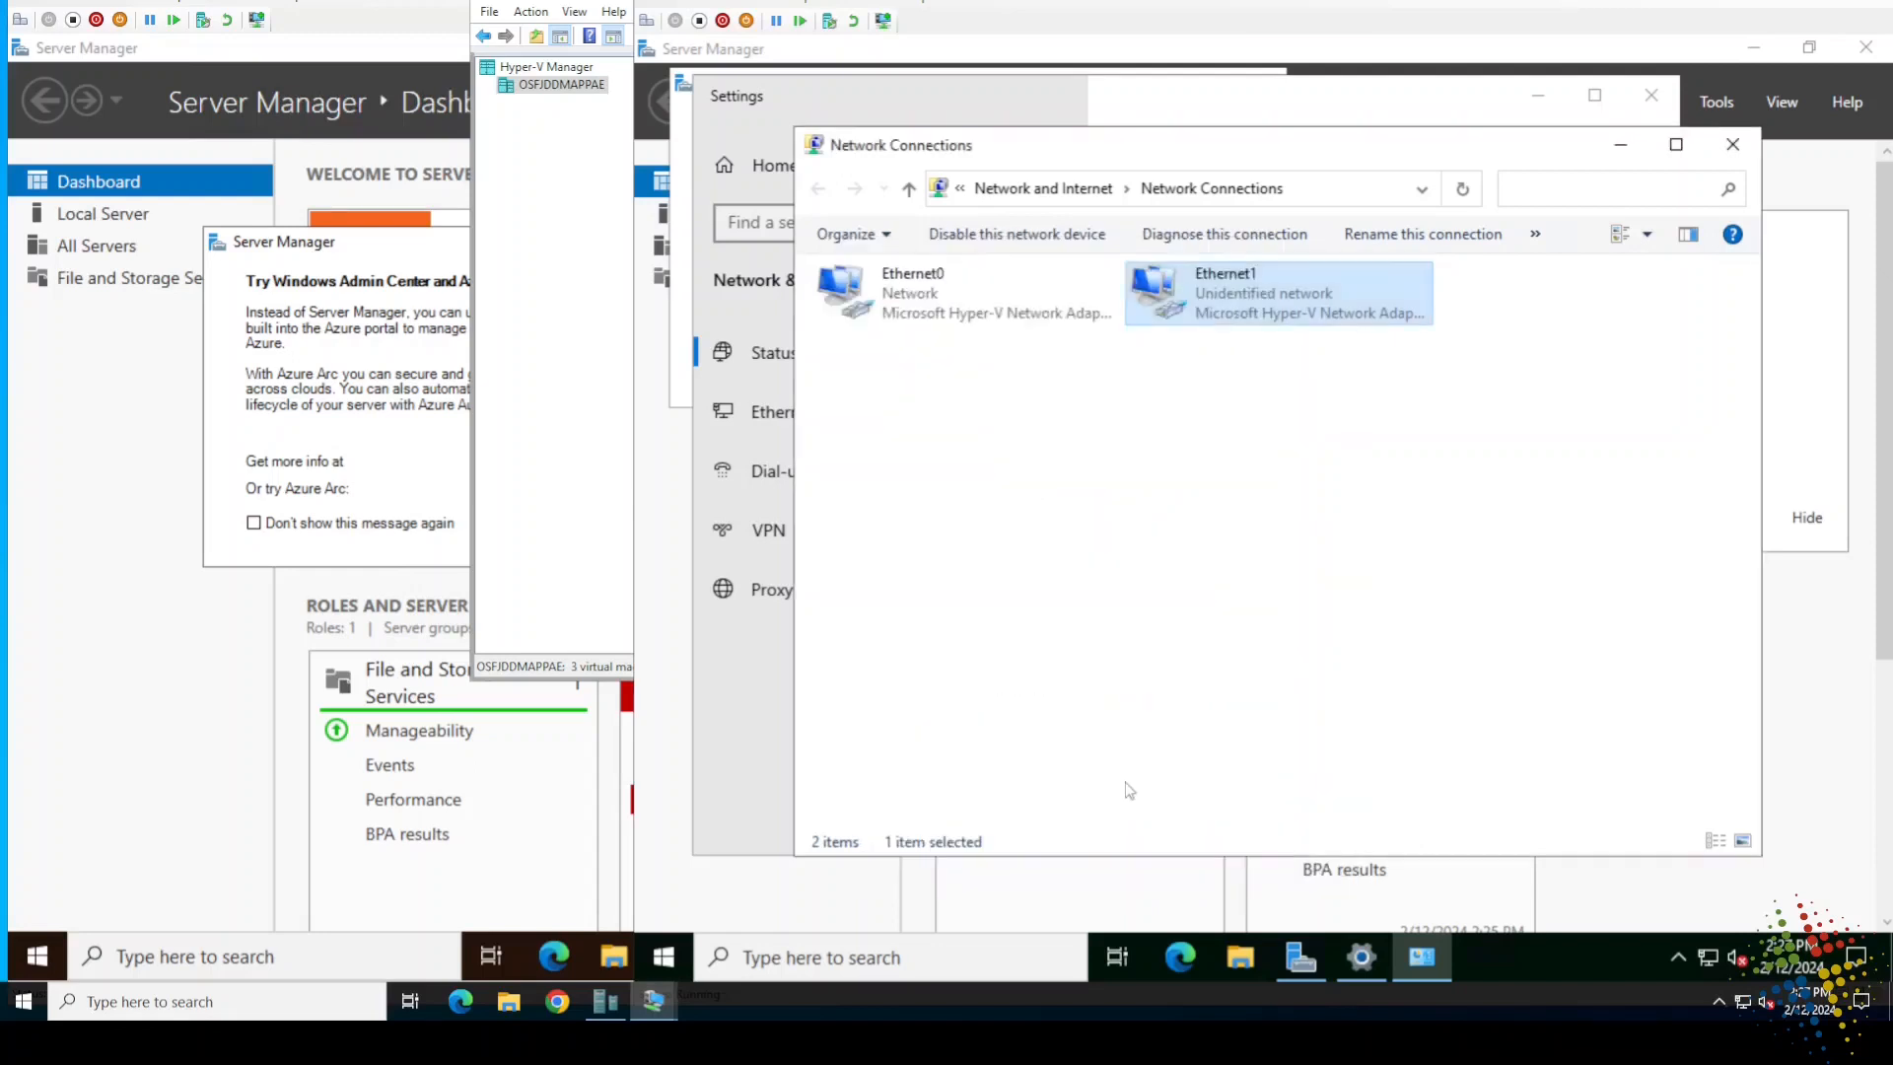
# Step: Switch to the other virtual machine showing the Server Manager dashboard and display its network adapter list
pyautogui.click(89, 905)
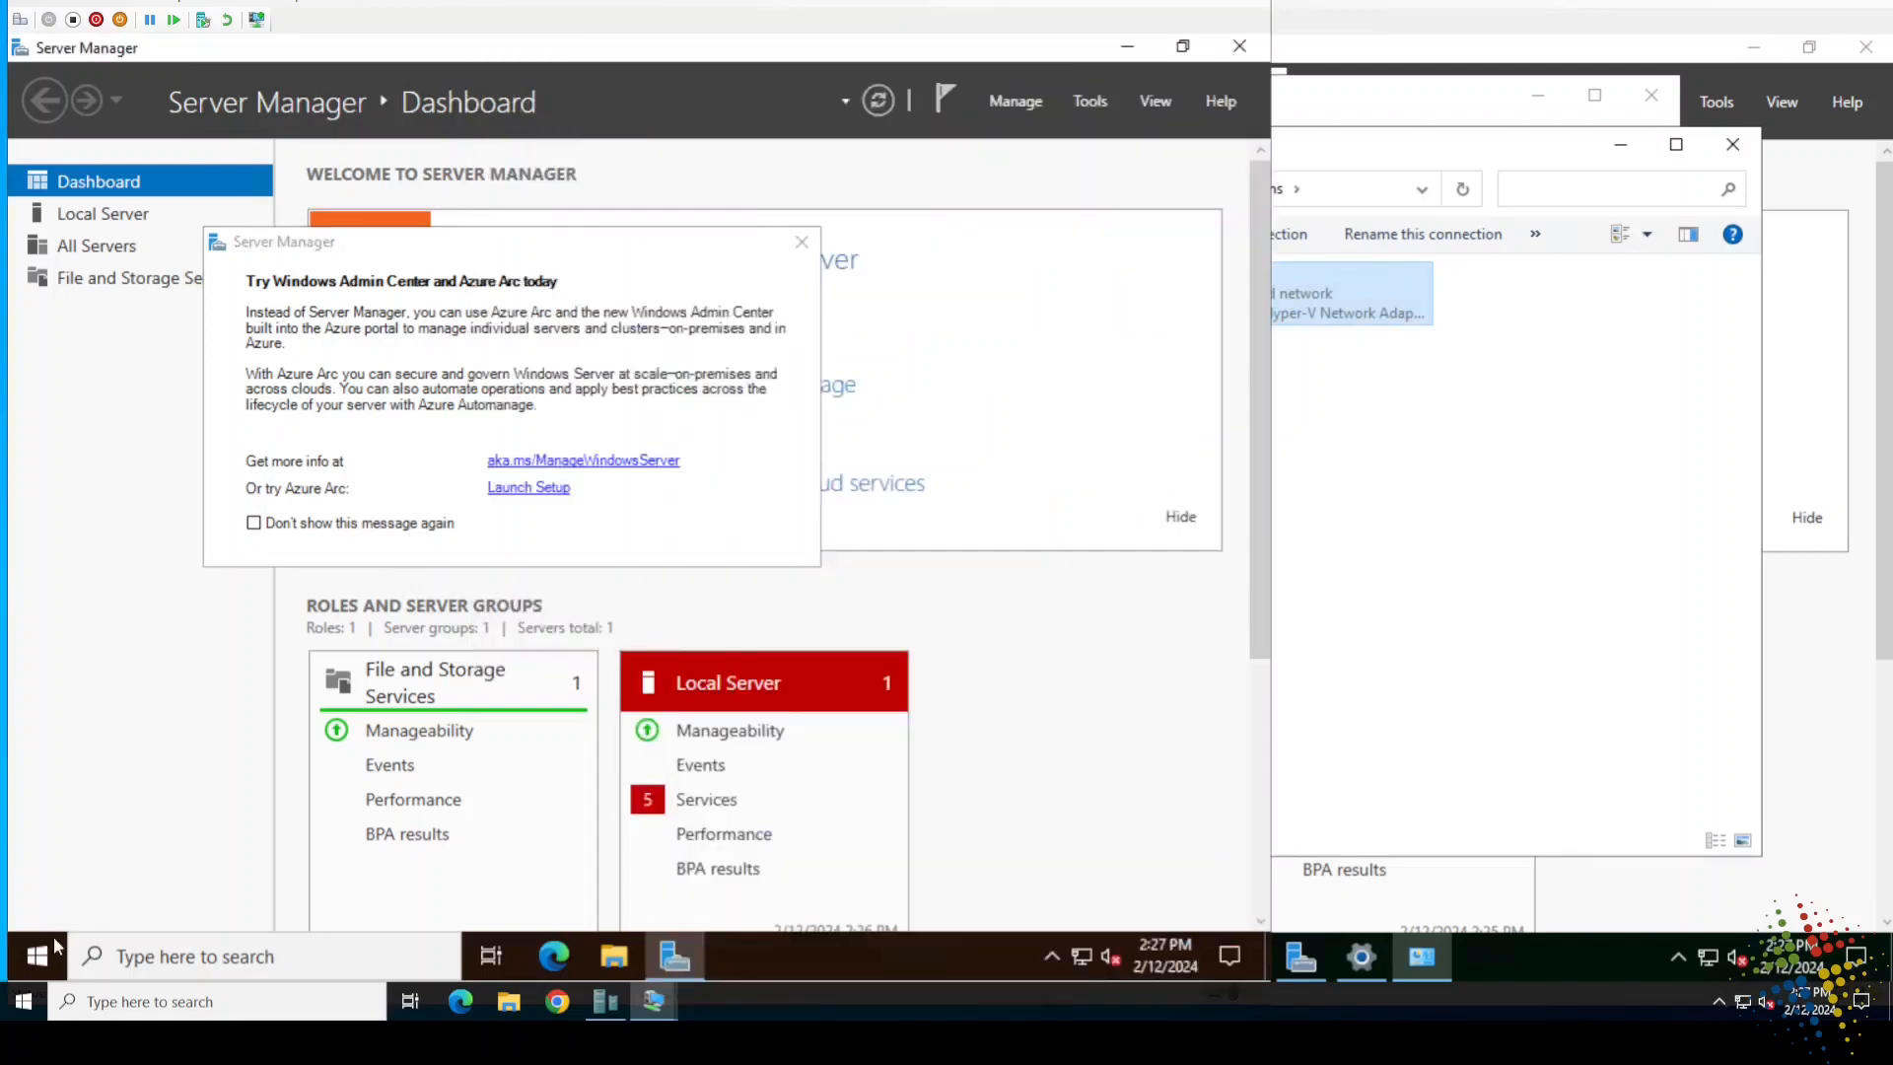
pyautogui.rightClick(39, 954)
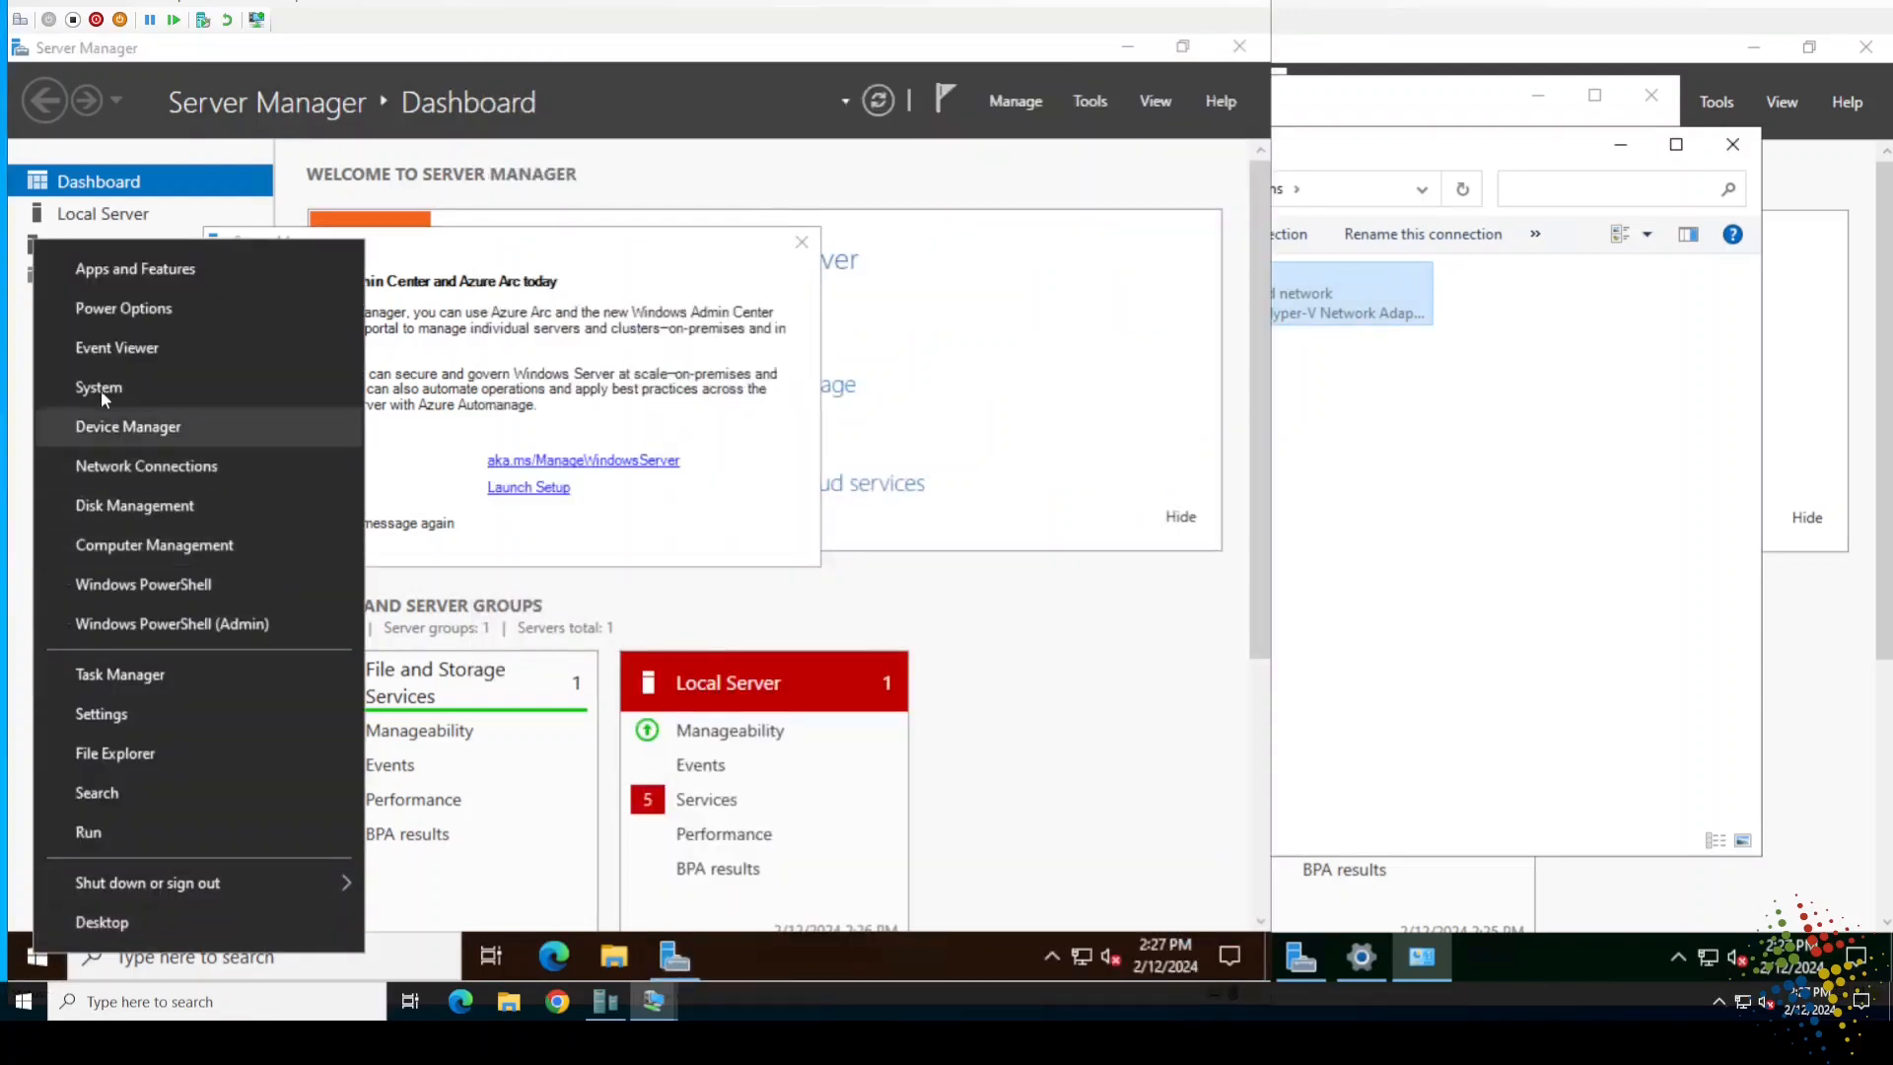
pyautogui.click(134, 467)
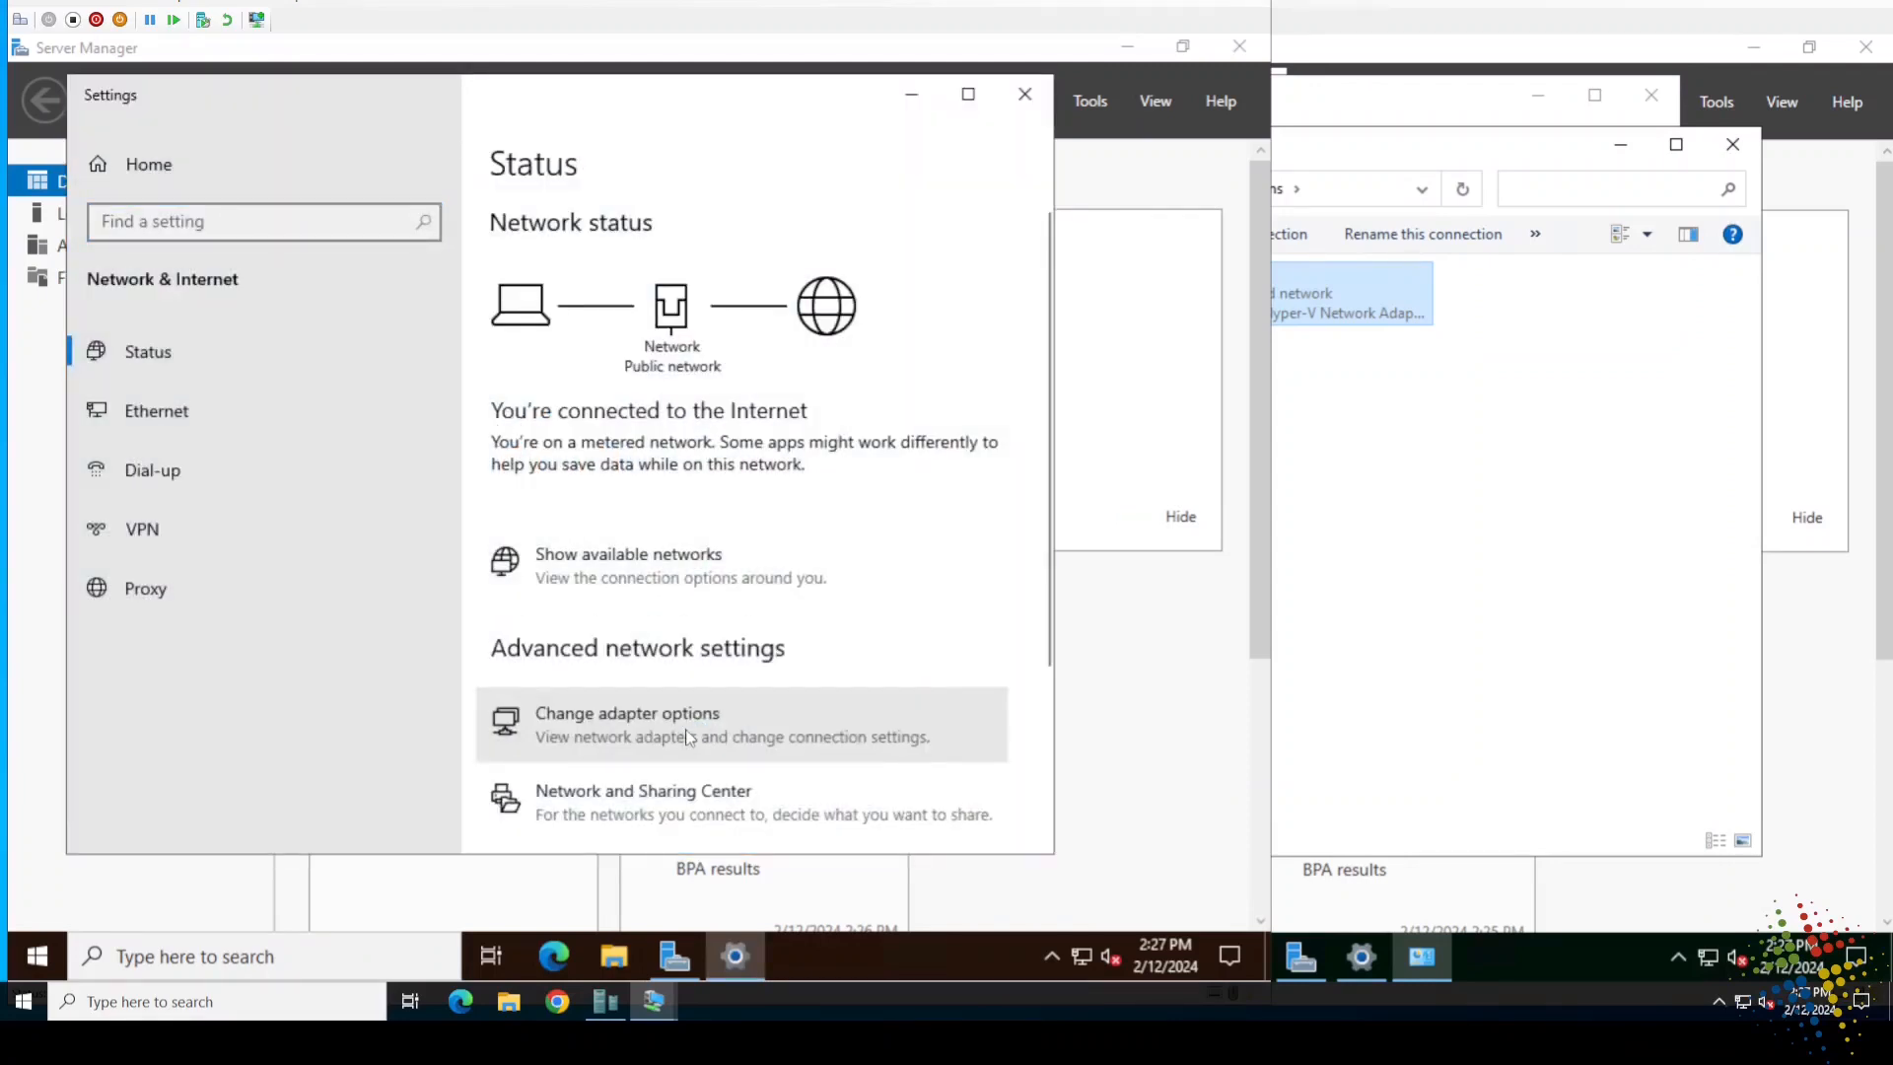
pyautogui.click(687, 737)
# Step: Set the static IPv4 address of this server's Ethernet1 adapter to 172.31.0.101 and save the adapter properties
pyautogui.click(621, 306)
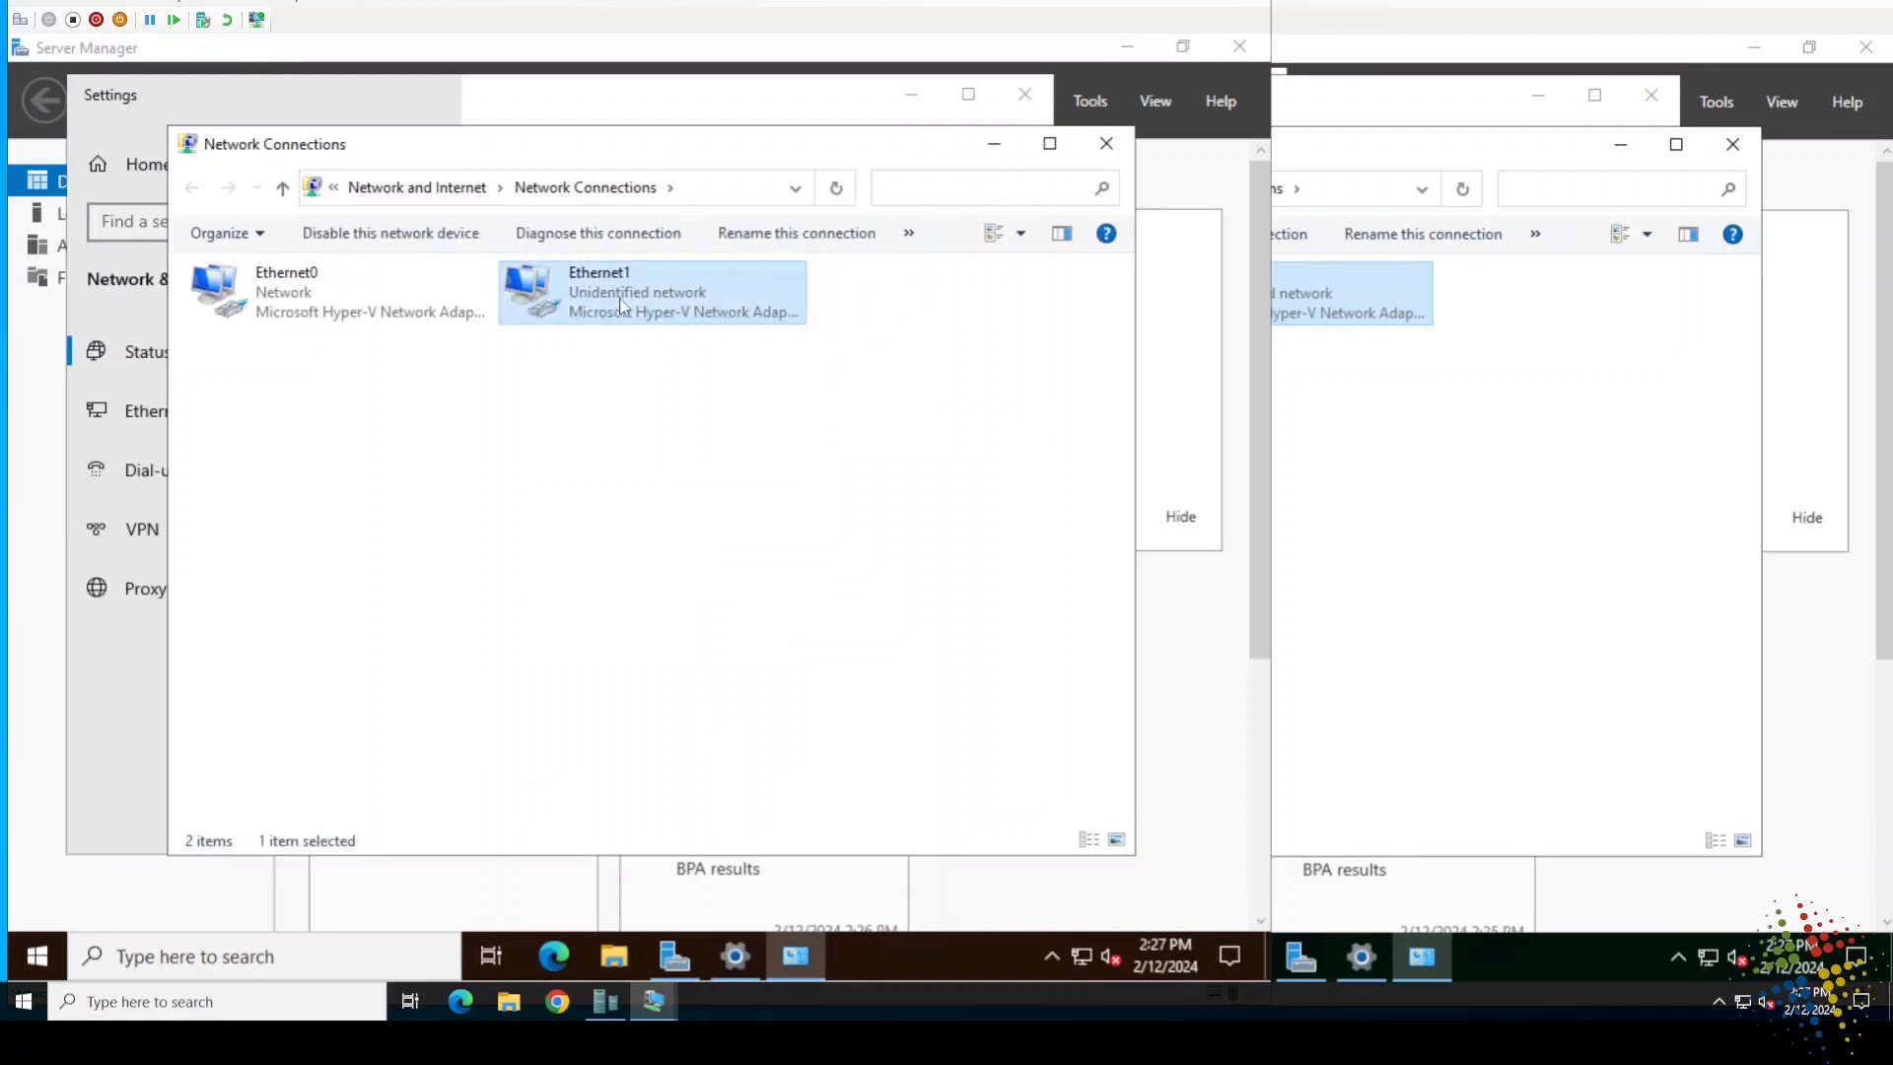
pyautogui.rightClick(621, 305)
pyautogui.click(680, 534)
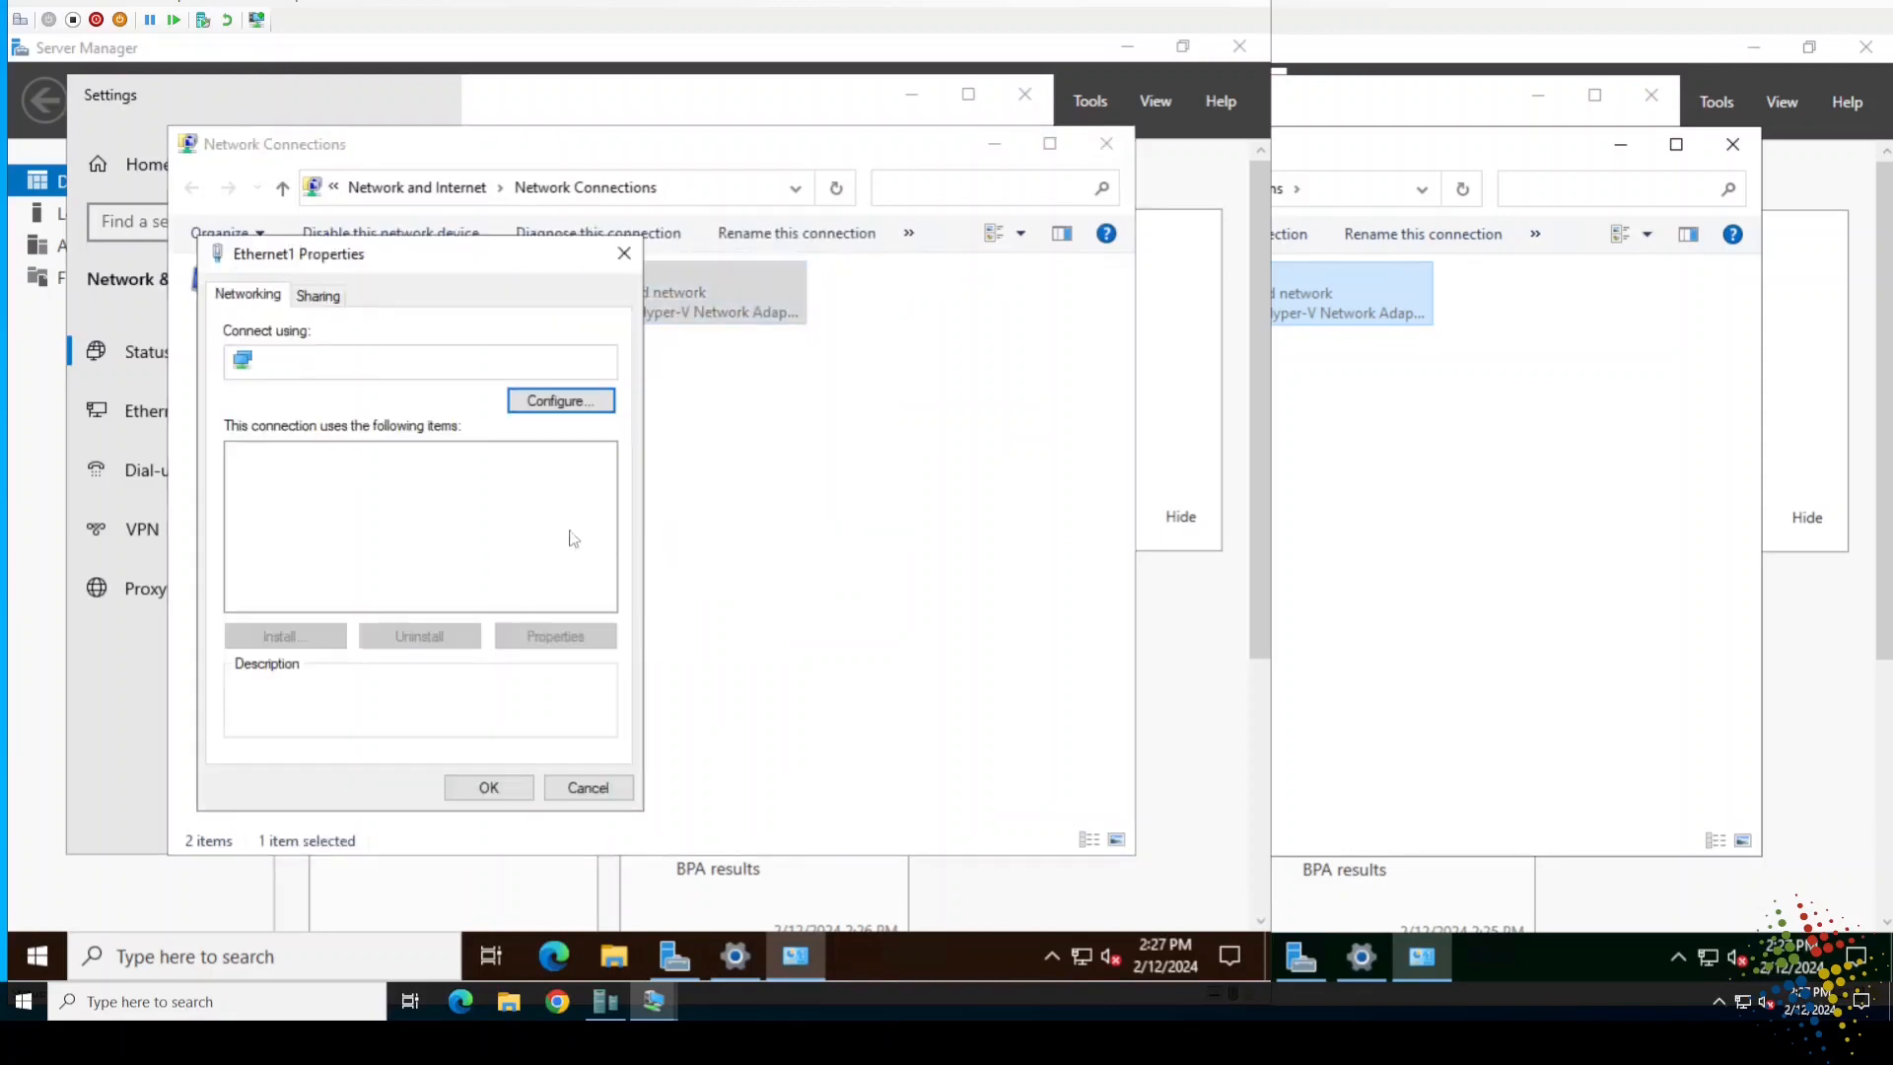
pyautogui.click(488, 522)
pyautogui.click(555, 635)
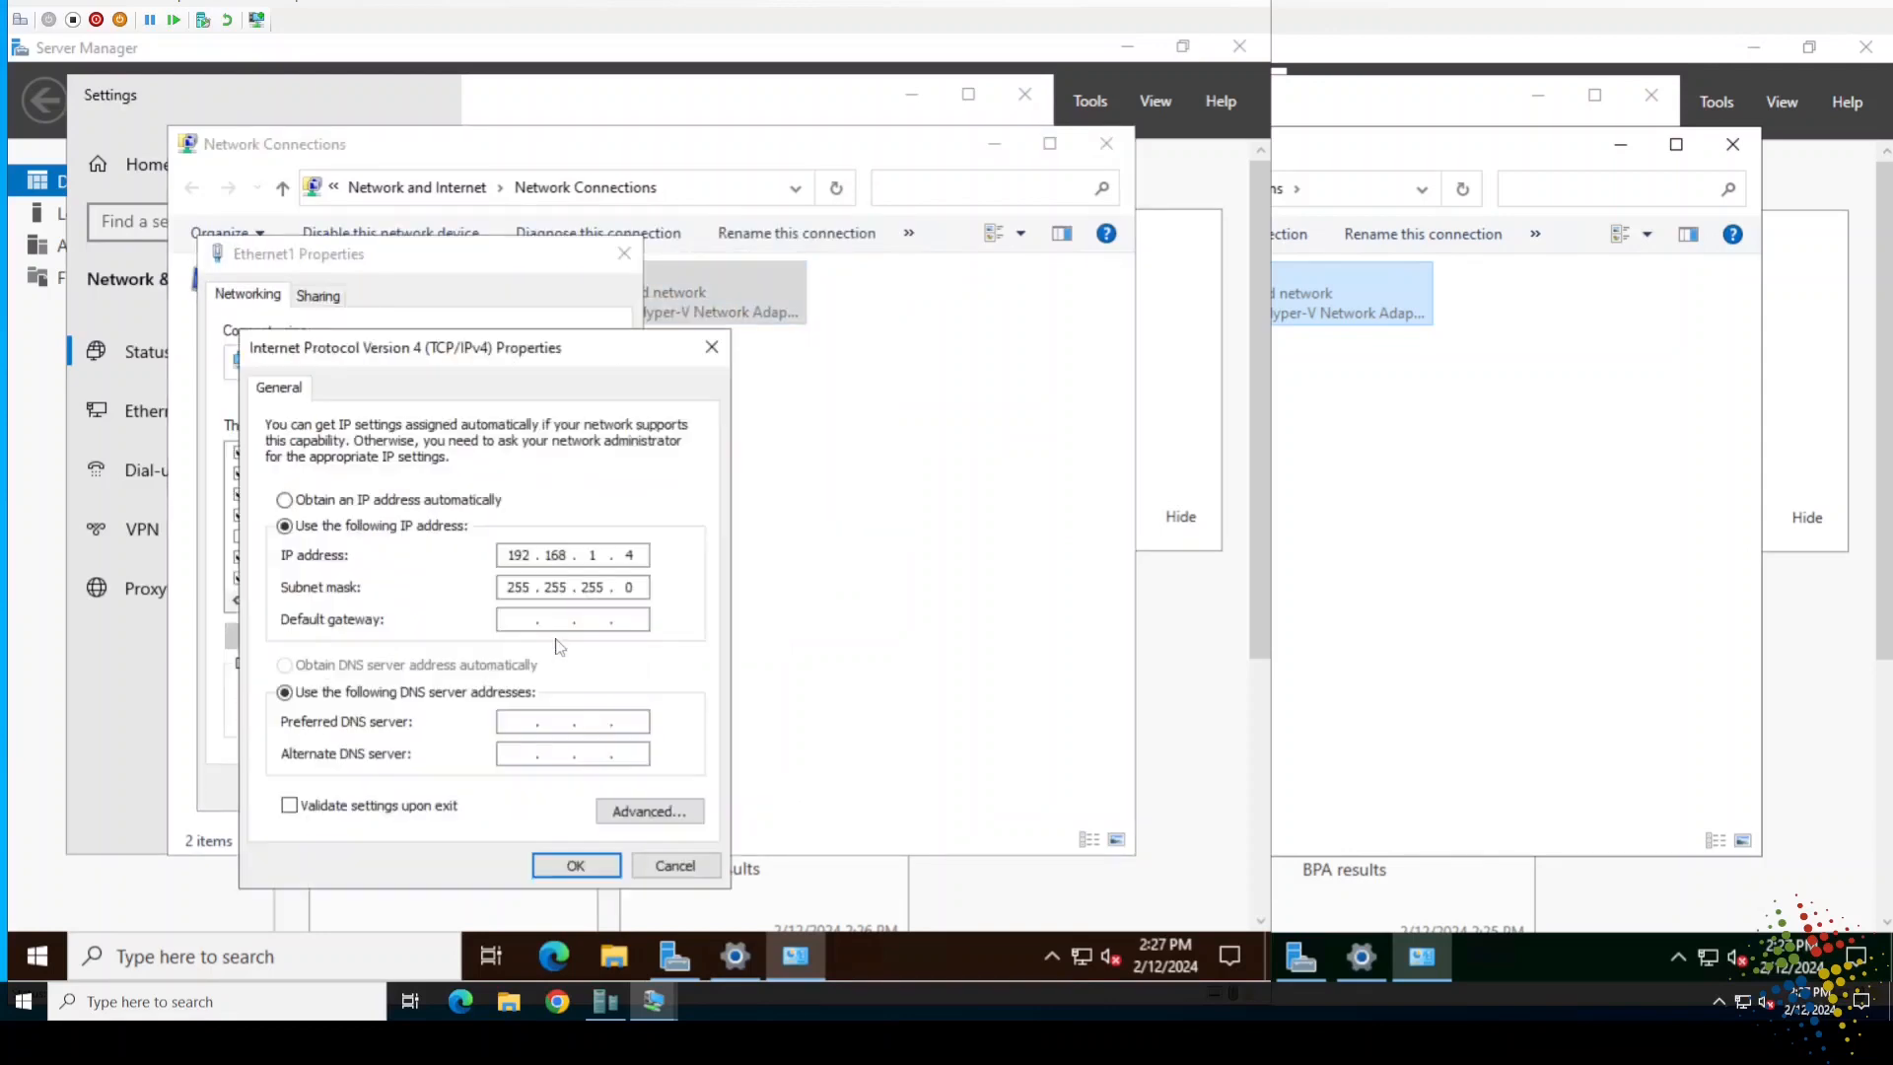
pyautogui.press('BackSpace')
pyautogui.press('BackSpace')
pyautogui.press('BackSpace')
pyautogui.press('BackSpace')
pyautogui.press('BackSpace')
pyautogui.press('BackSpace')
pyautogui.press('BackSpace')
pyautogui.press('BackSpace')
pyautogui.write('172 . 31 . 0 . 101')
pyautogui.click(577, 864)
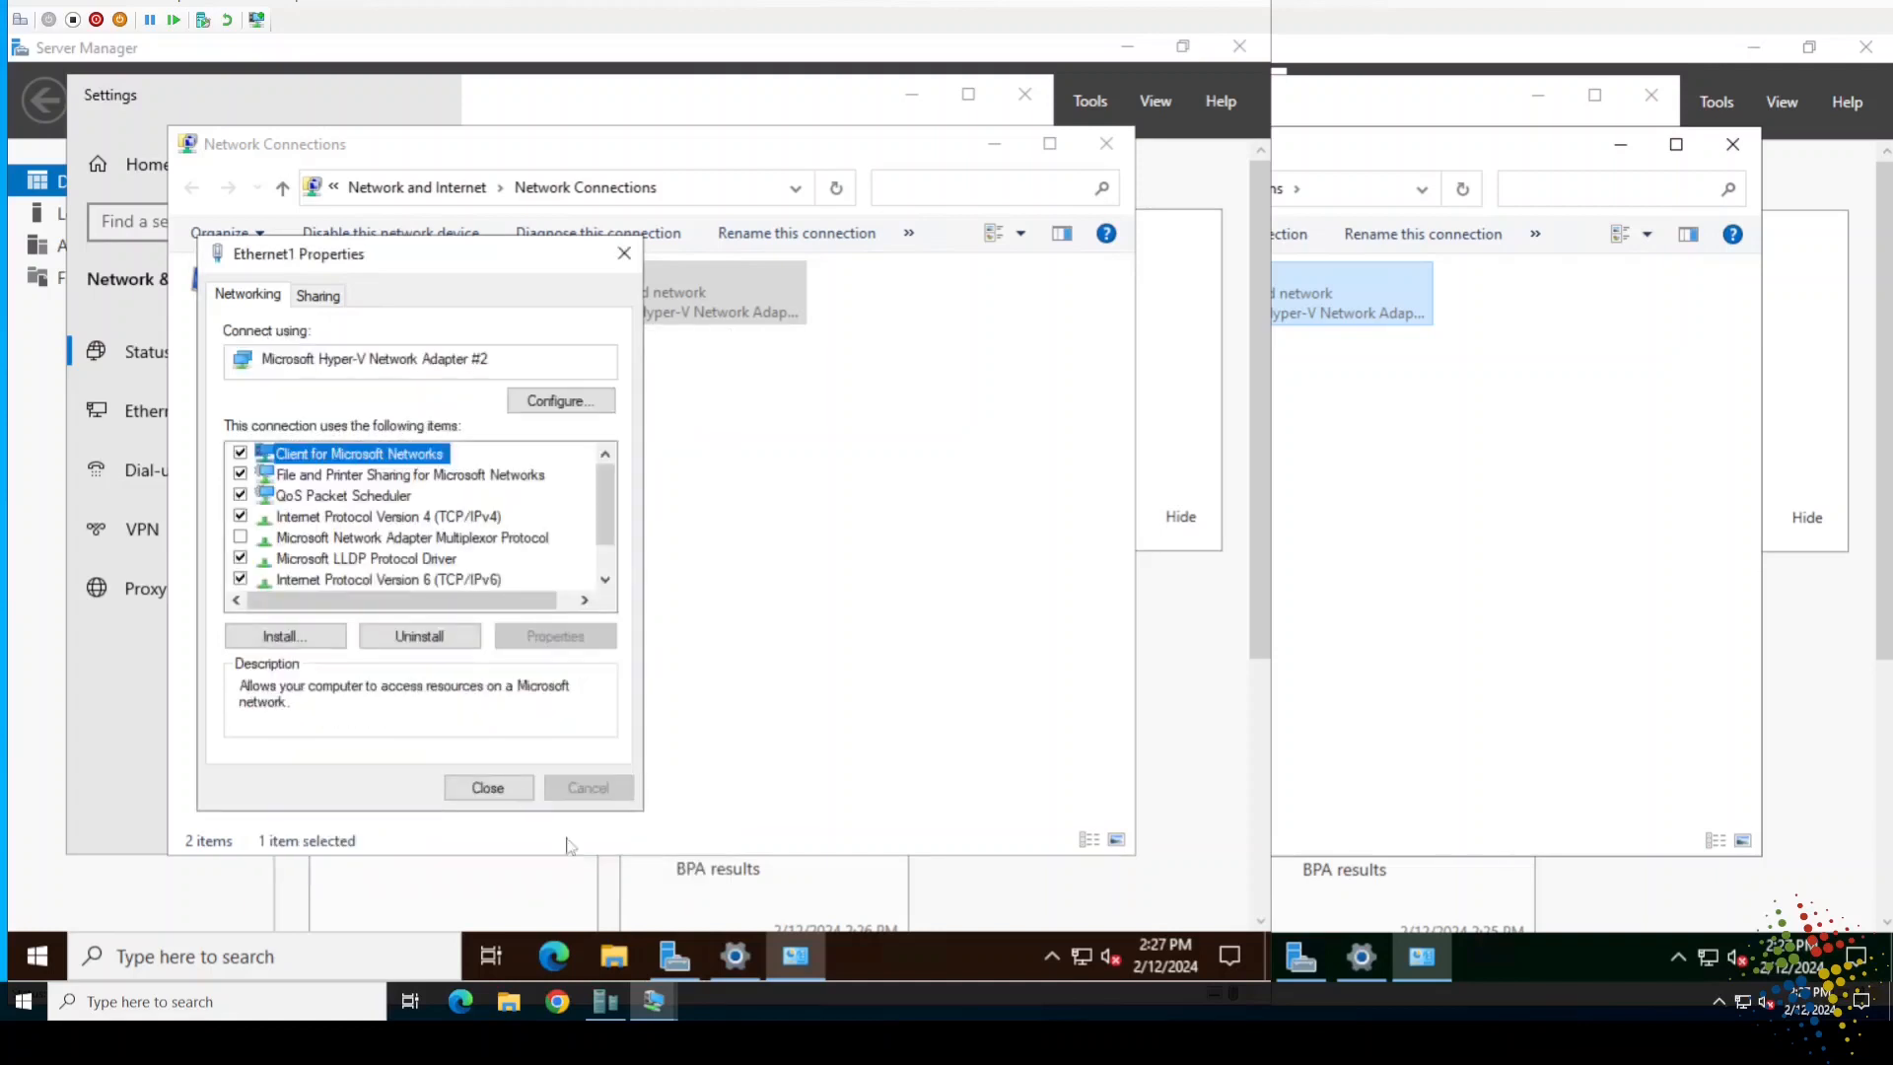
pyautogui.click(501, 780)
# Step: Return to ServerDM1, search for powershell and launch Windows PowerShell
pyautogui.click(1543, 560)
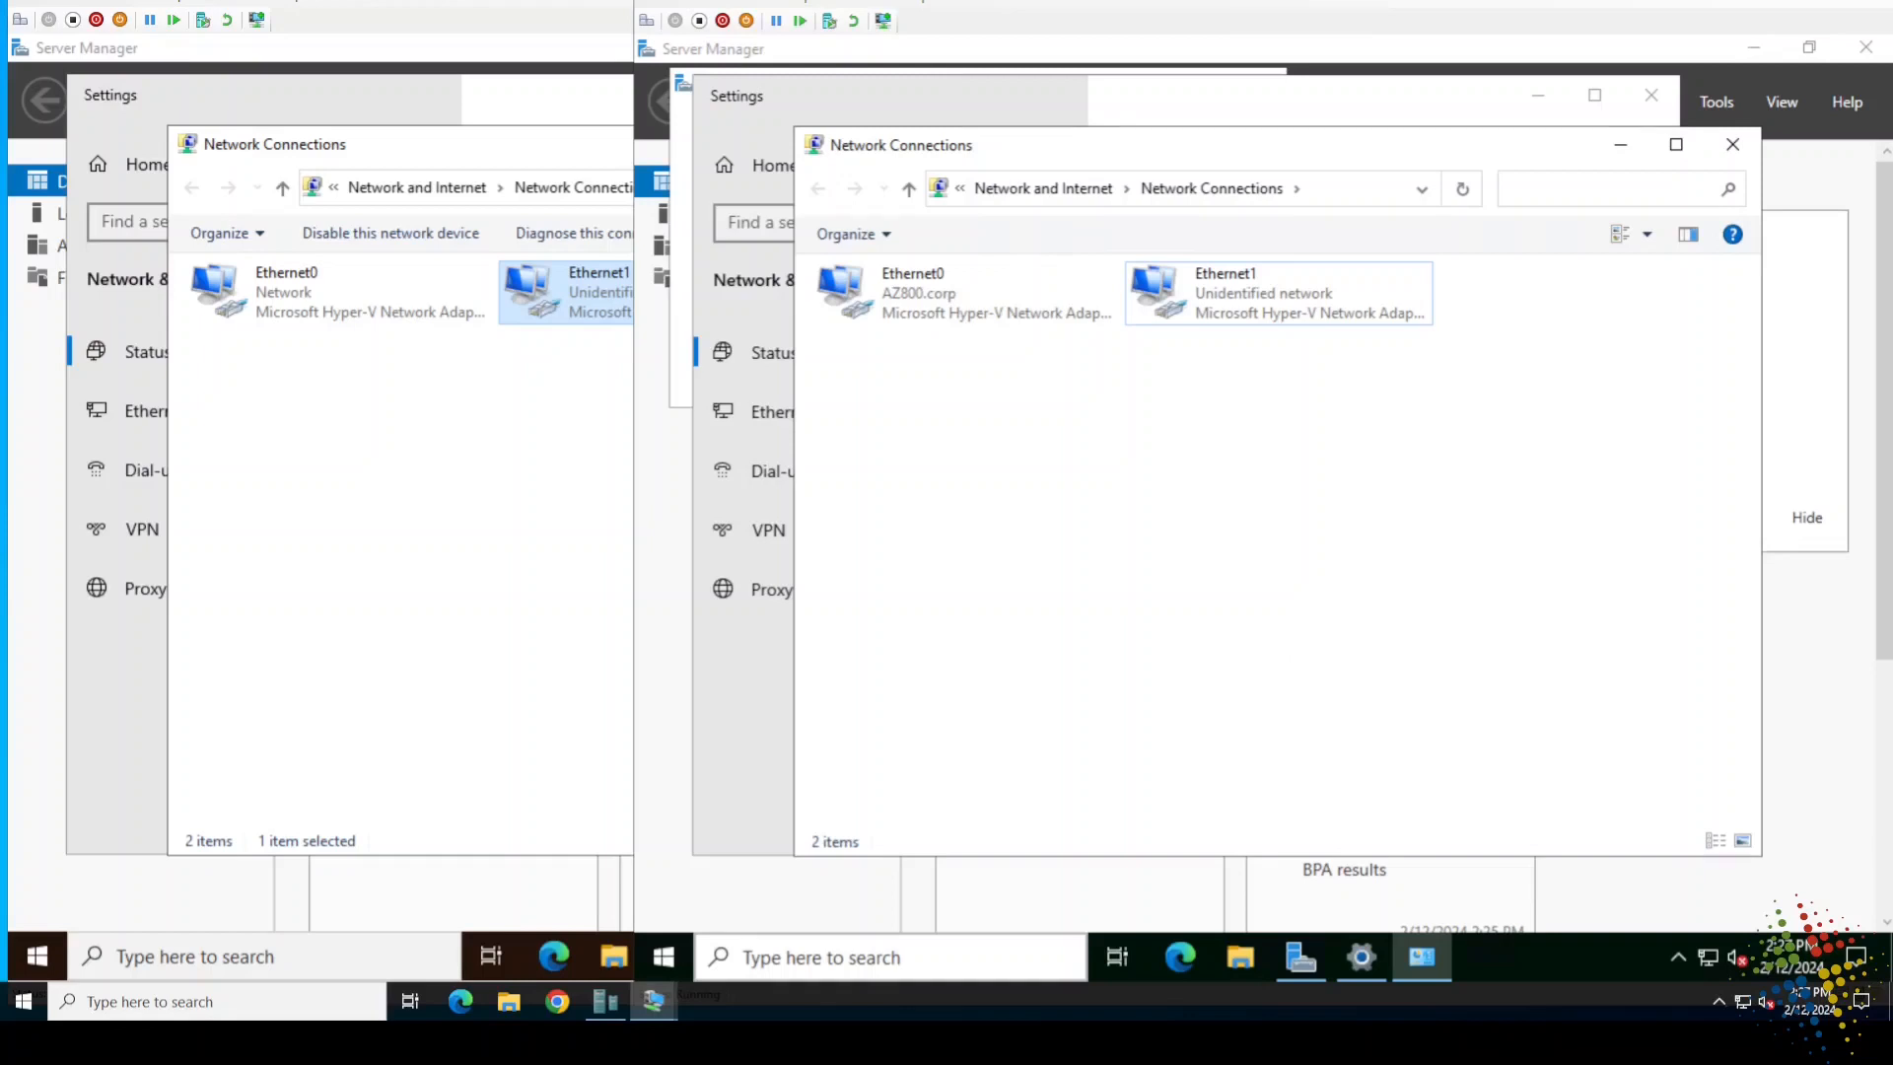
pyautogui.click(784, 974)
pyautogui.write('passwo')
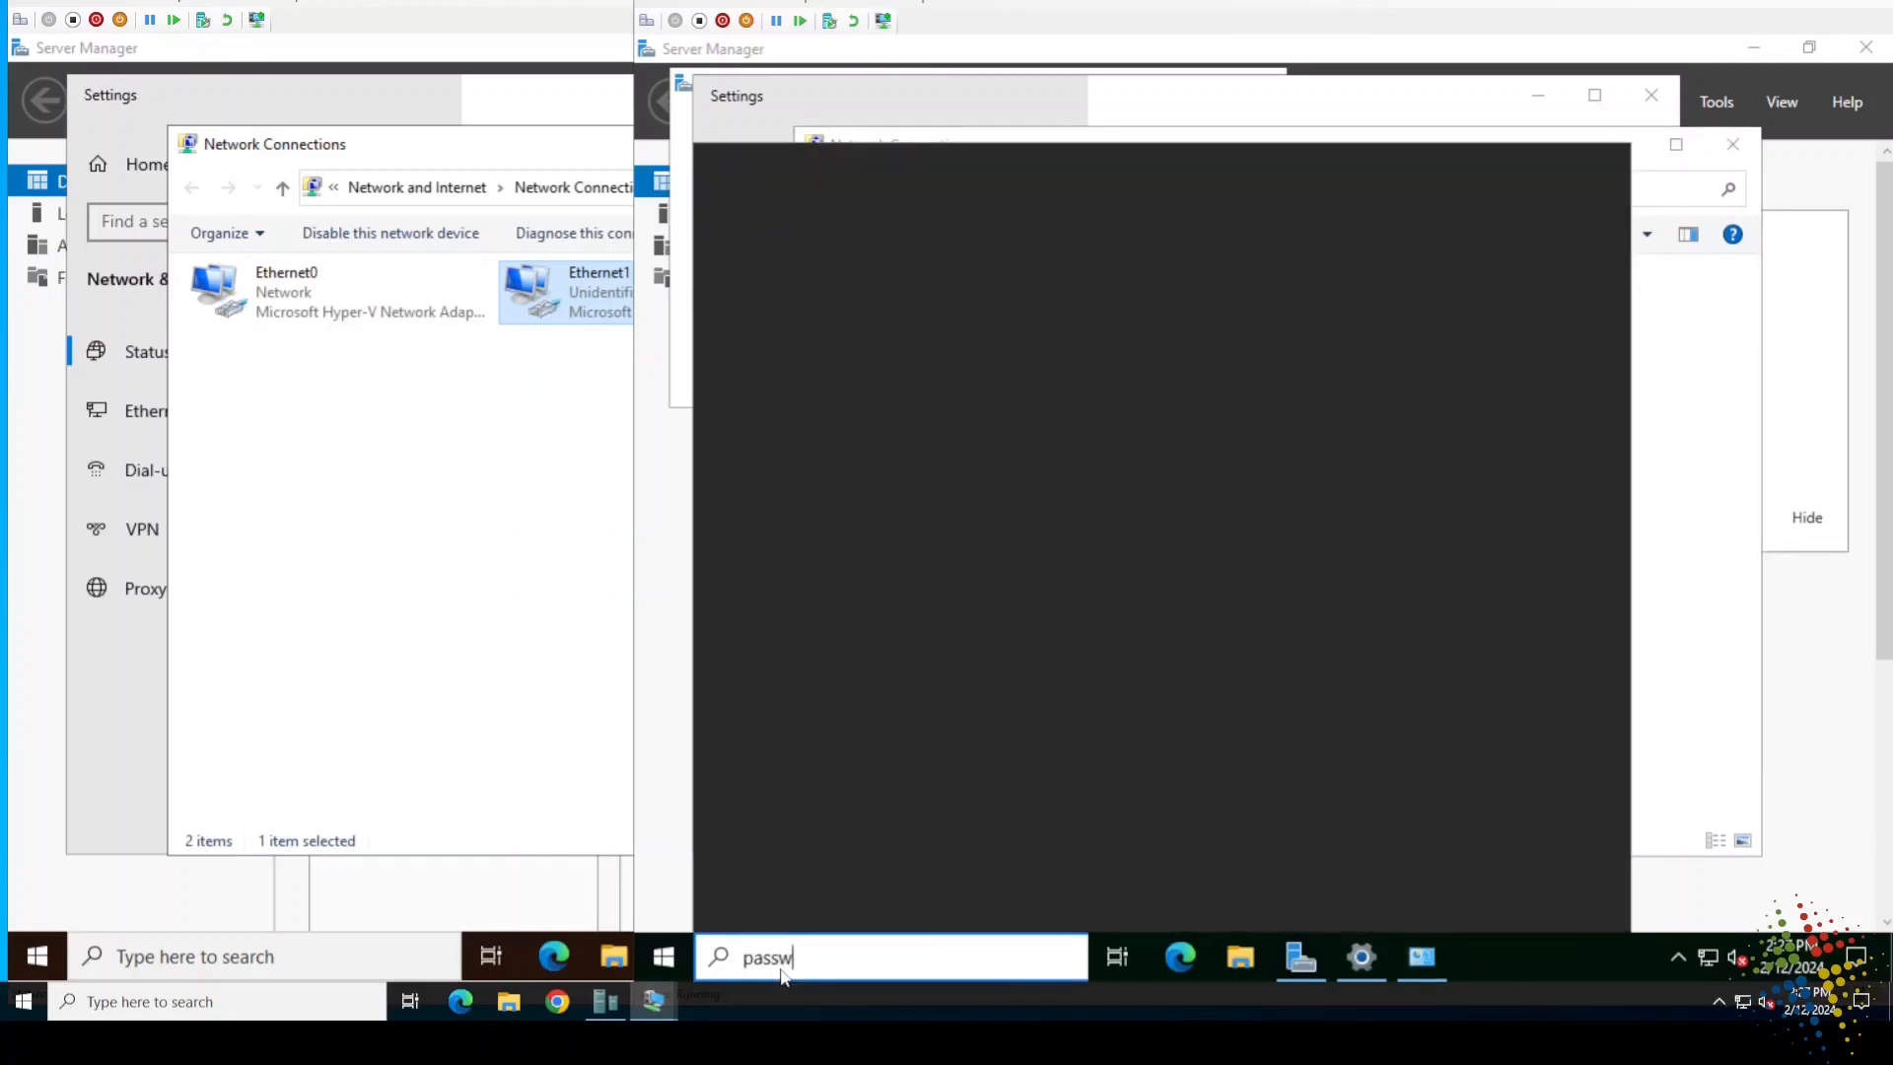
pyautogui.press('BackSpace')
pyautogui.press('BackSpace')
pyautogui.press('BackSpace')
pyautogui.press('BackSpace')
pyautogui.press('BackSpace')
pyautogui.press('BackSpace')
pyautogui.write('po')
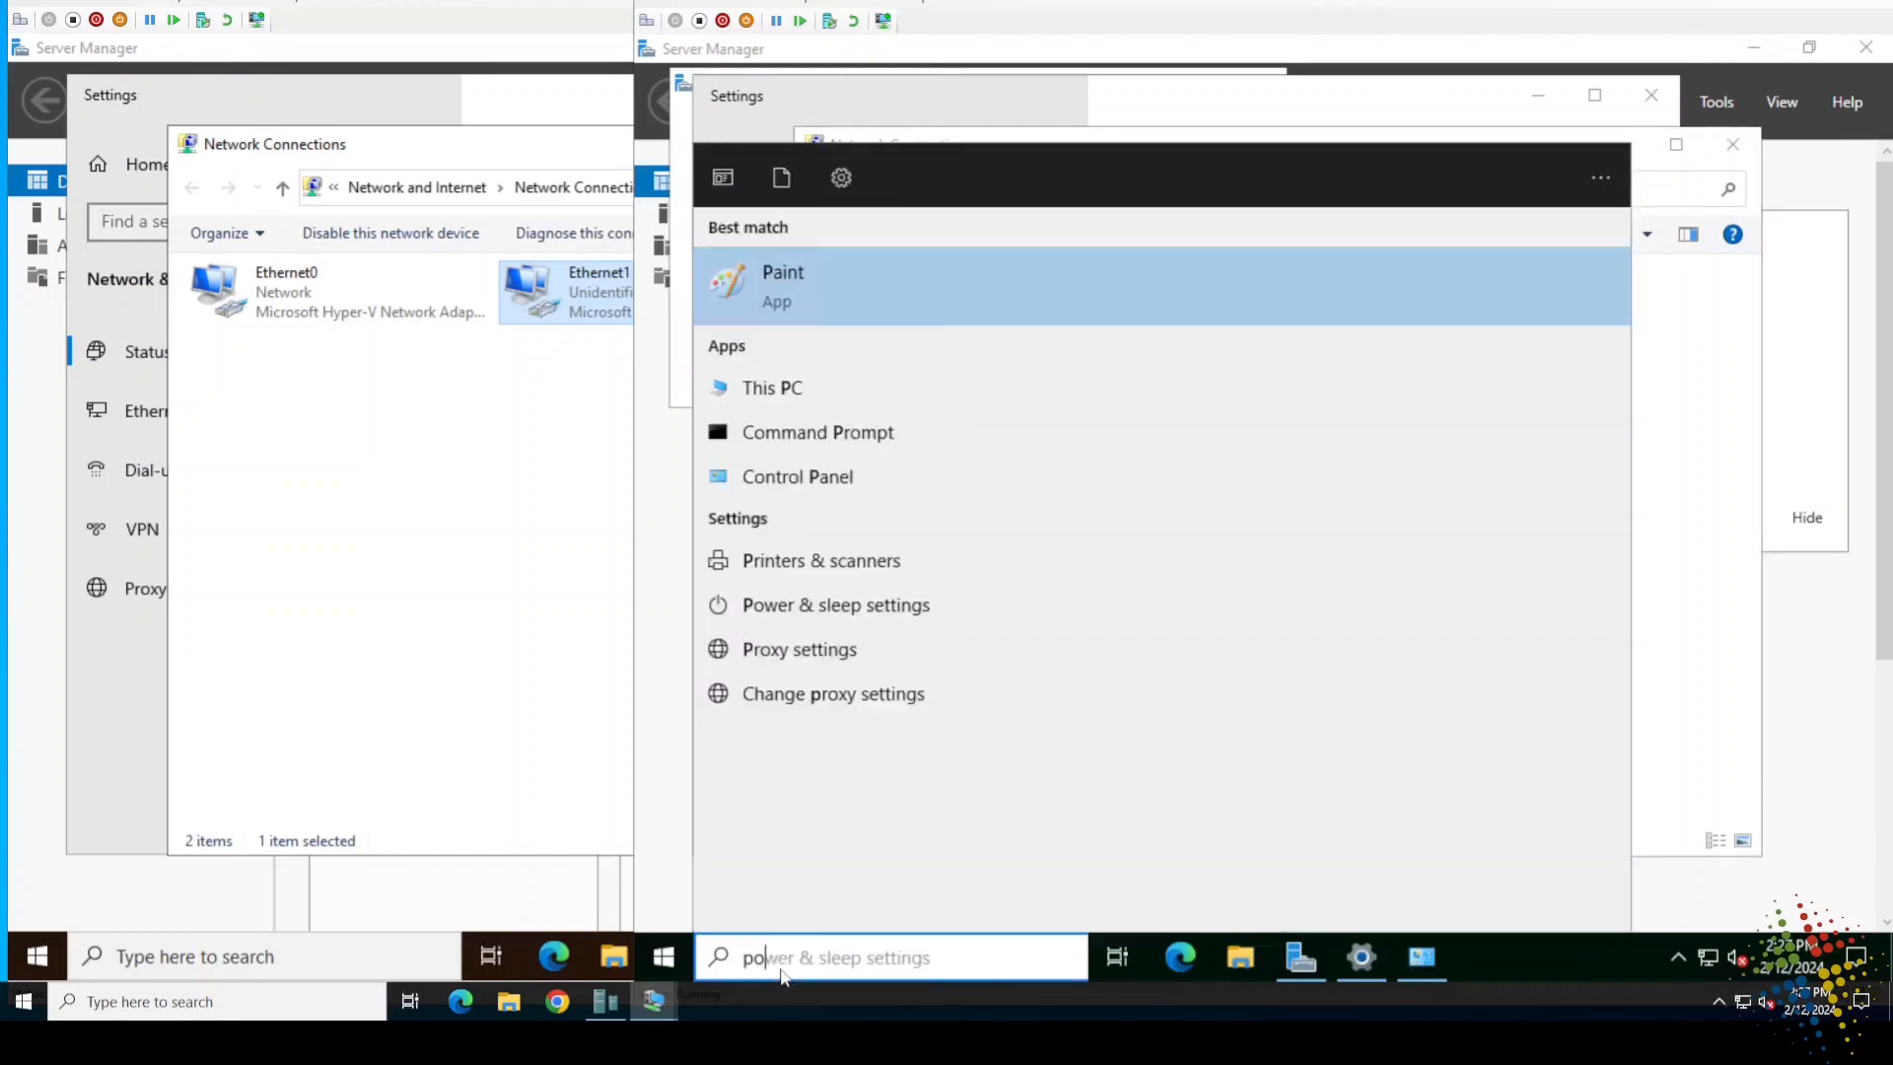
pyautogui.write('wershell')
pyautogui.press('Return')
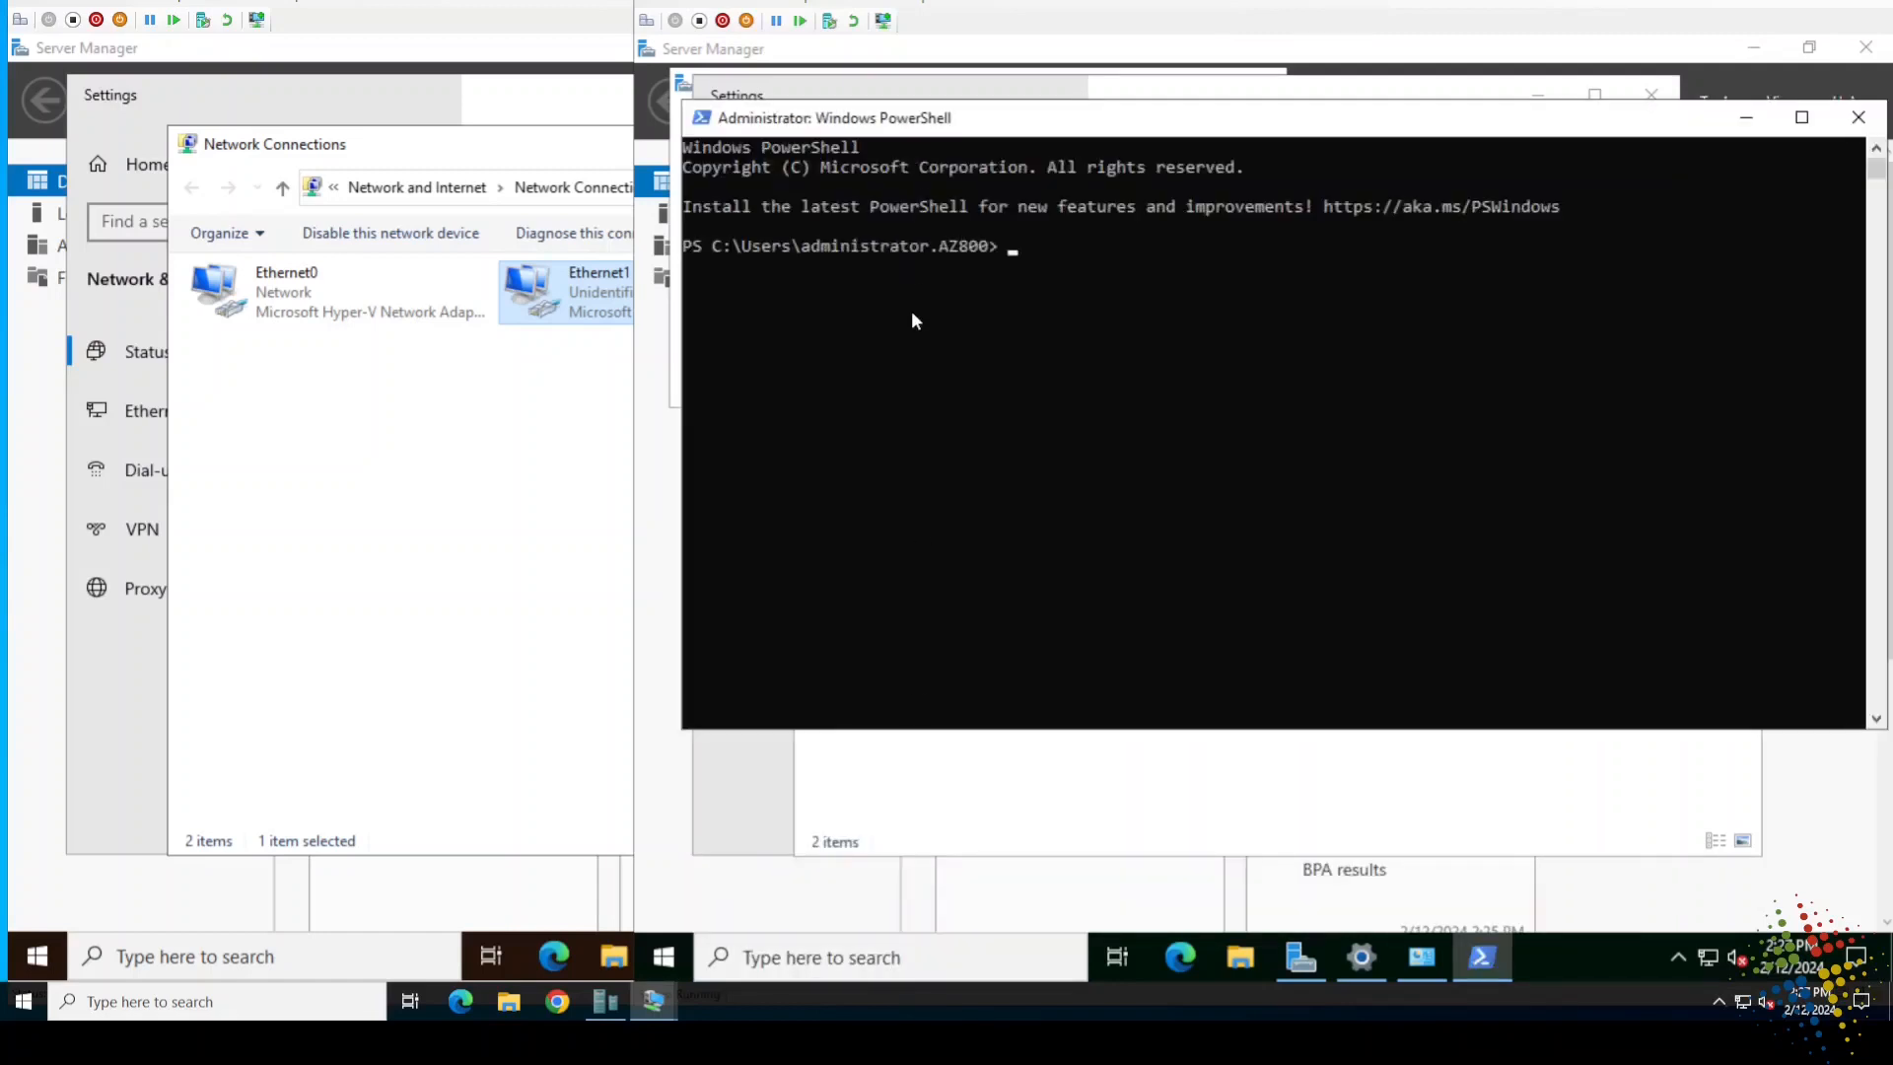
# Step: Enlarge the PowerShell text, check the account folder in the prompt, and end the session with exit
pyautogui.keyDown('ctrl'); pyautogui.scroll(4, 978, 333); pyautogui.keyUp('ctrl')
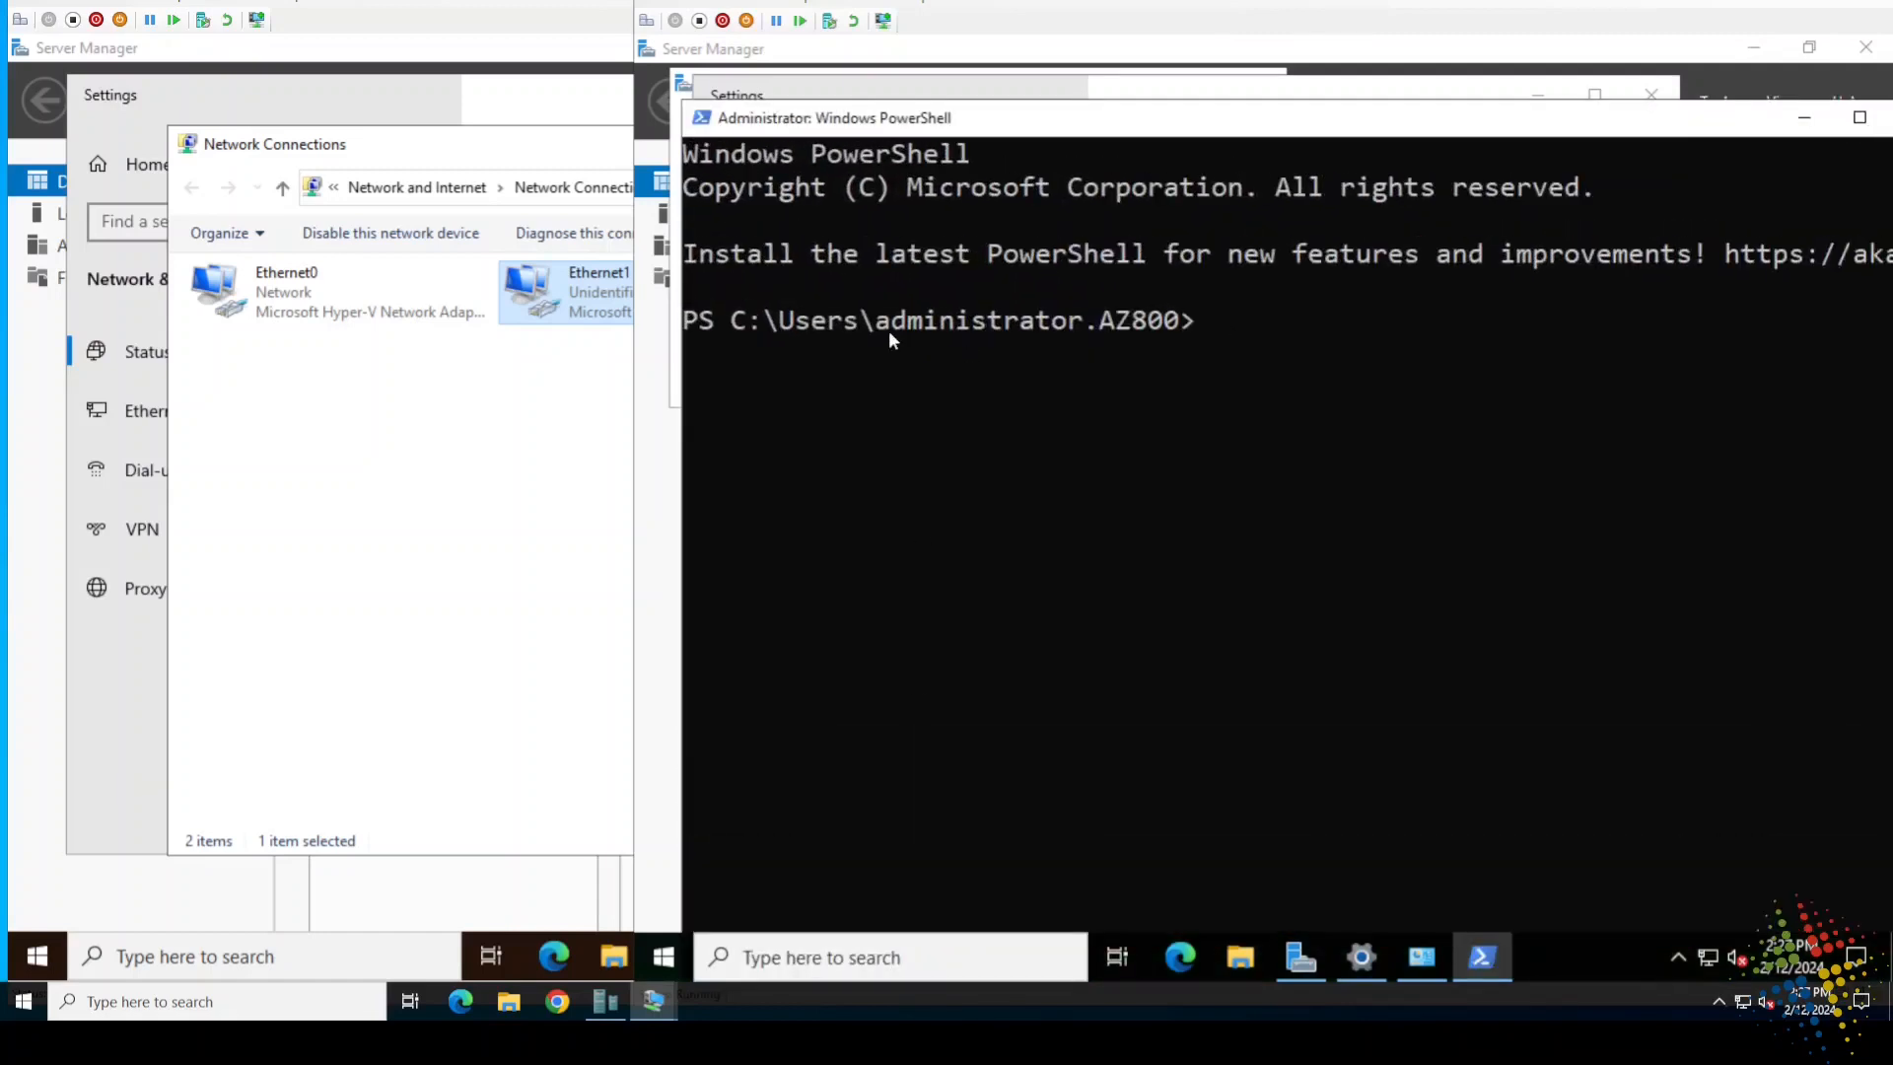
pyautogui.moveTo(879, 318); pyautogui.dragTo(1104, 326)
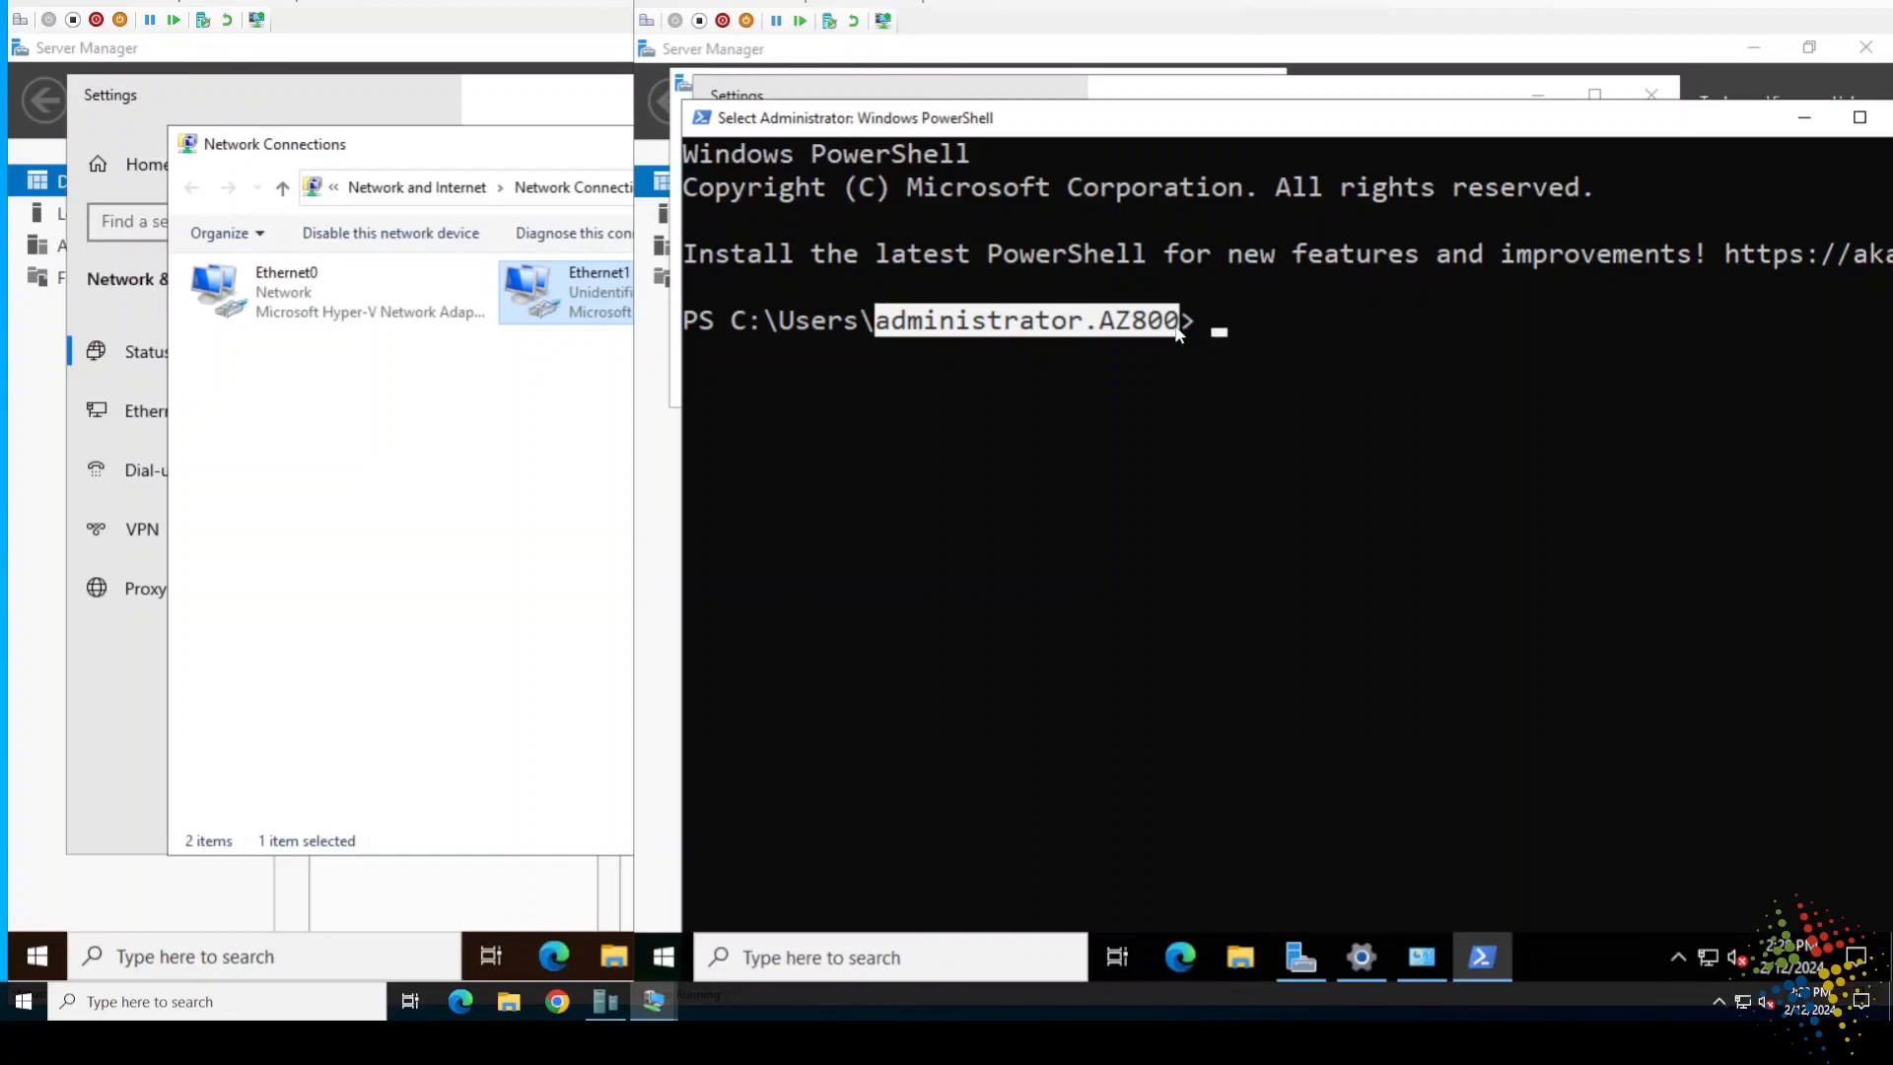
pyautogui.write('exit')
pyautogui.press('Return')
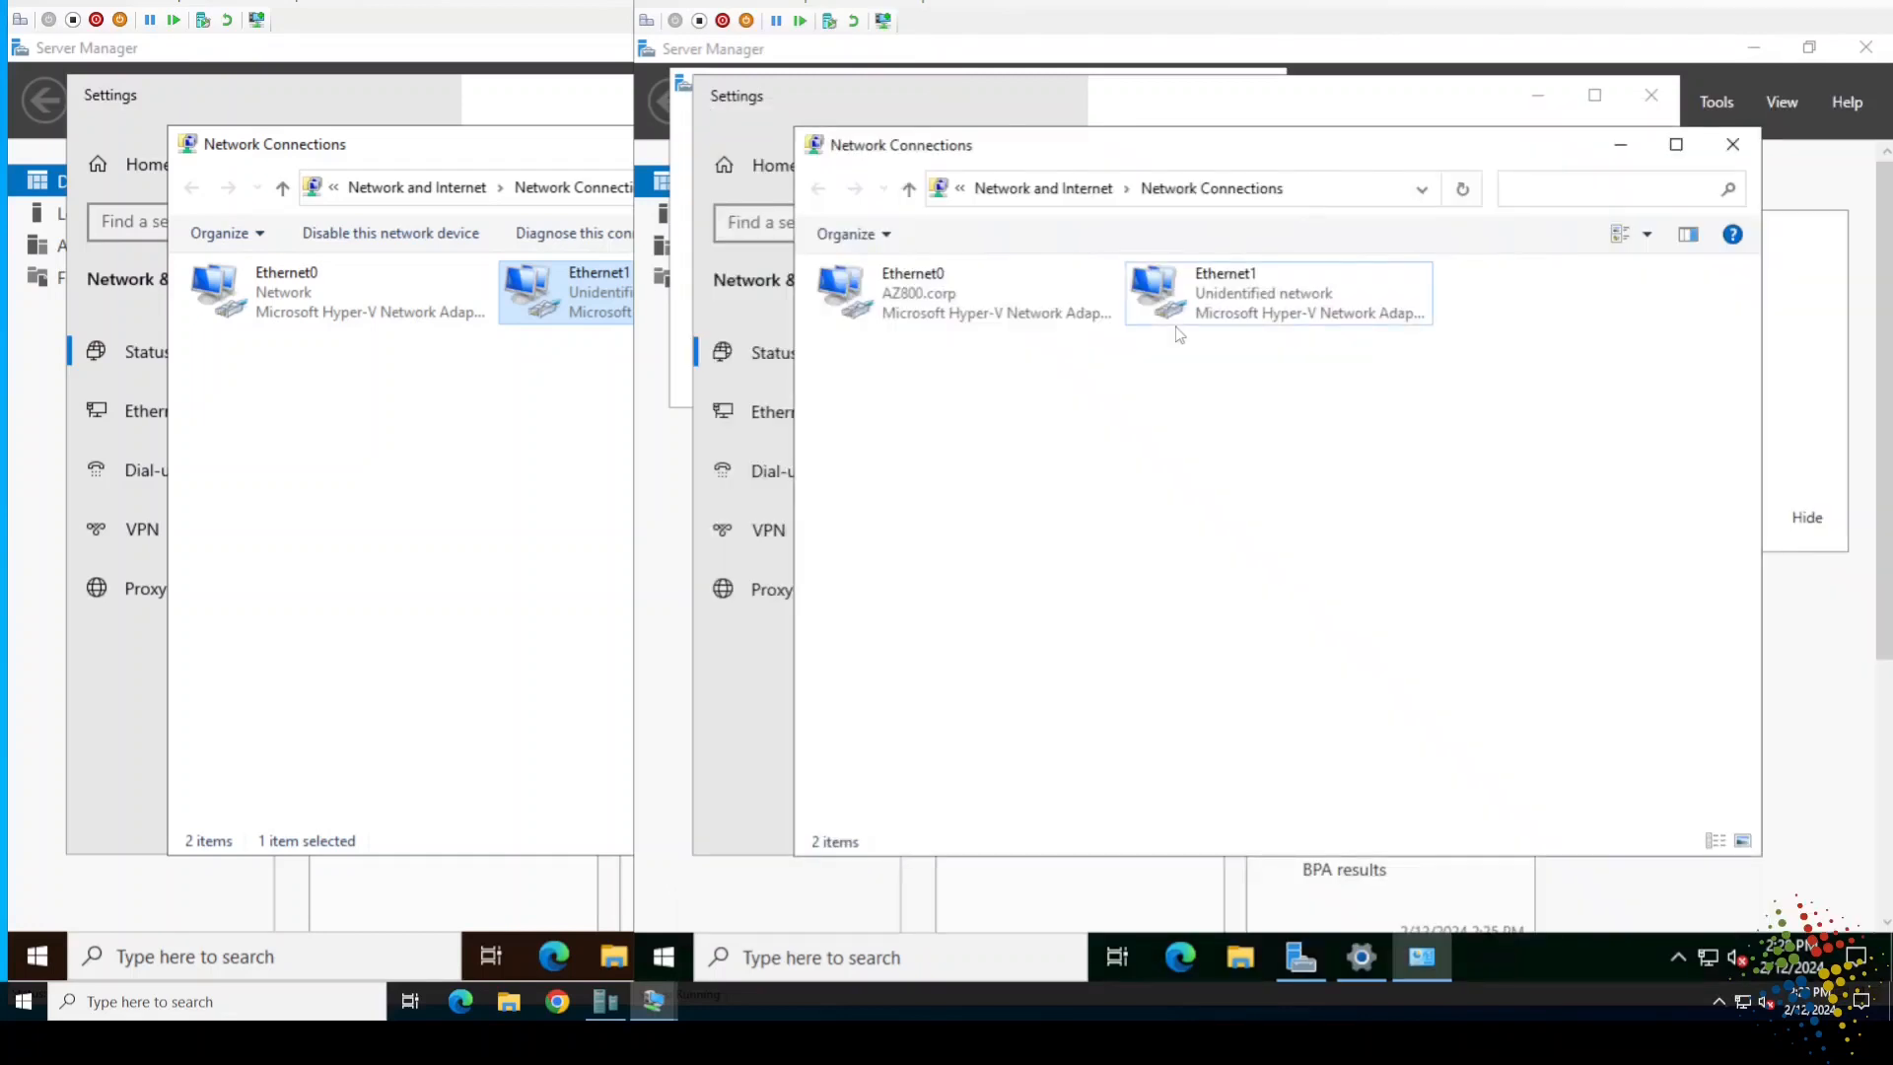
# Step: Close the Network Connections and Settings windows and dismiss the Windows Admin Center notice on ServerDM1
pyautogui.click(1732, 144)
pyautogui.click(1651, 94)
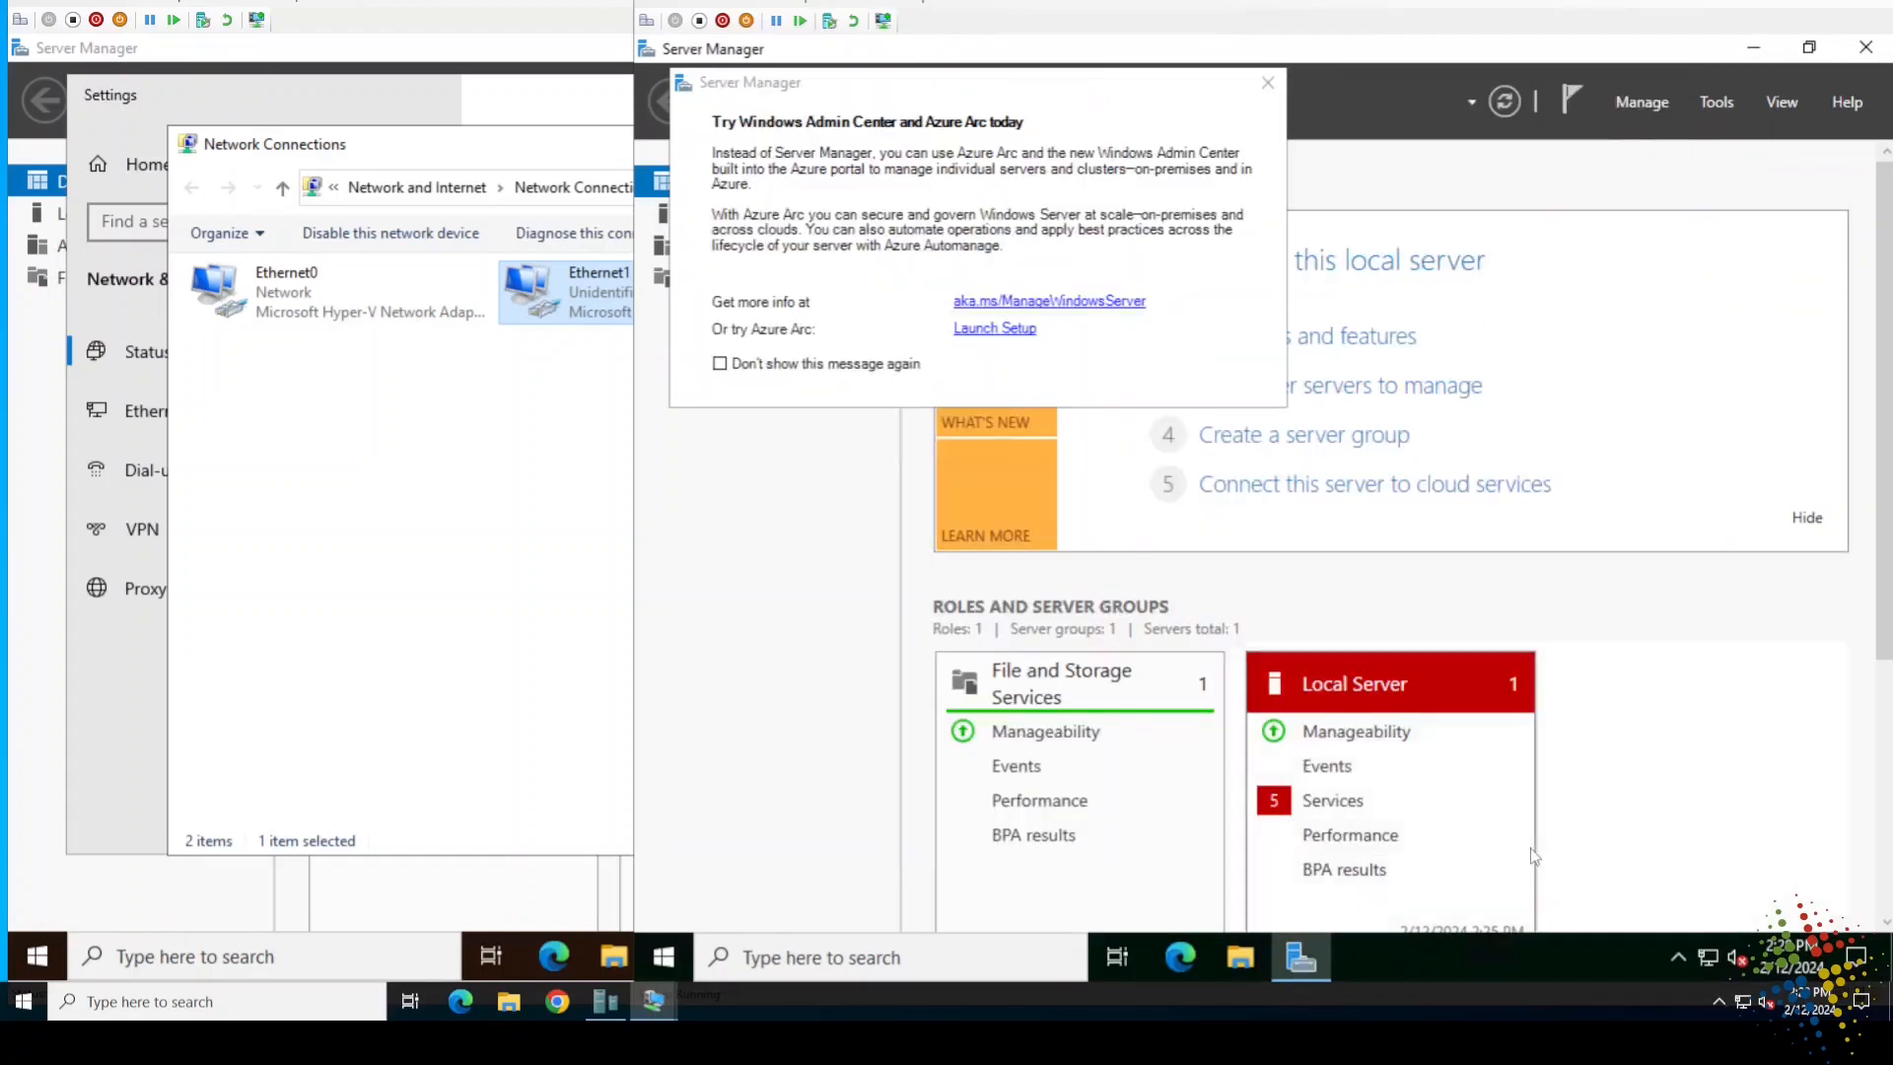
pyautogui.click(1267, 83)
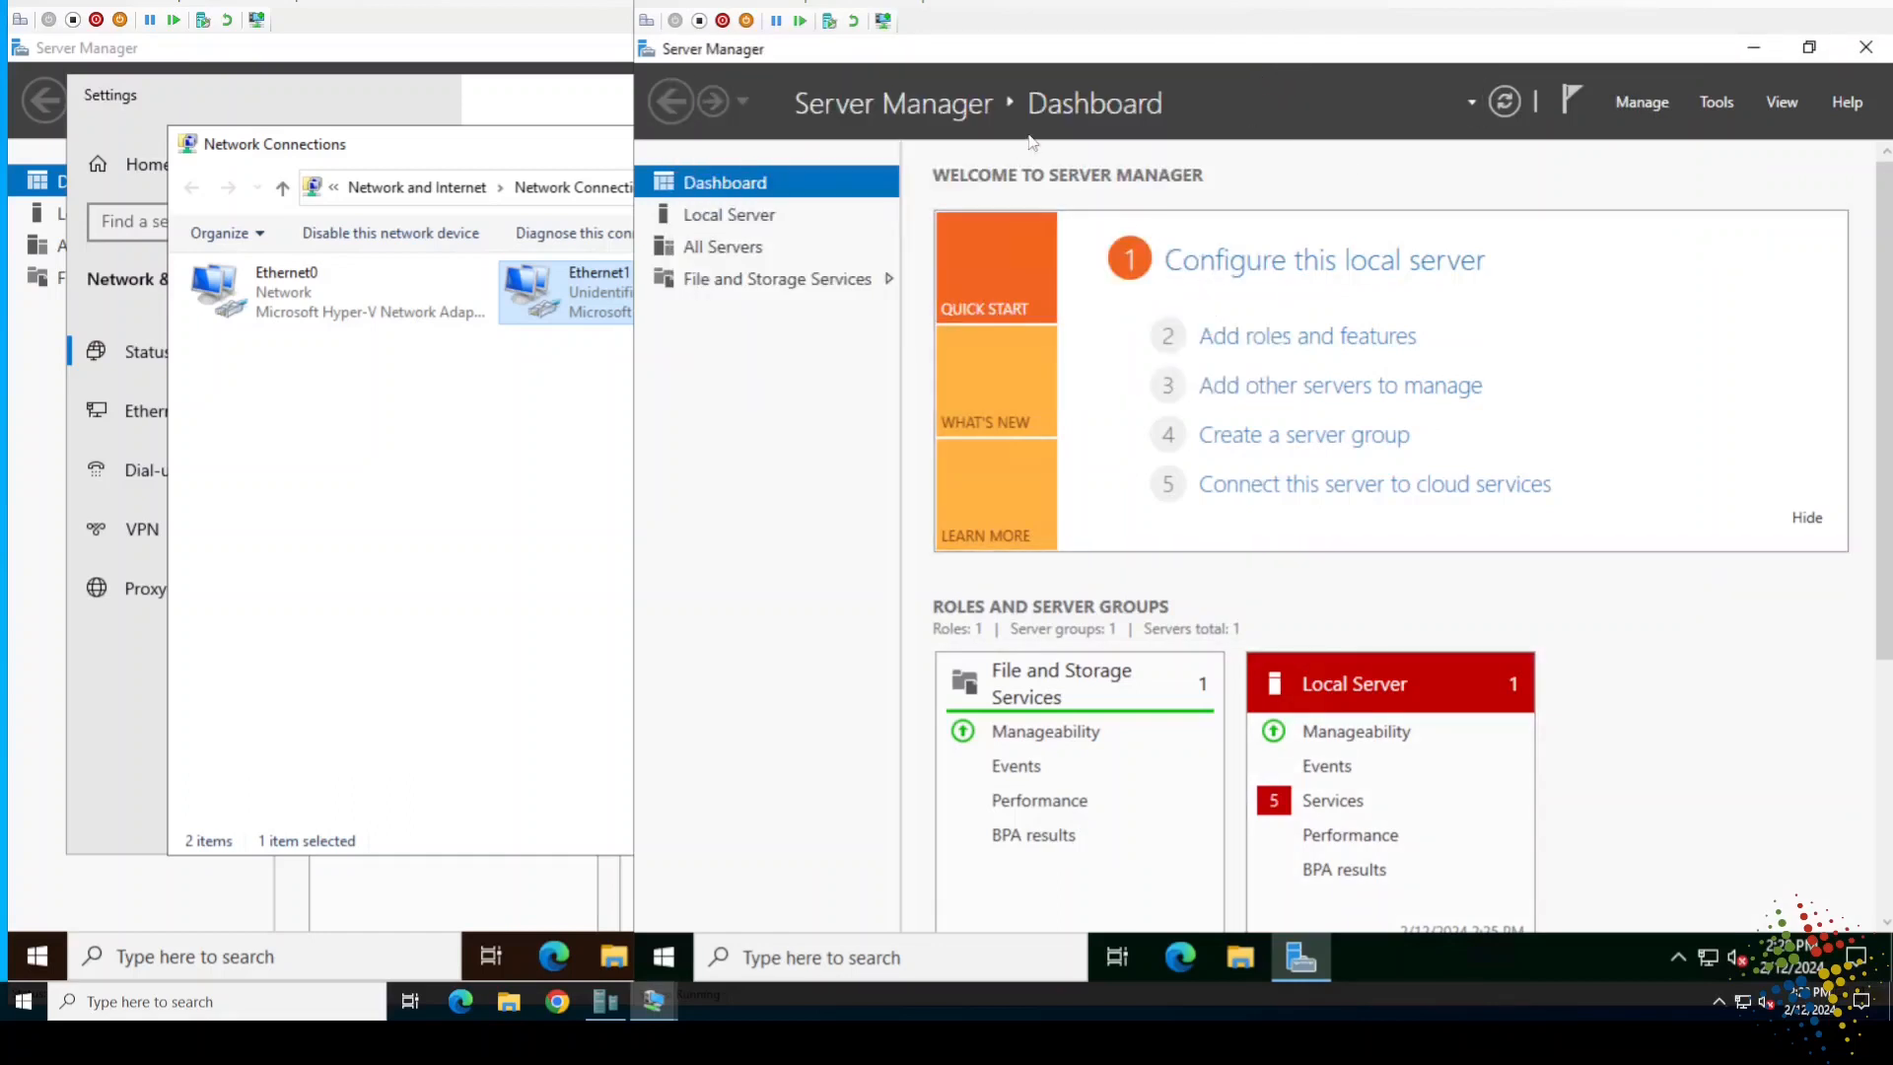
# Step: Start the Add Roles and Features Wizard on ServerDM1
pyautogui.click(1655, 103)
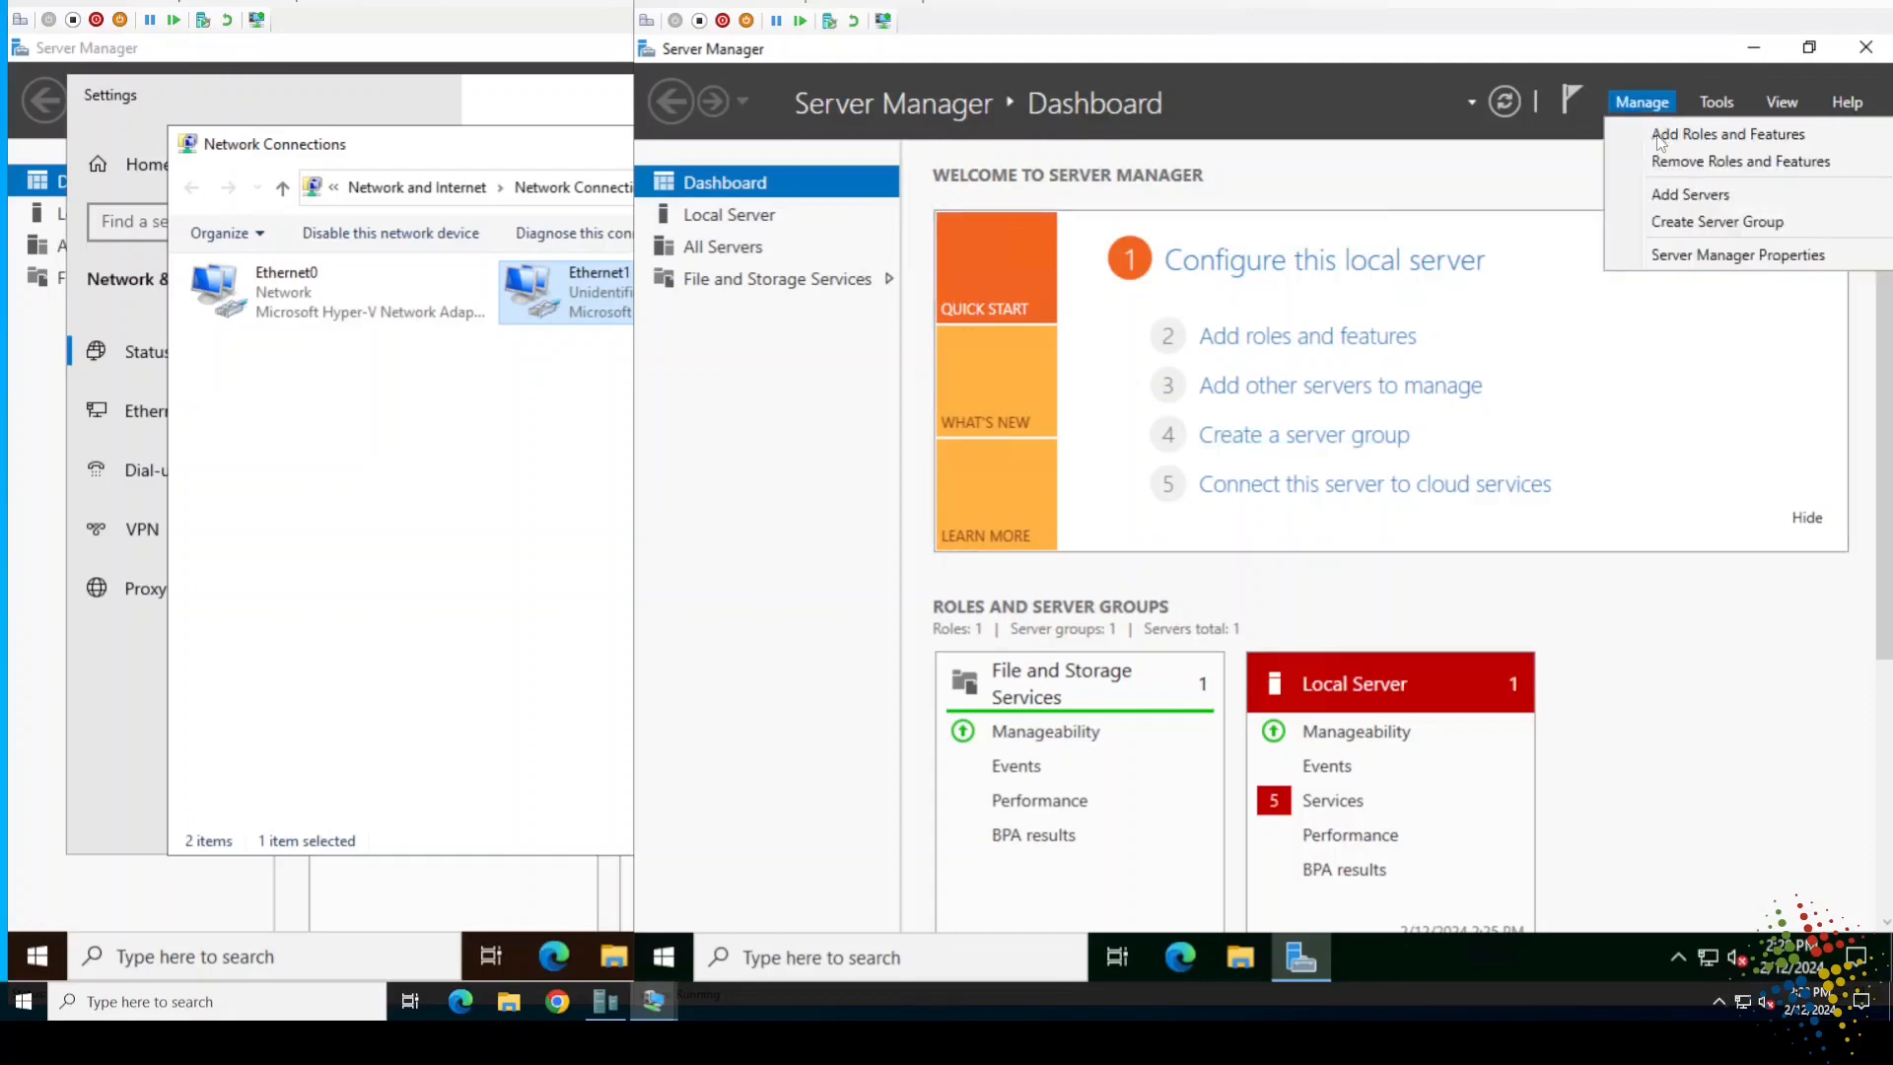
pyautogui.click(1395, 191)
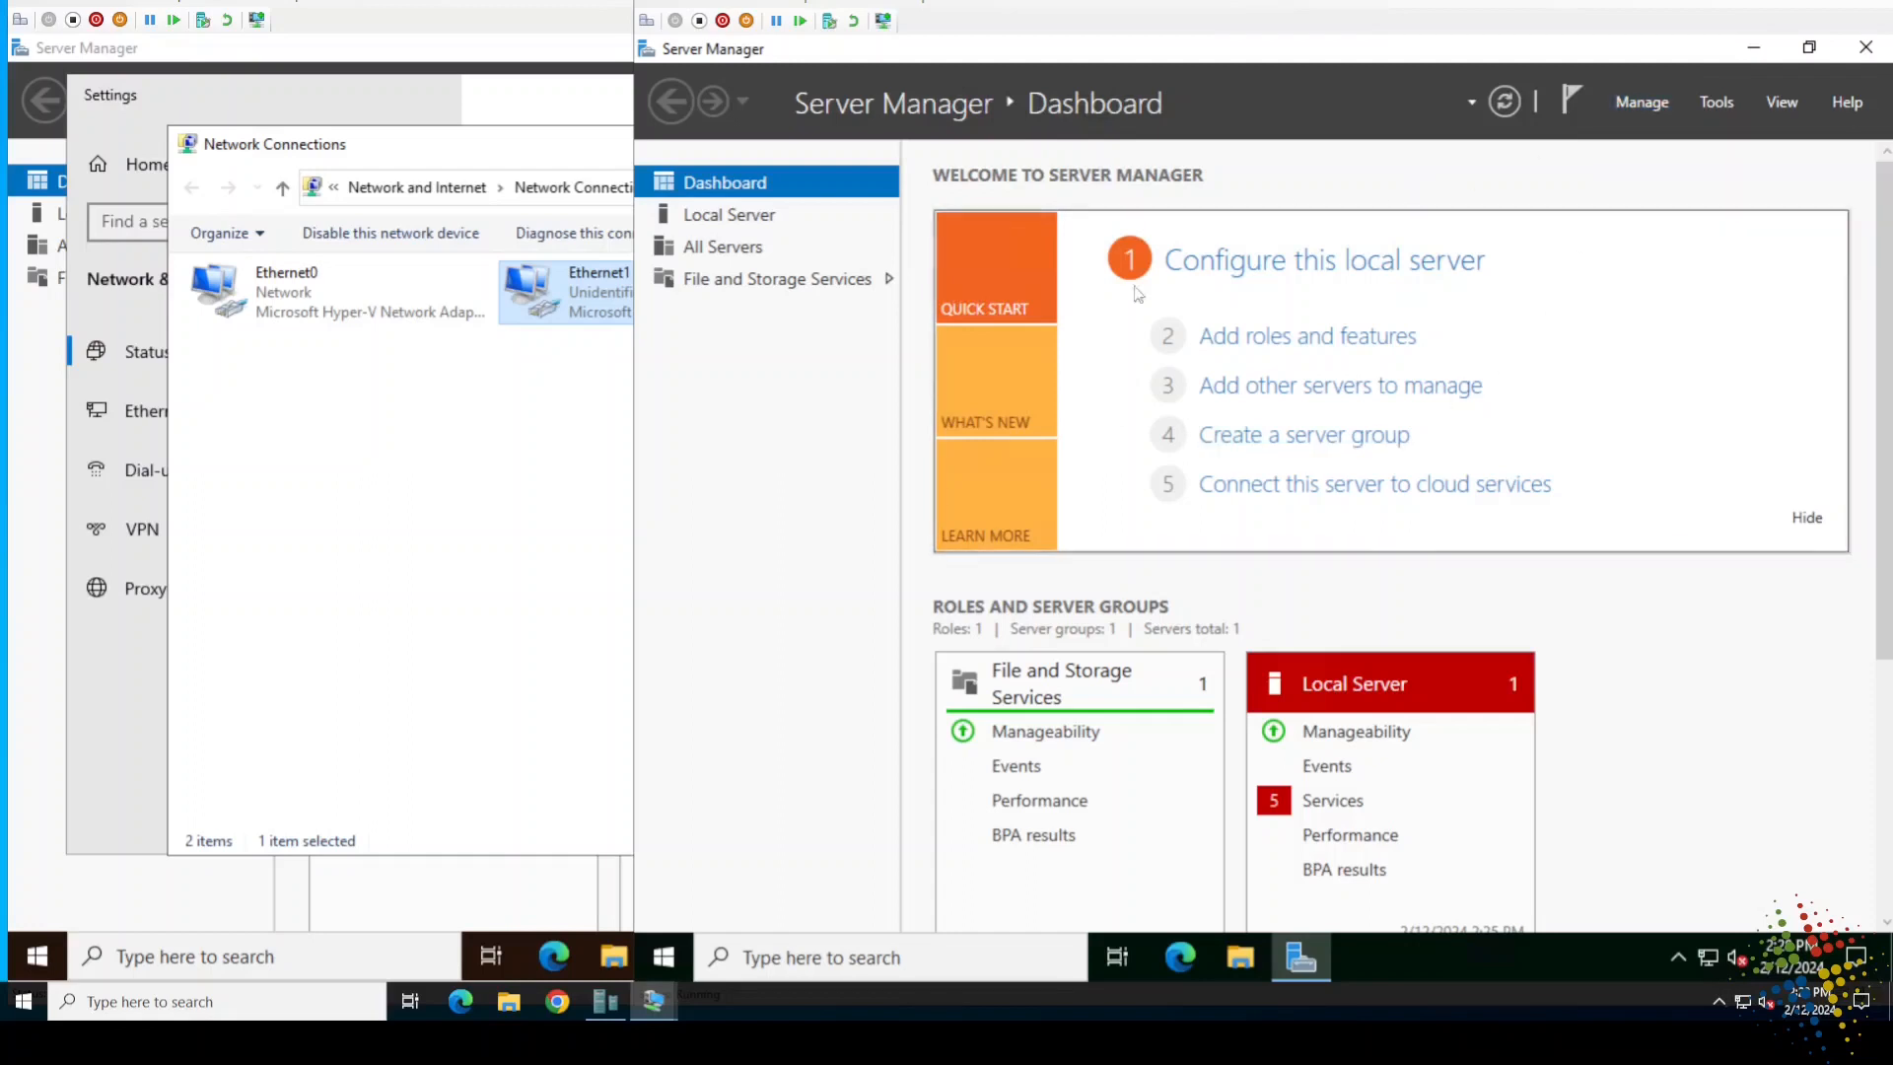
pyautogui.click(1271, 338)
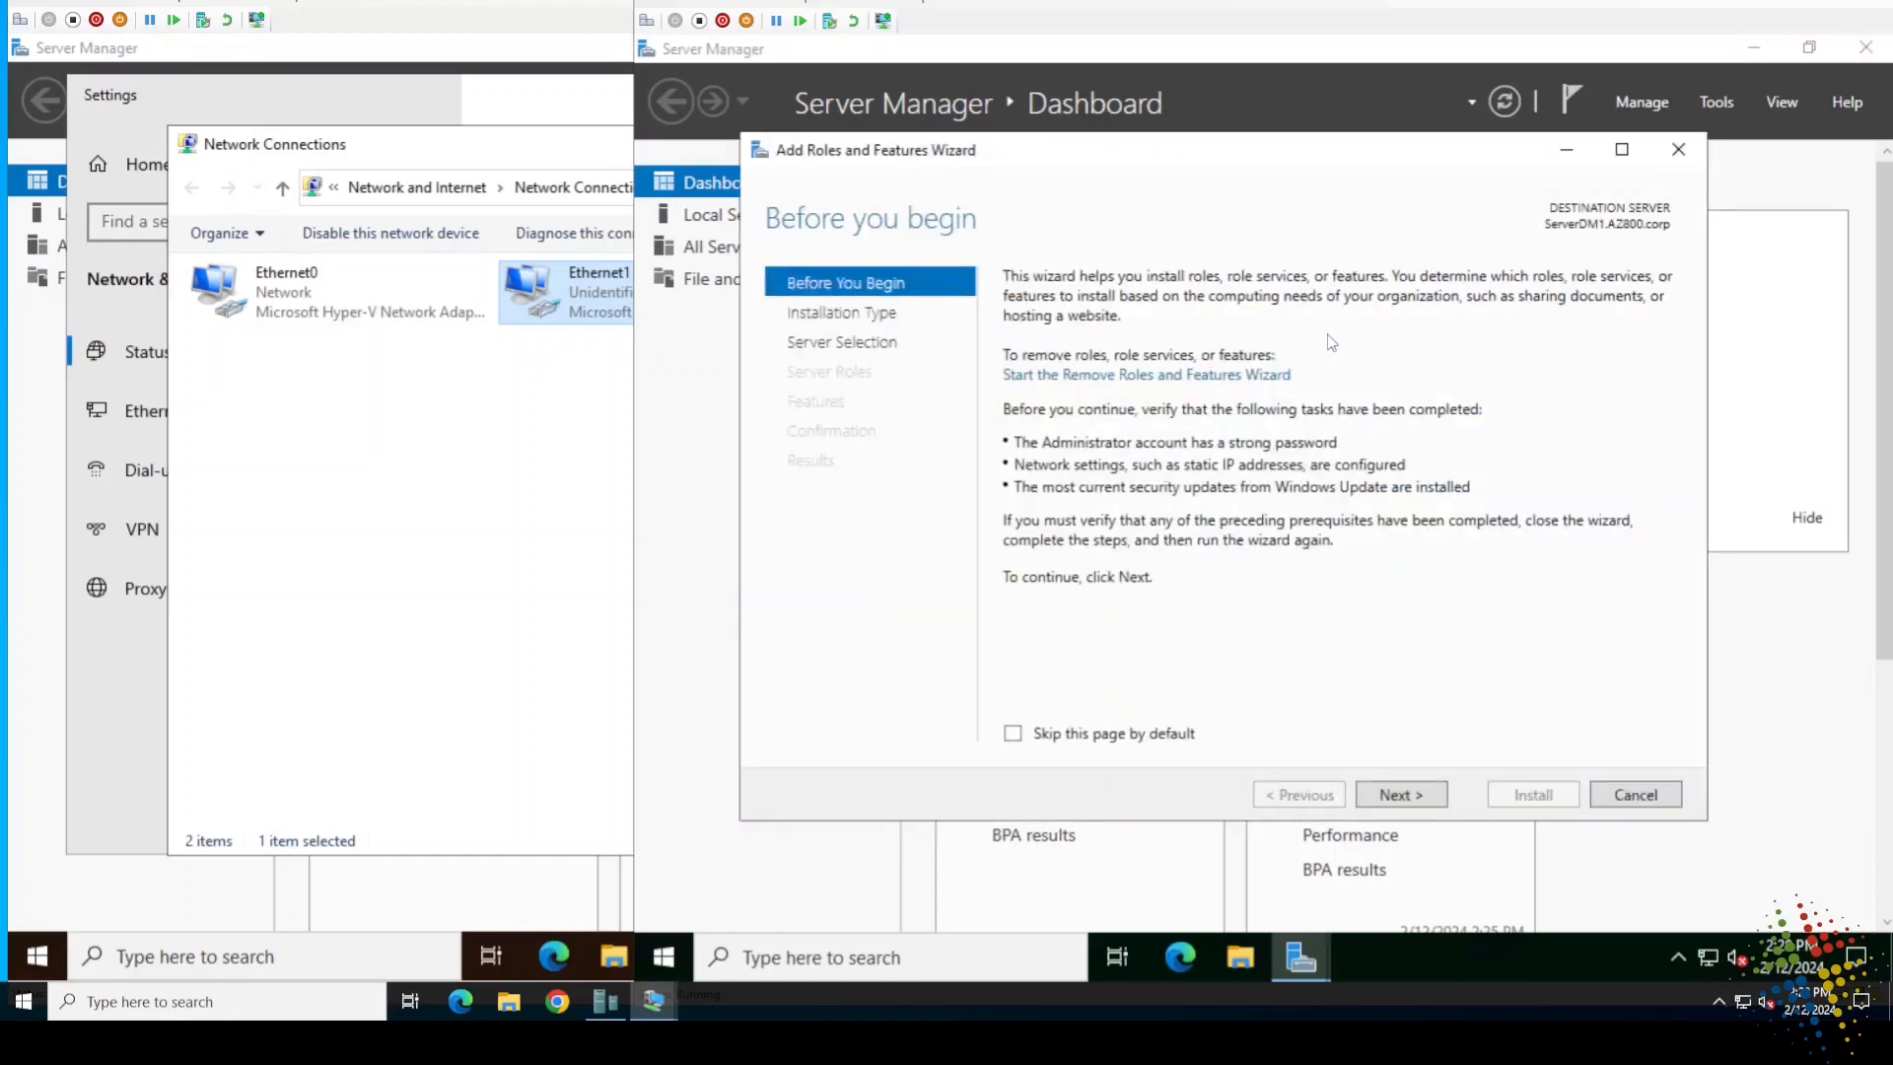
# Step: Keep the default installation type, choose ServerDM1 as the destination server, and select the Remote Access role
pyautogui.click(1390, 795)
pyautogui.click(1390, 795)
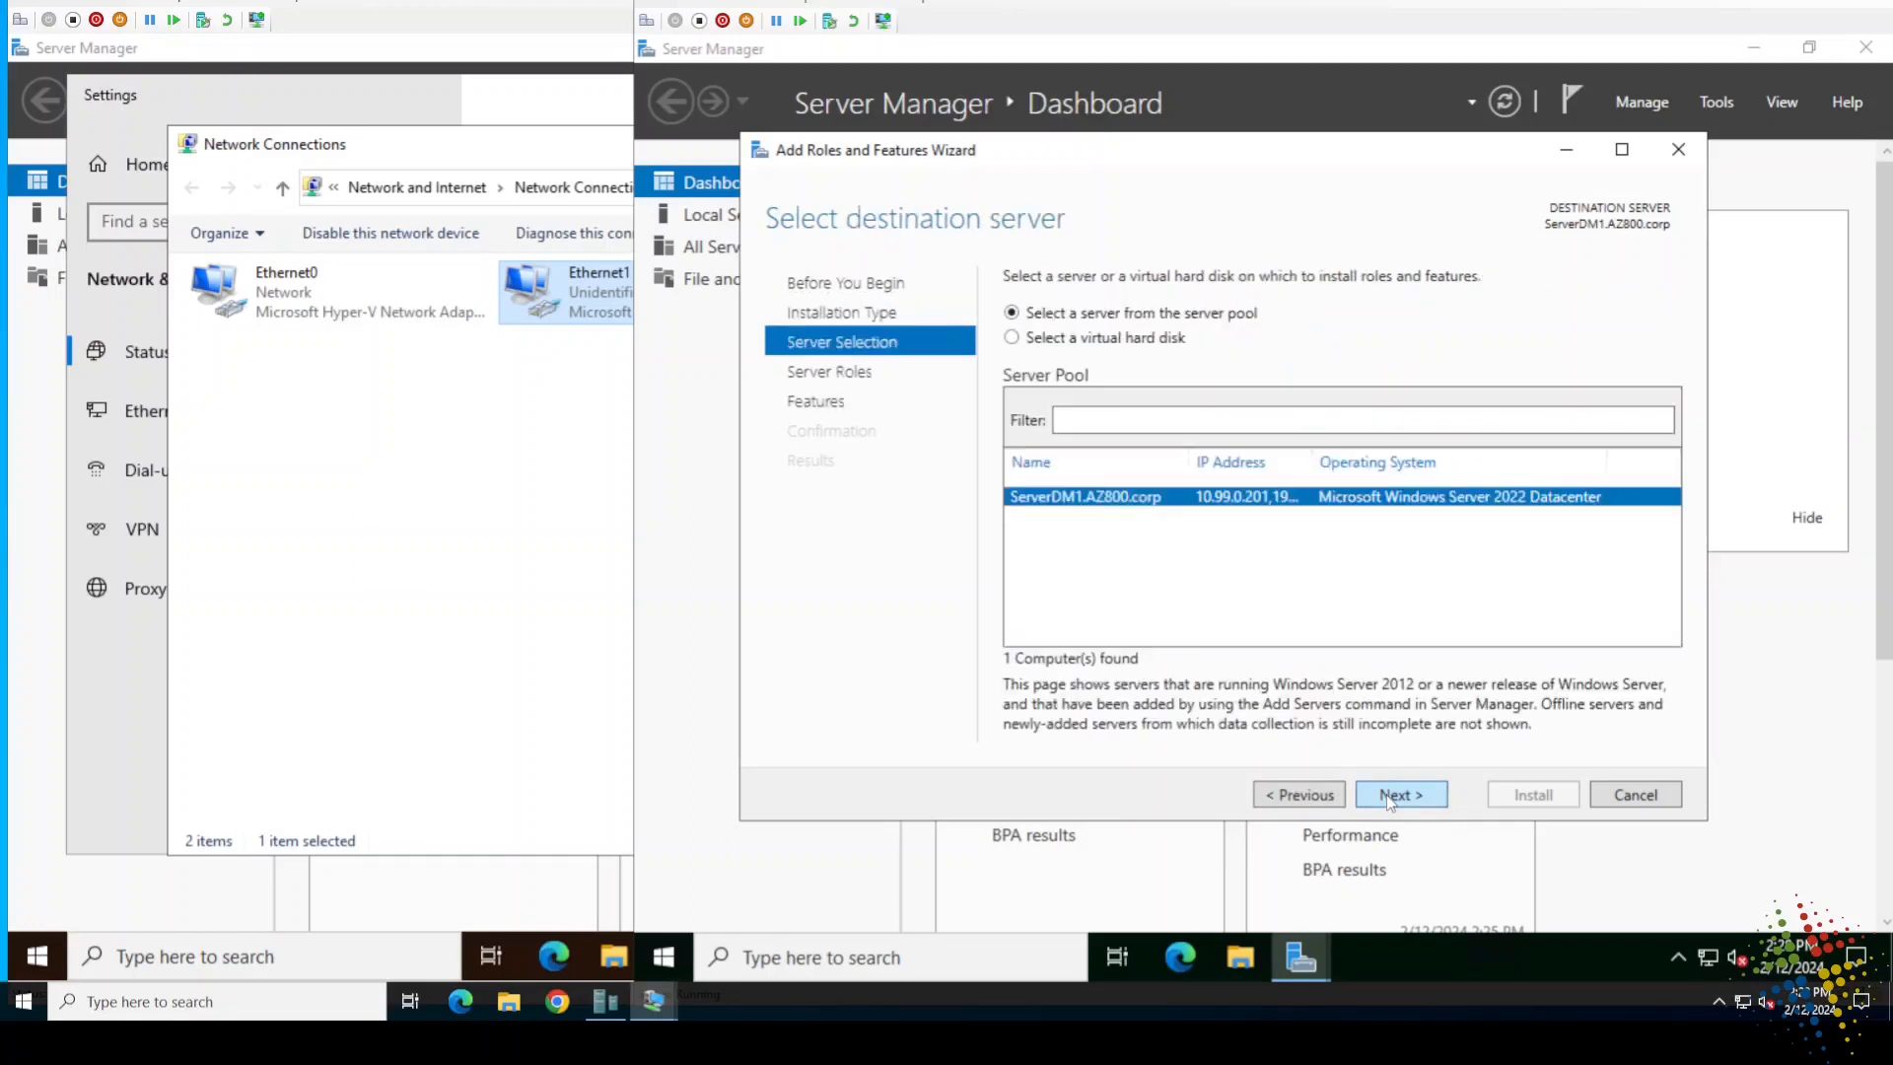
pyautogui.click(1390, 796)
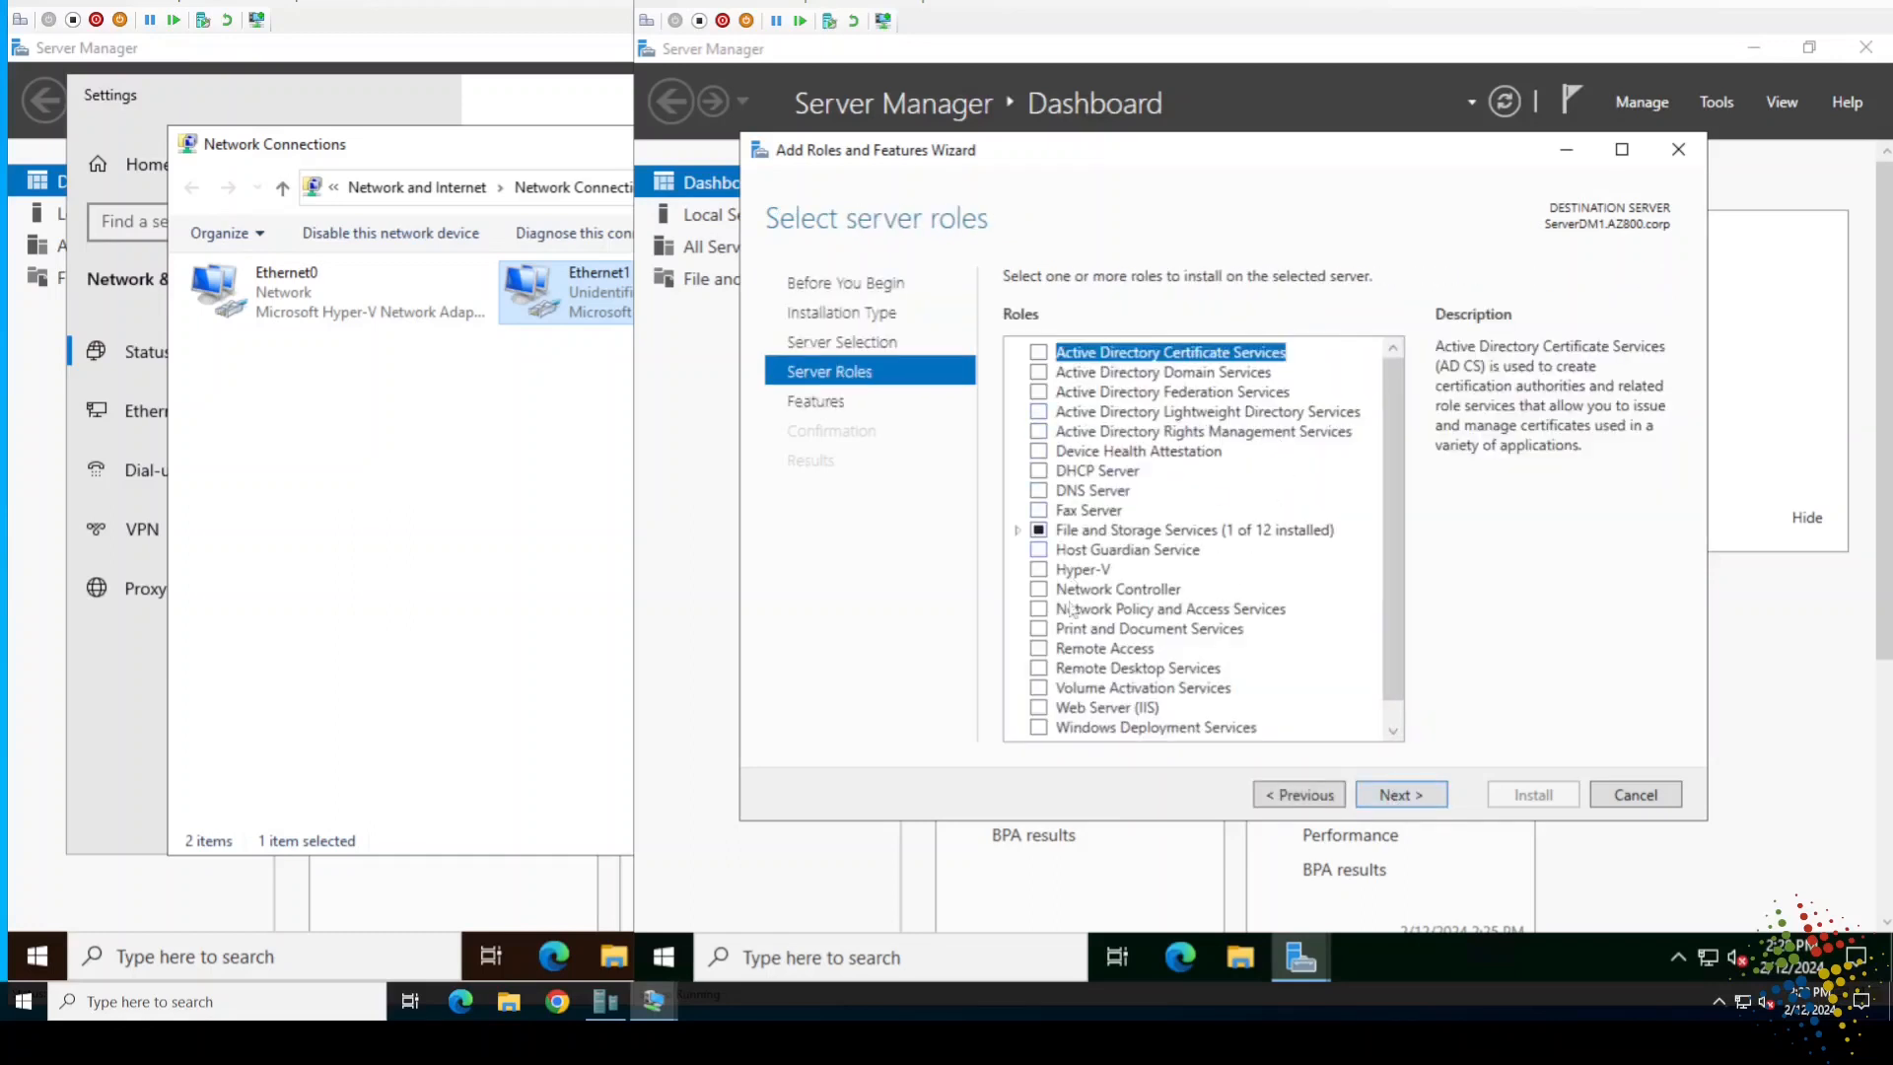
pyautogui.click(1039, 650)
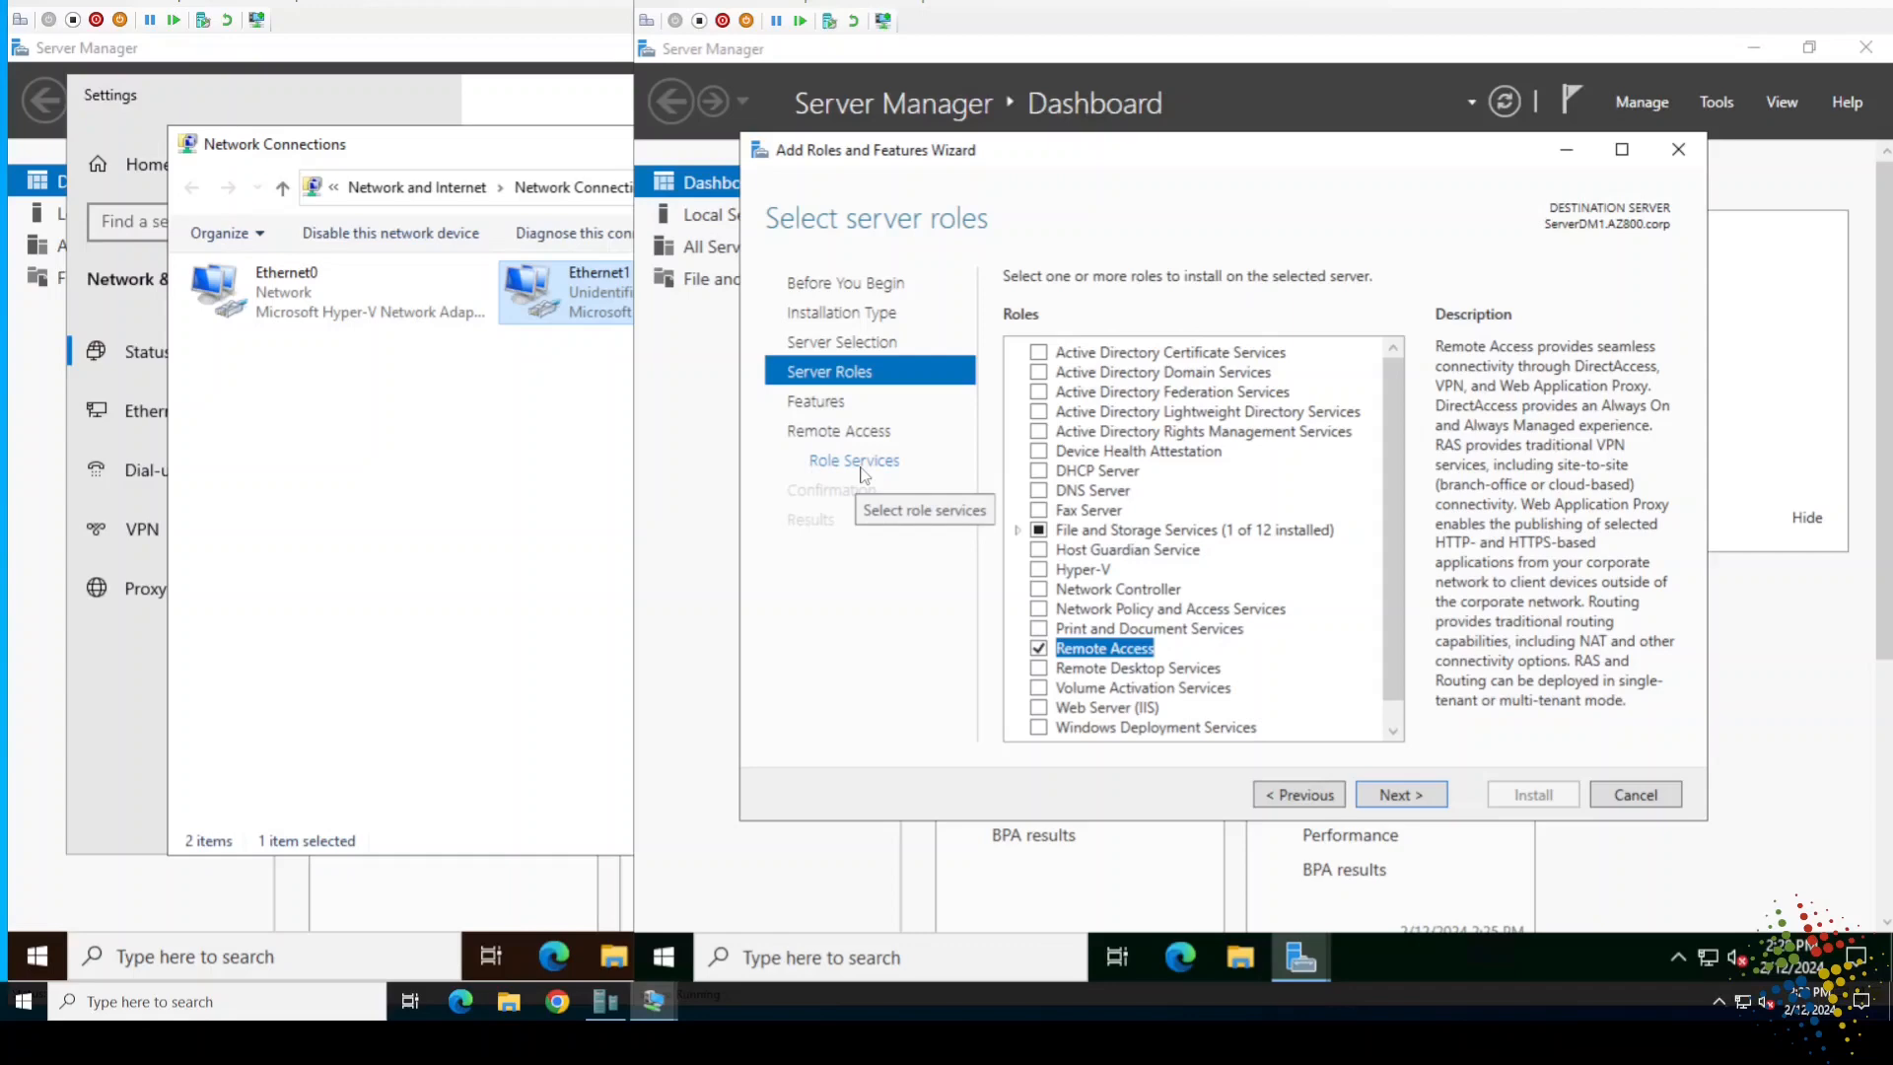
# Step: Keep the default features and select the DirectAccess and VPN (RAS) role service with its required features, plus Routing
pyautogui.click(1420, 799)
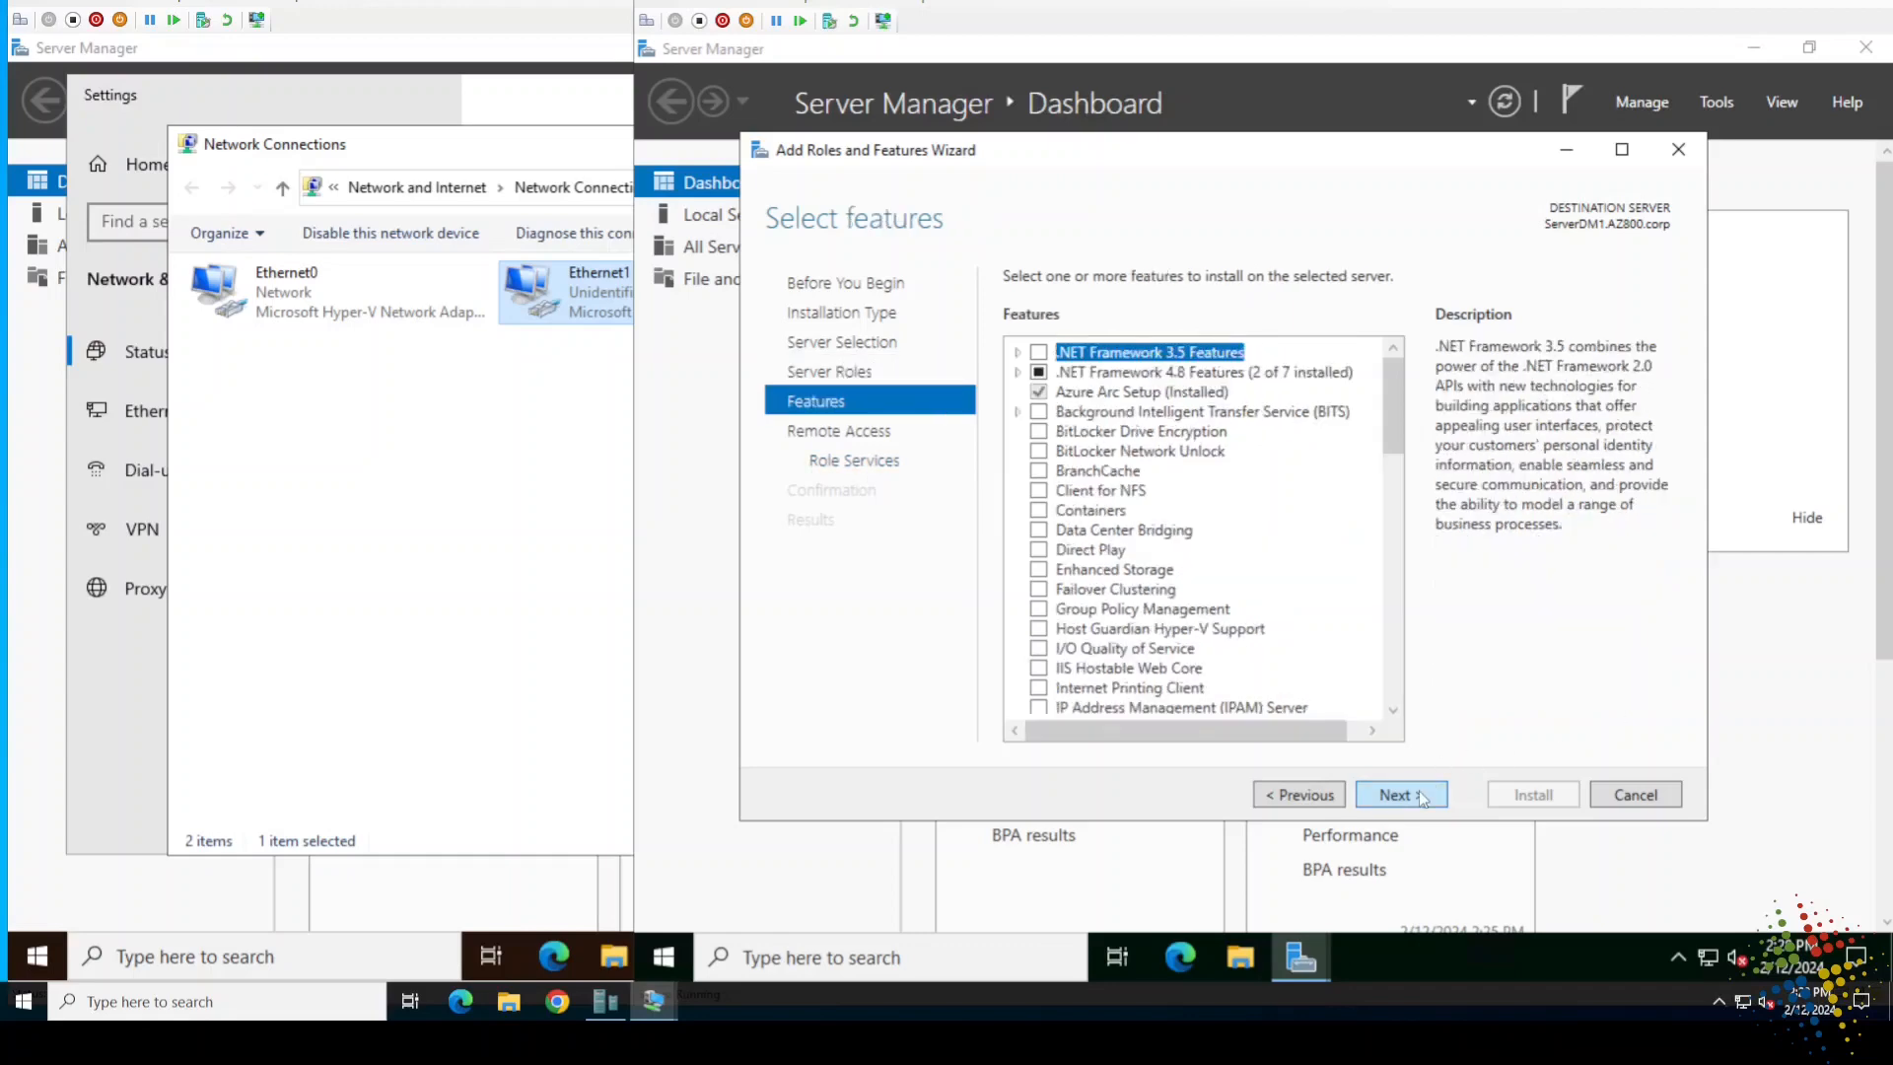
pyautogui.click(1419, 794)
pyautogui.click(1419, 794)
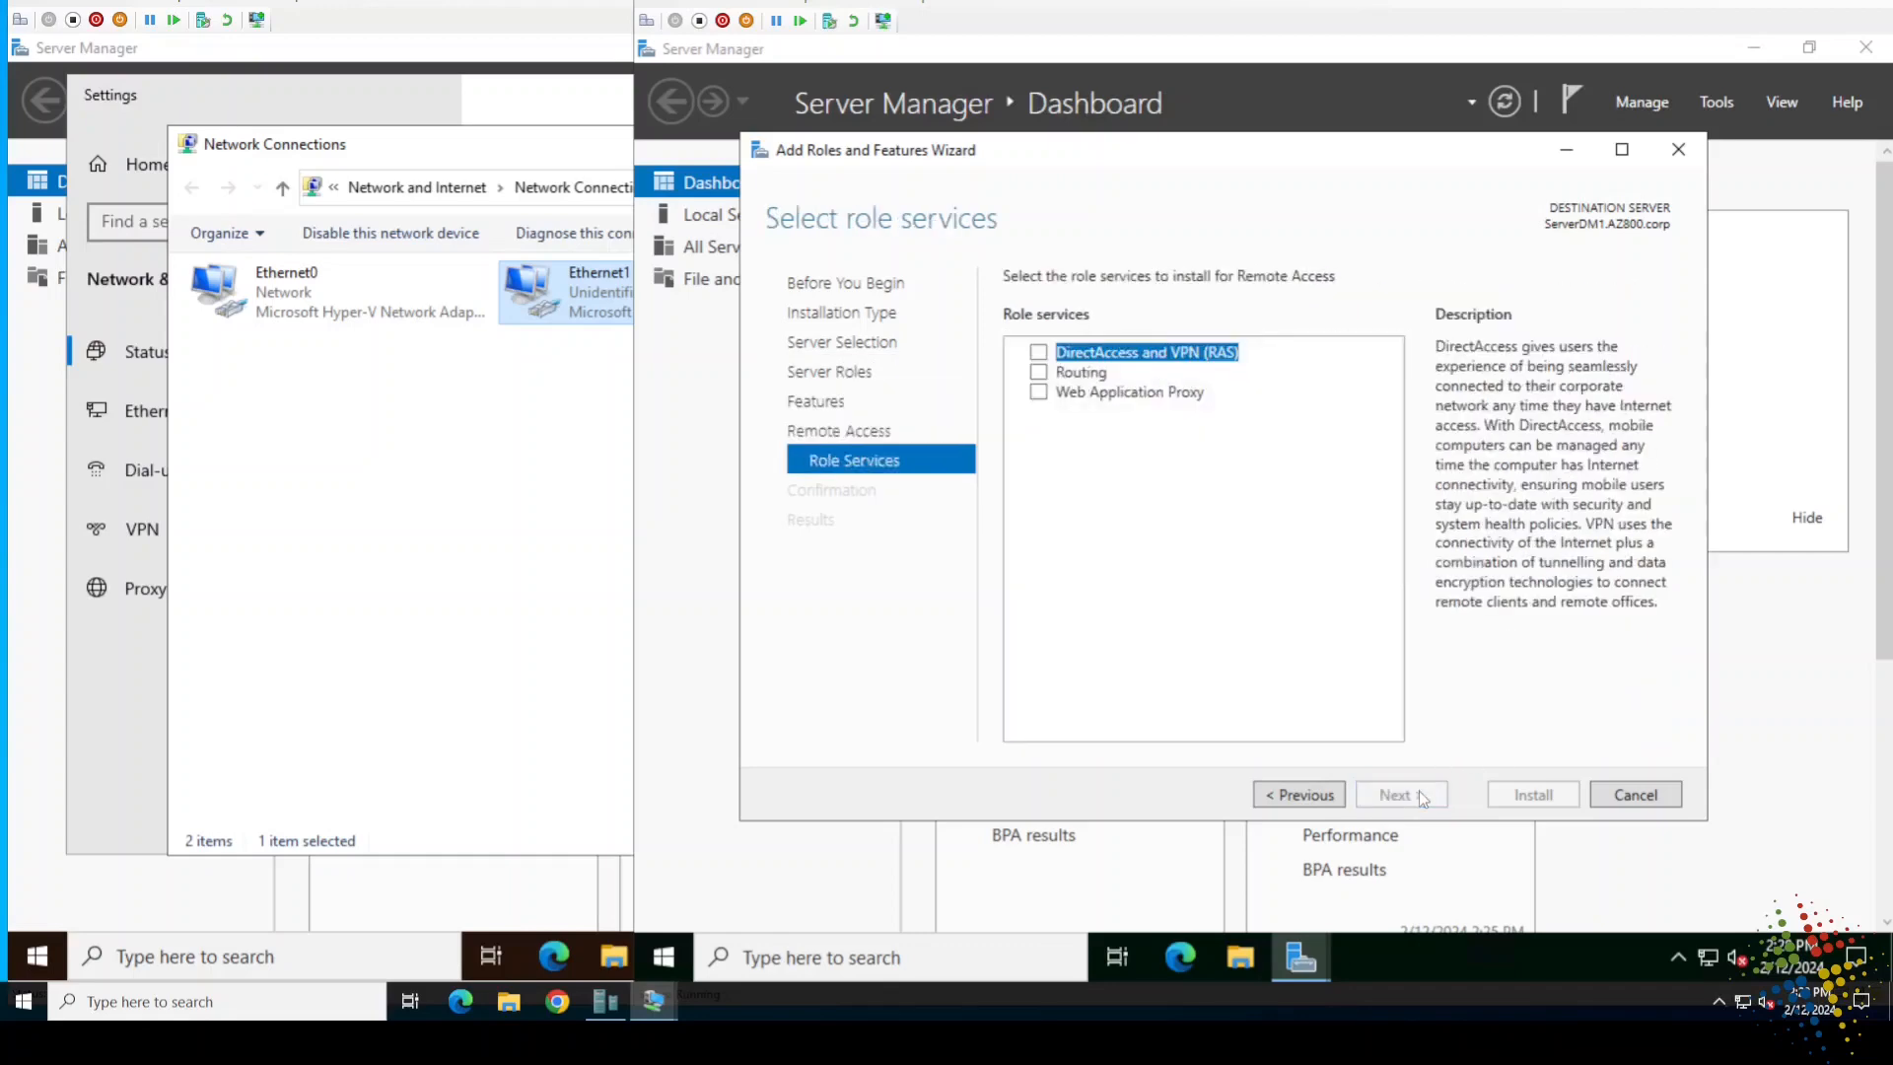
pyautogui.click(1038, 353)
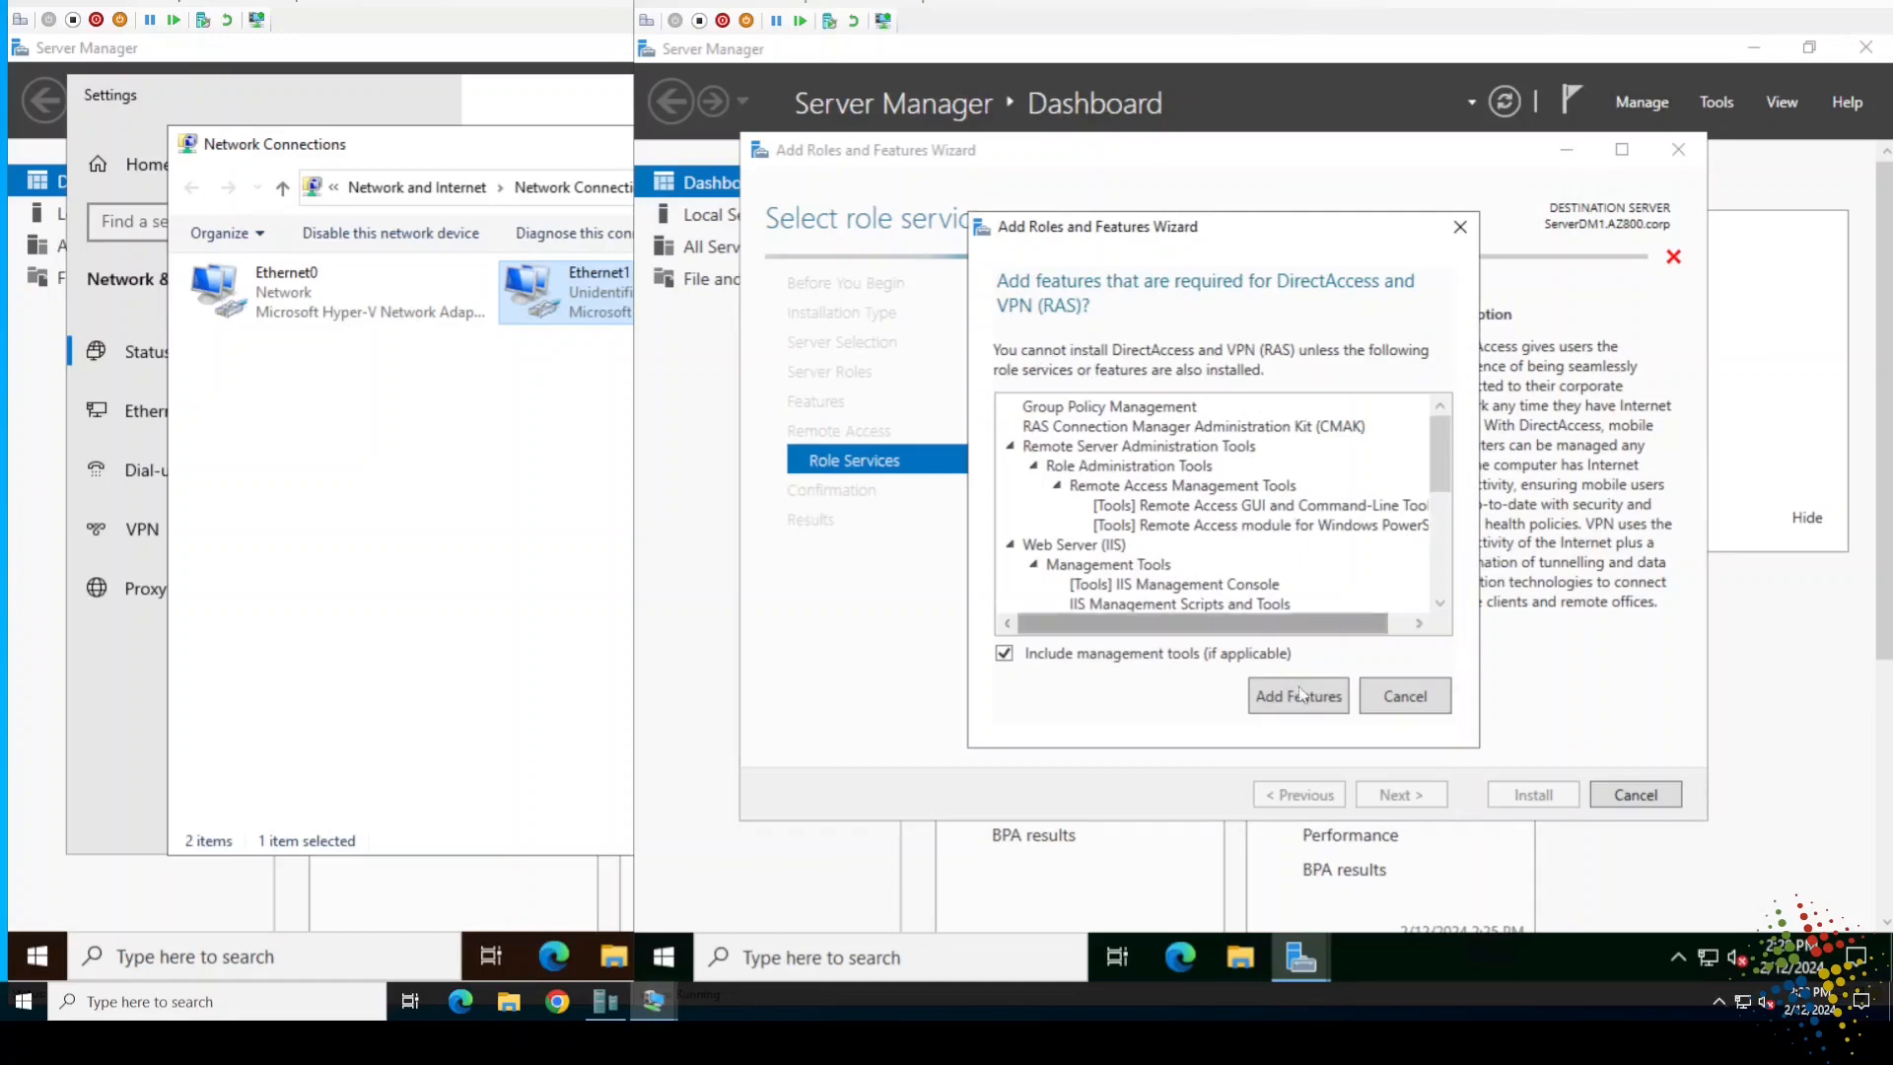
pyautogui.click(1301, 698)
pyautogui.click(1038, 373)
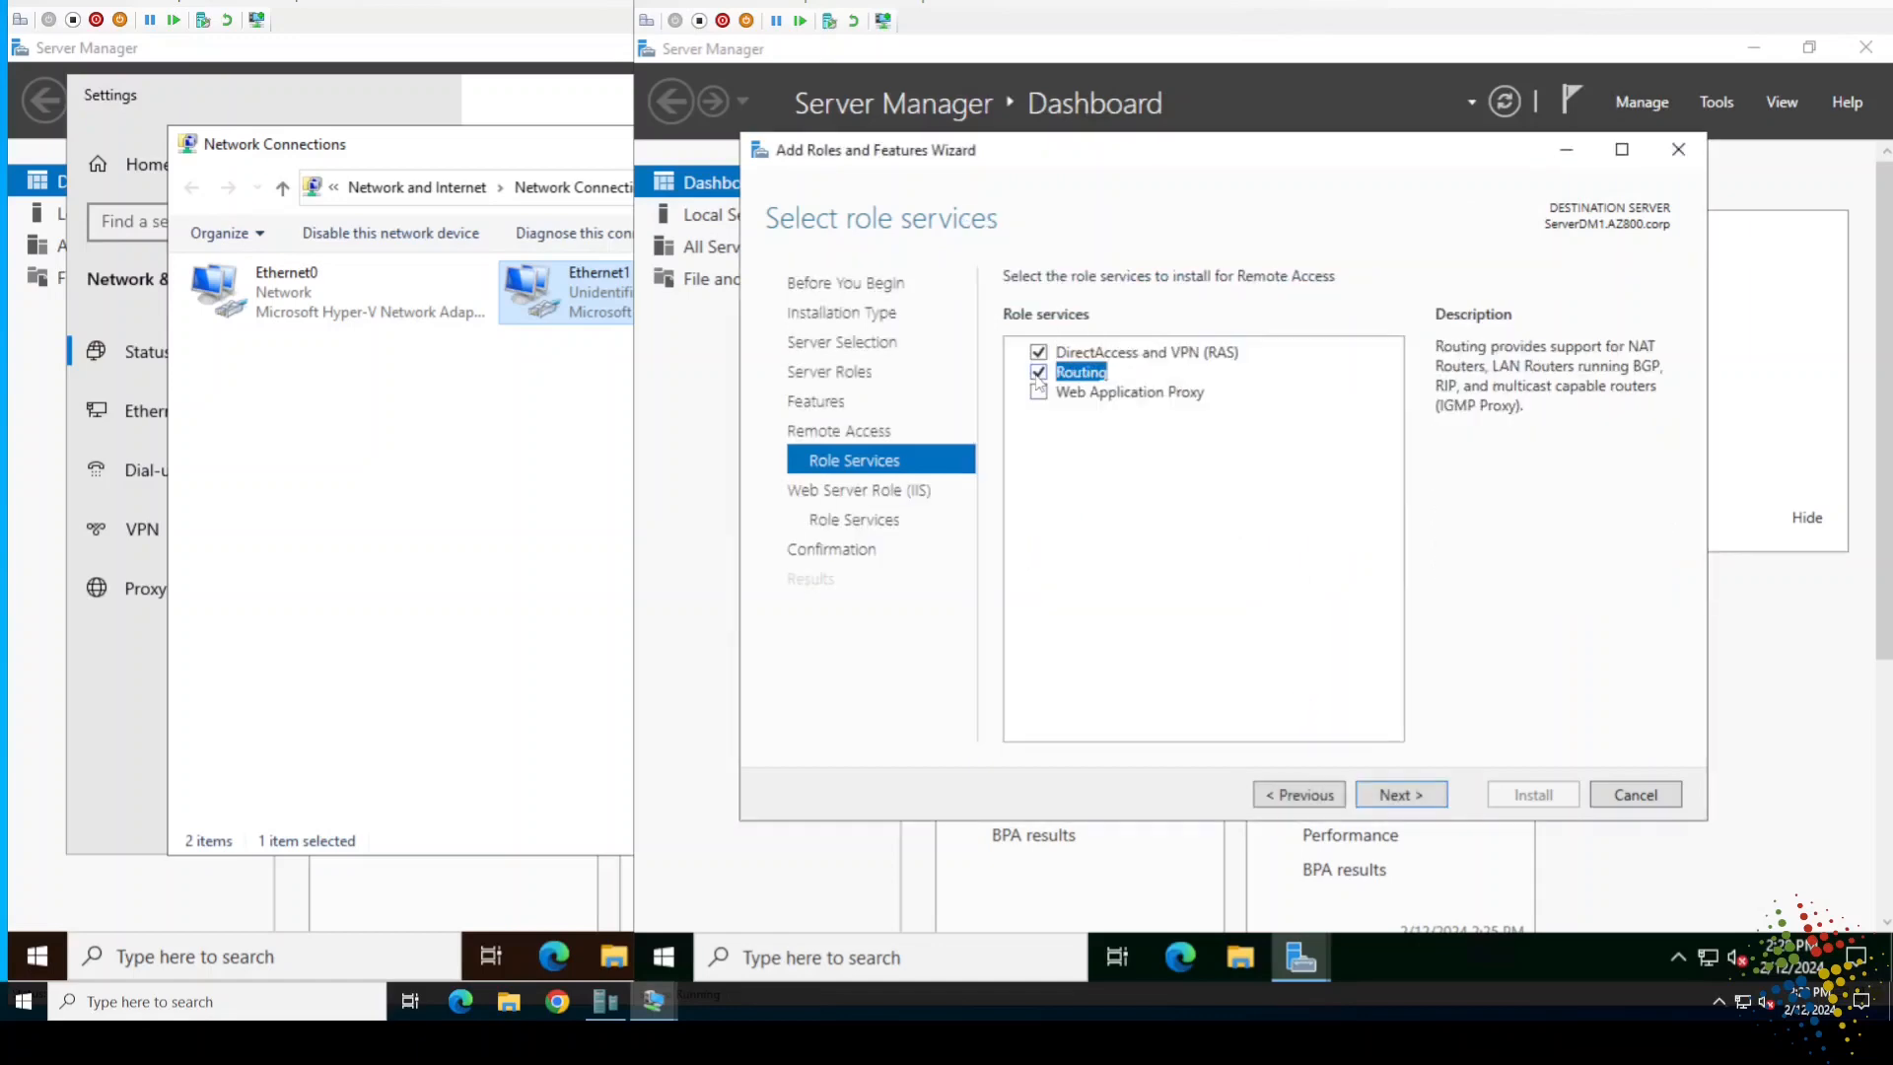
# Step: Accept the default Web Server (IIS) role services, install the selected roles and features, and close the wizard
pyautogui.click(1415, 796)
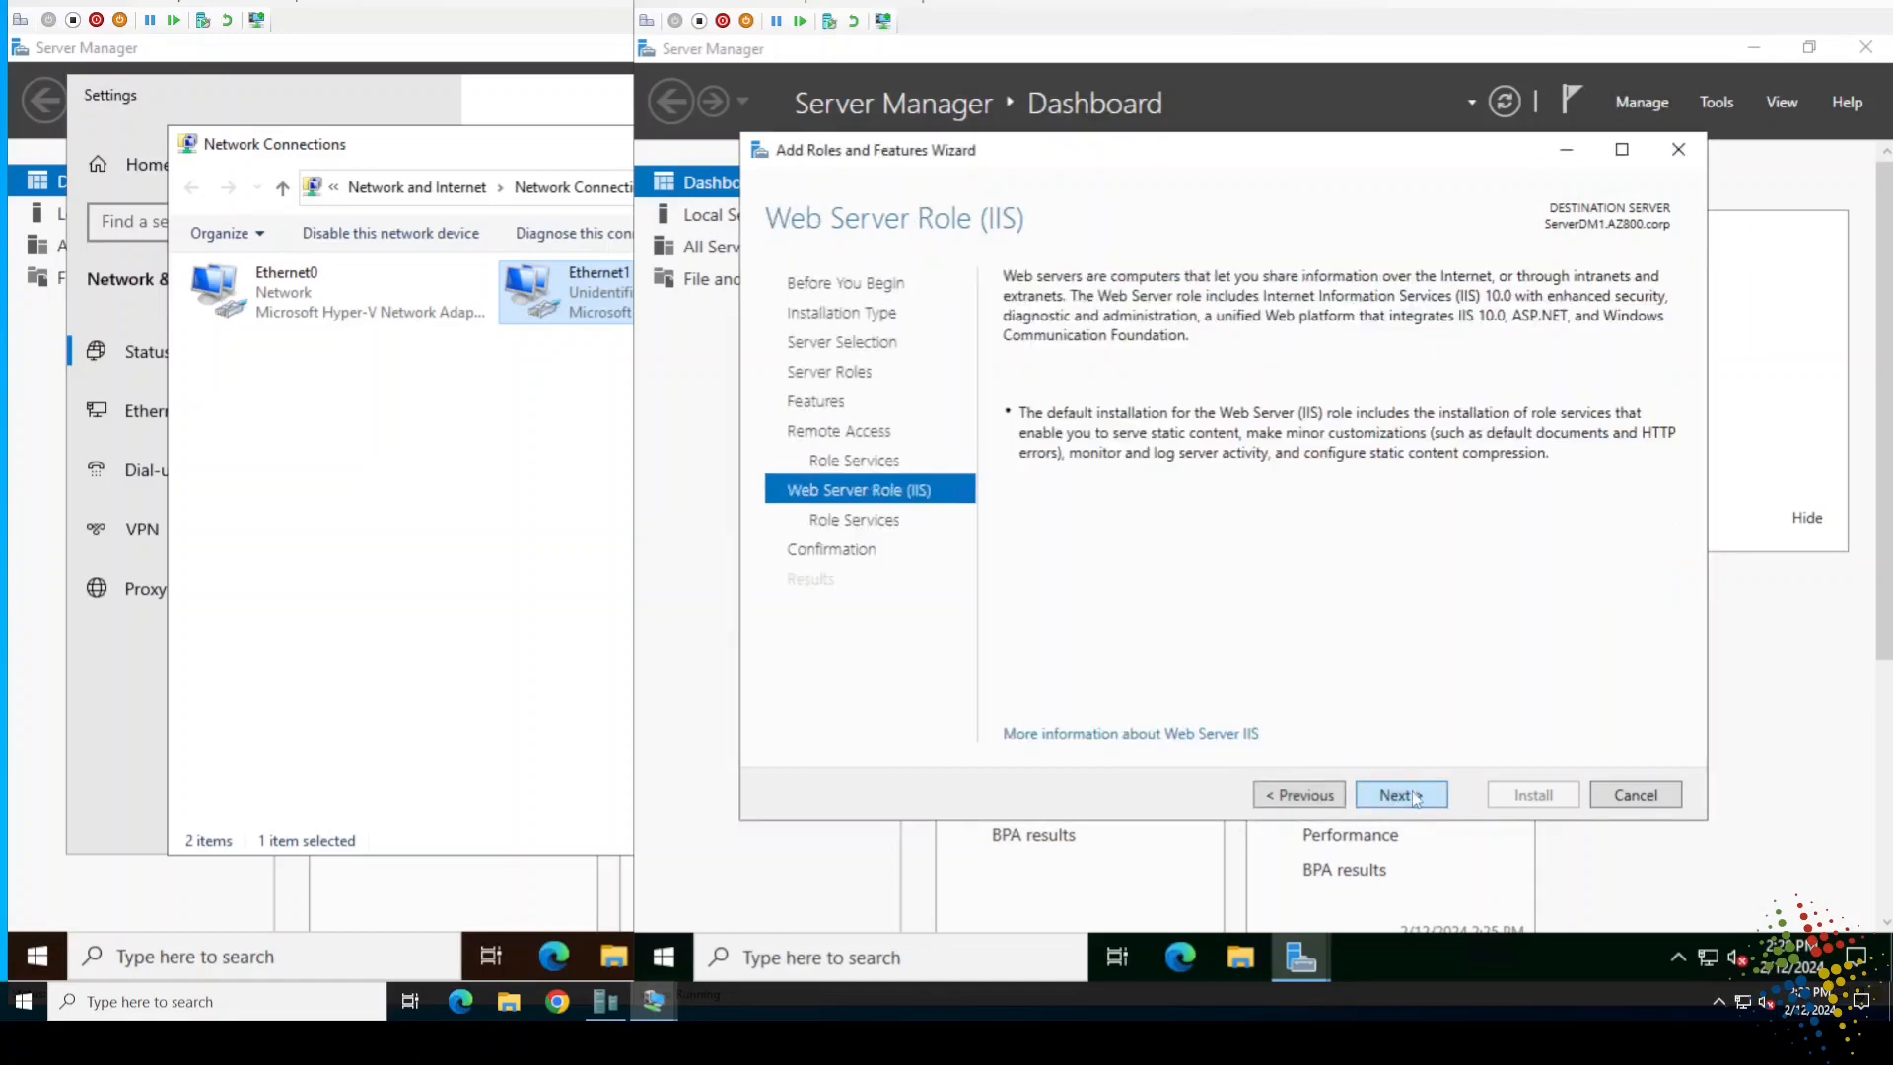
pyautogui.click(1413, 795)
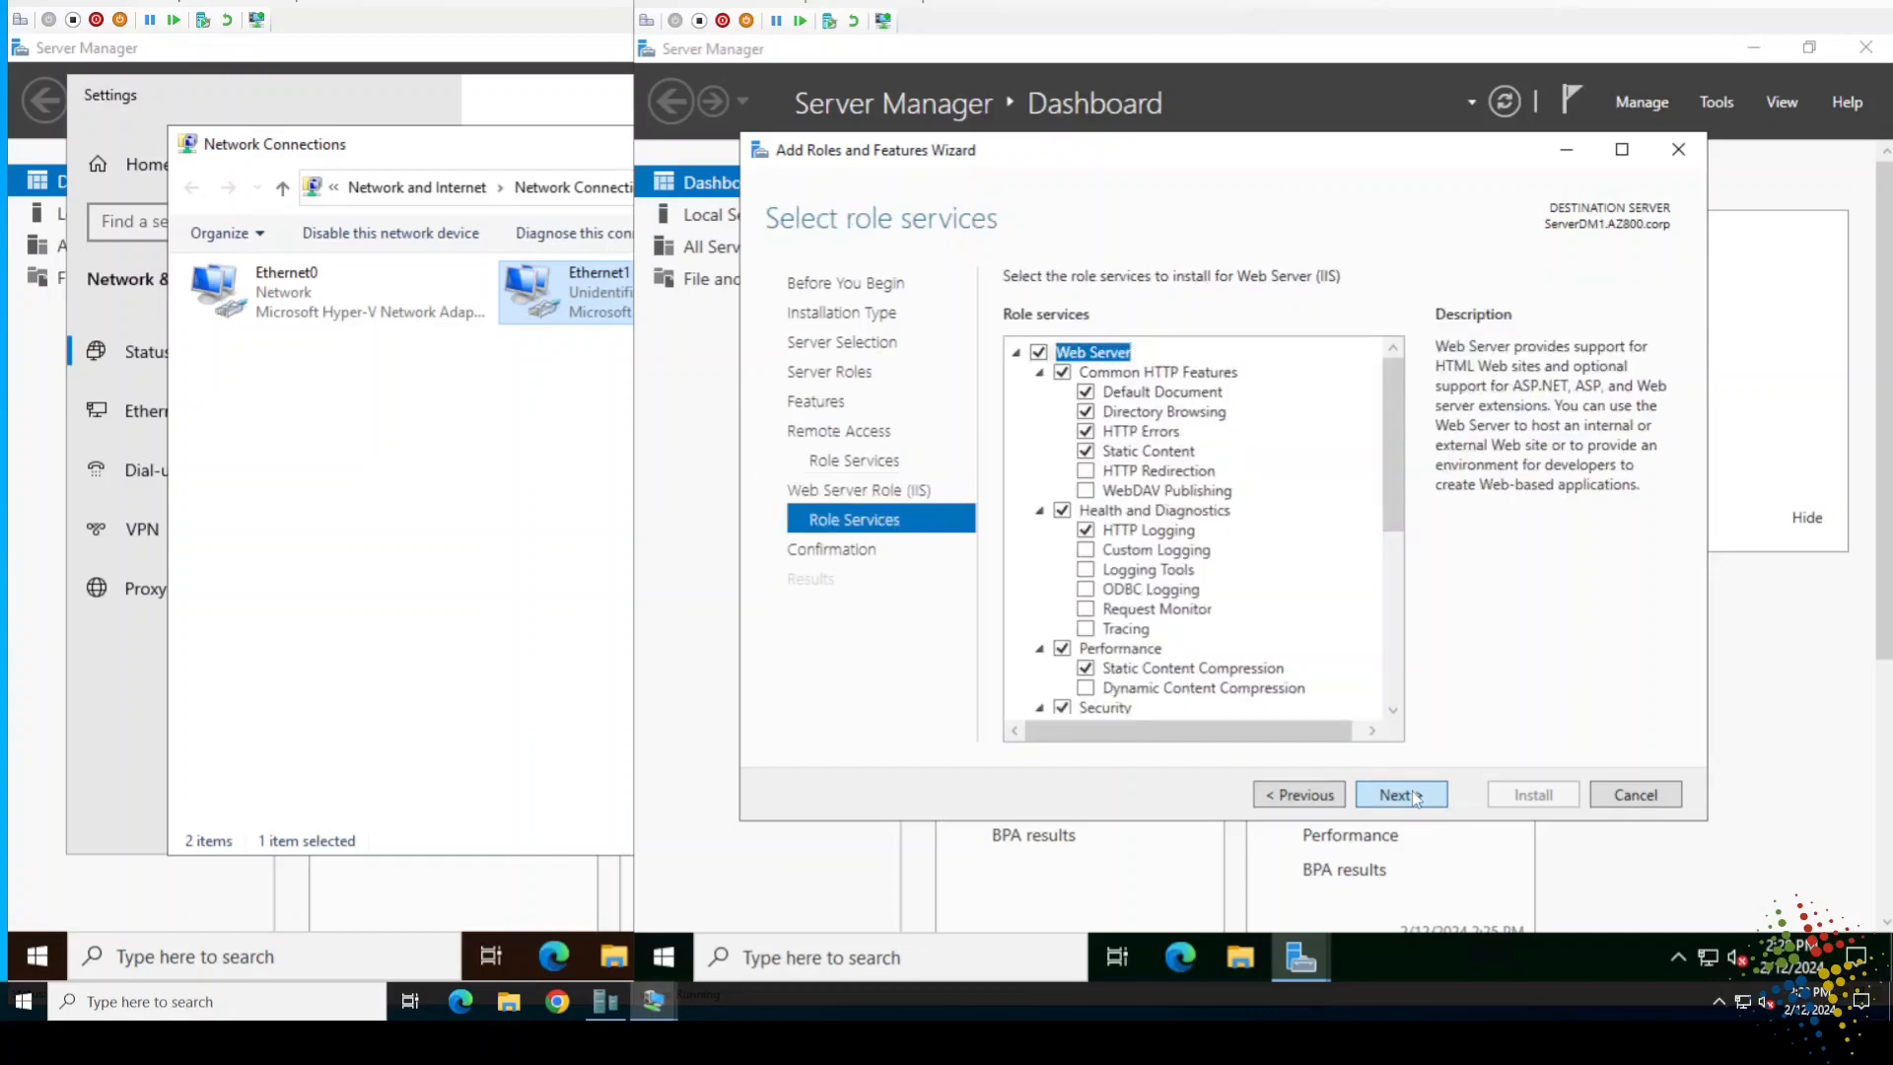
pyautogui.click(1413, 796)
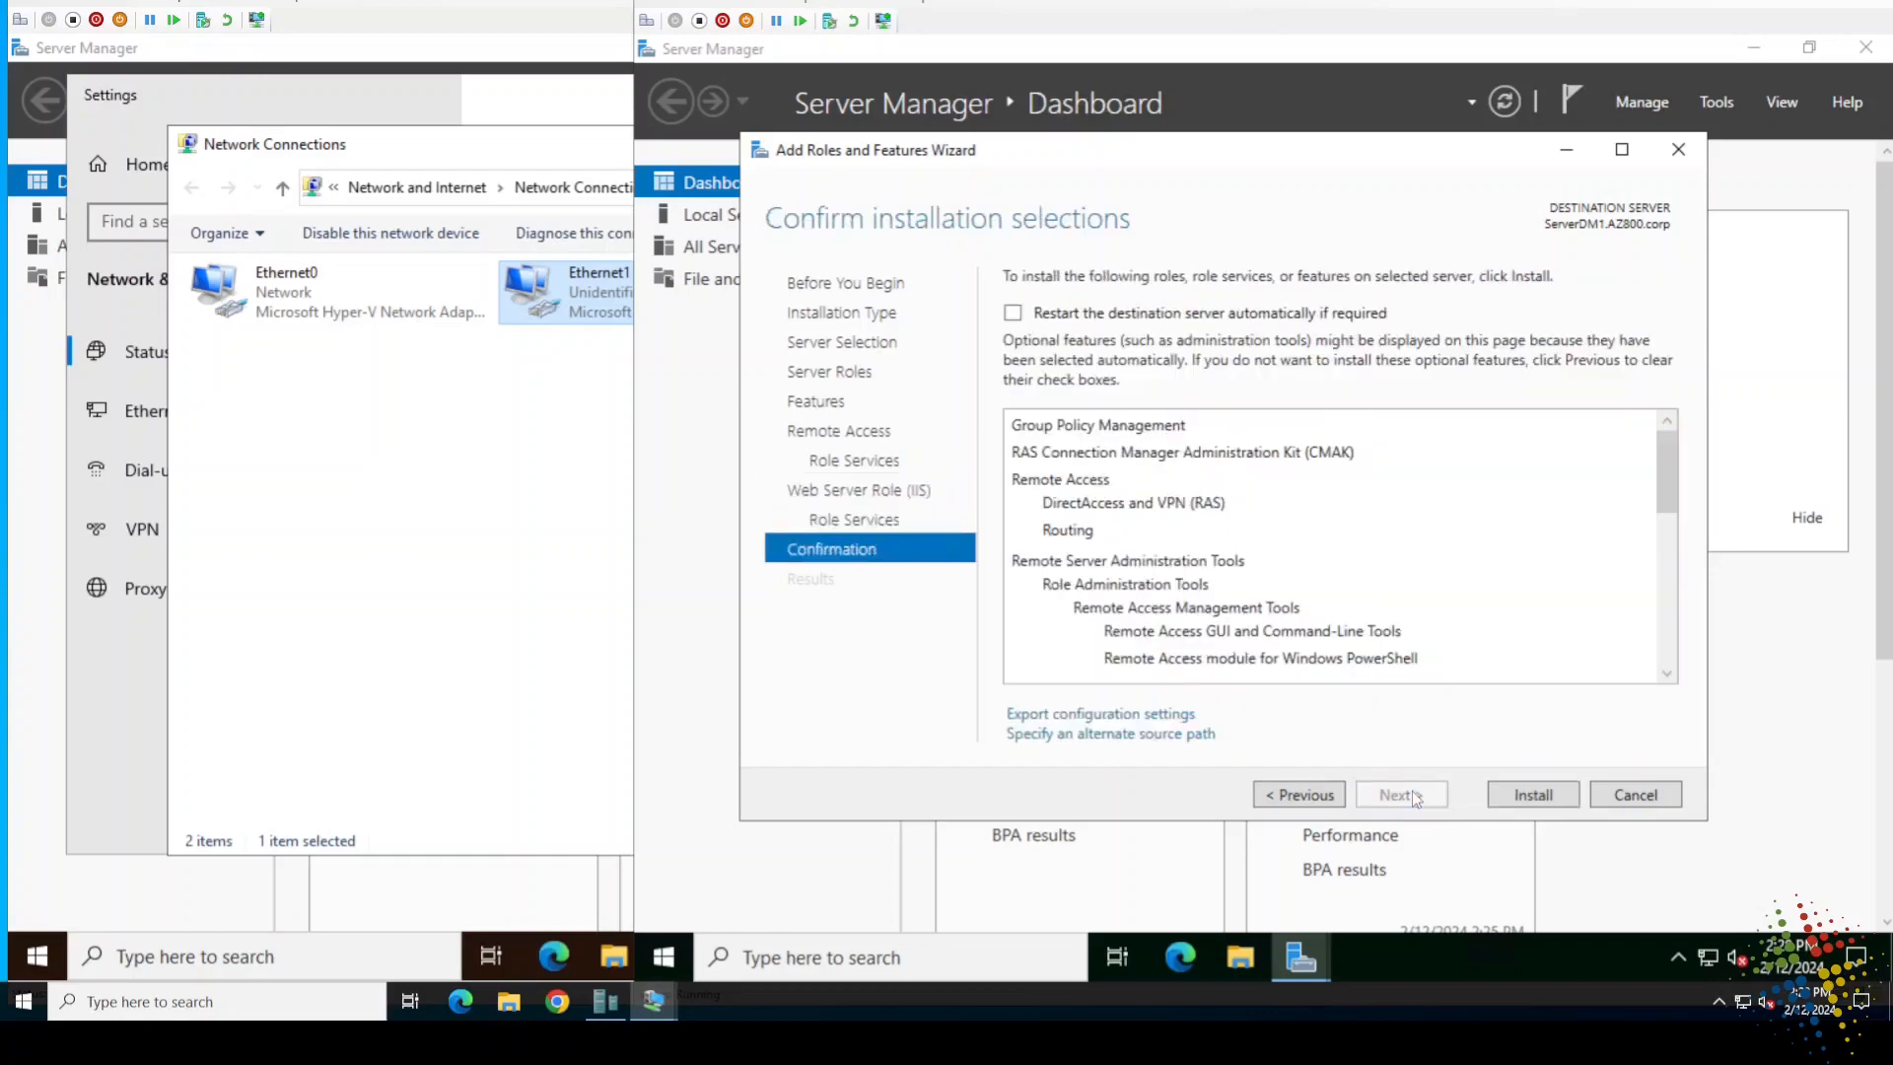
pyautogui.click(1519, 795)
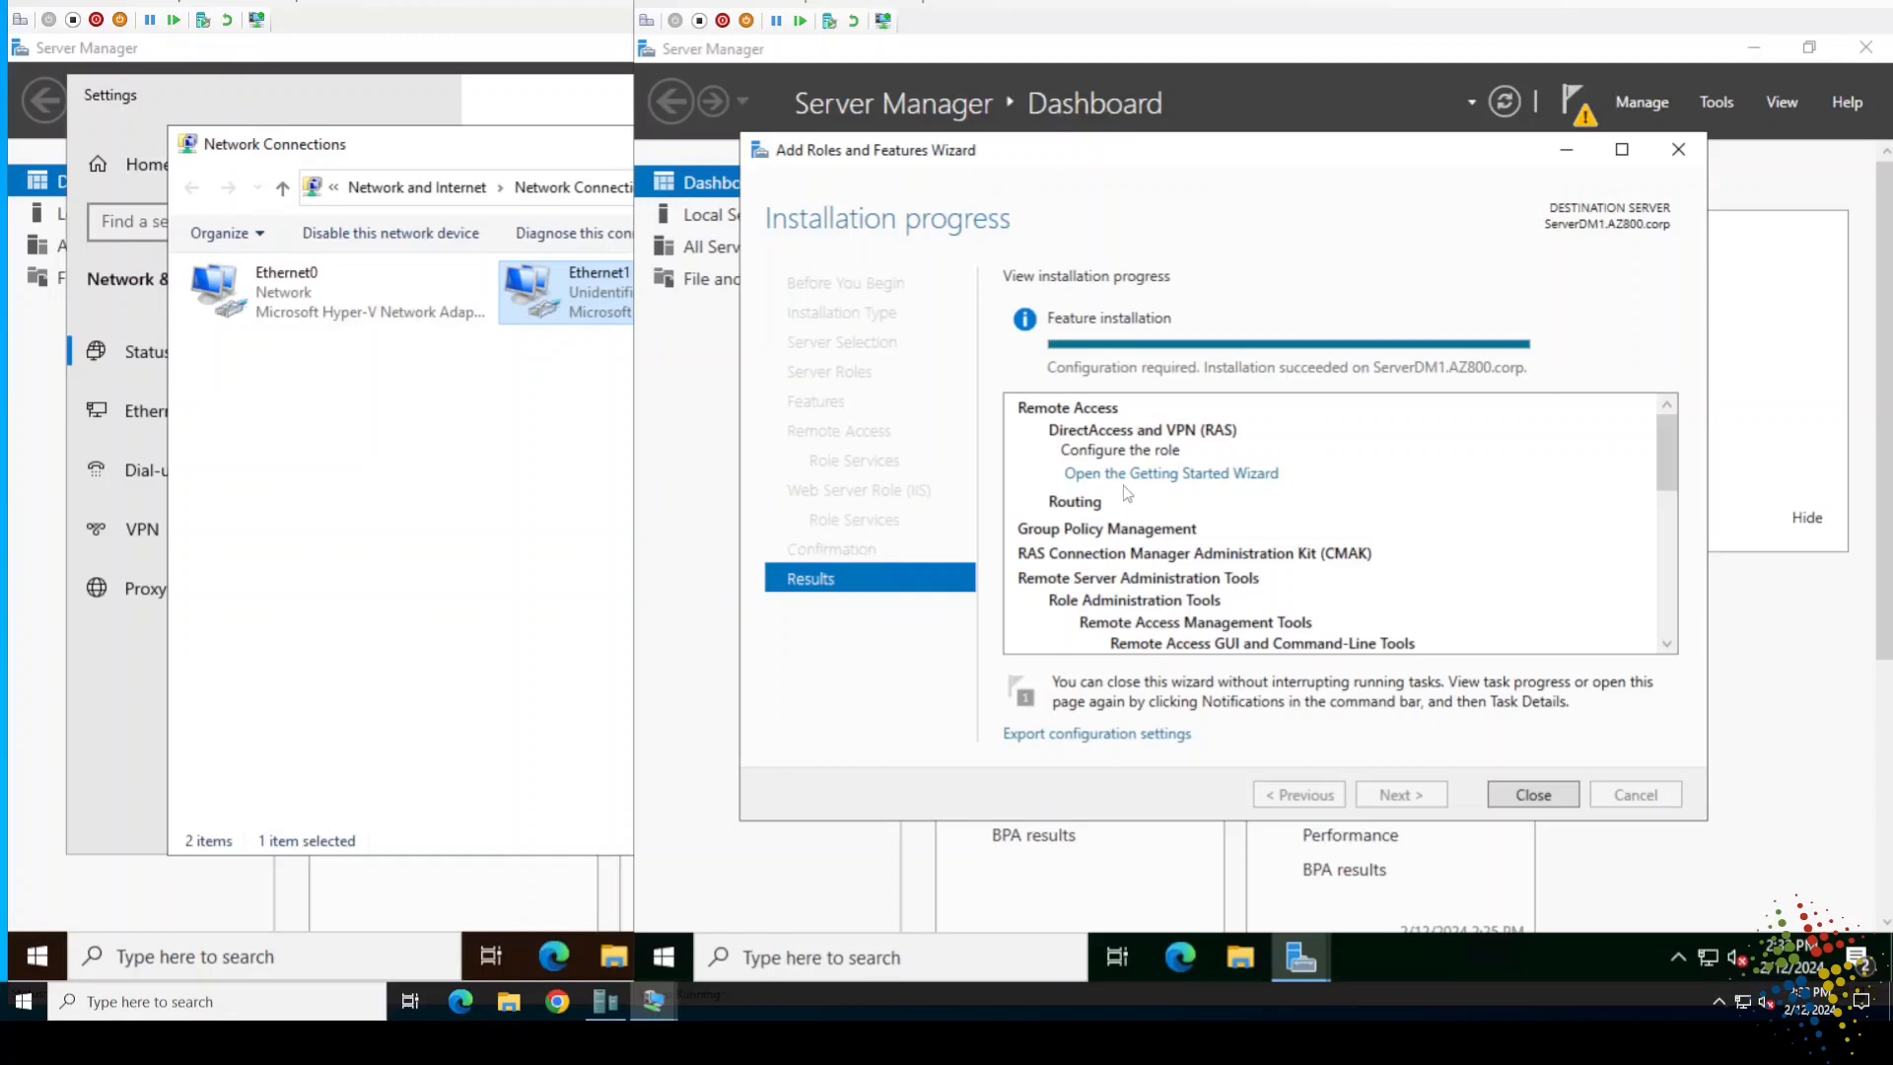
pyautogui.click(1533, 794)
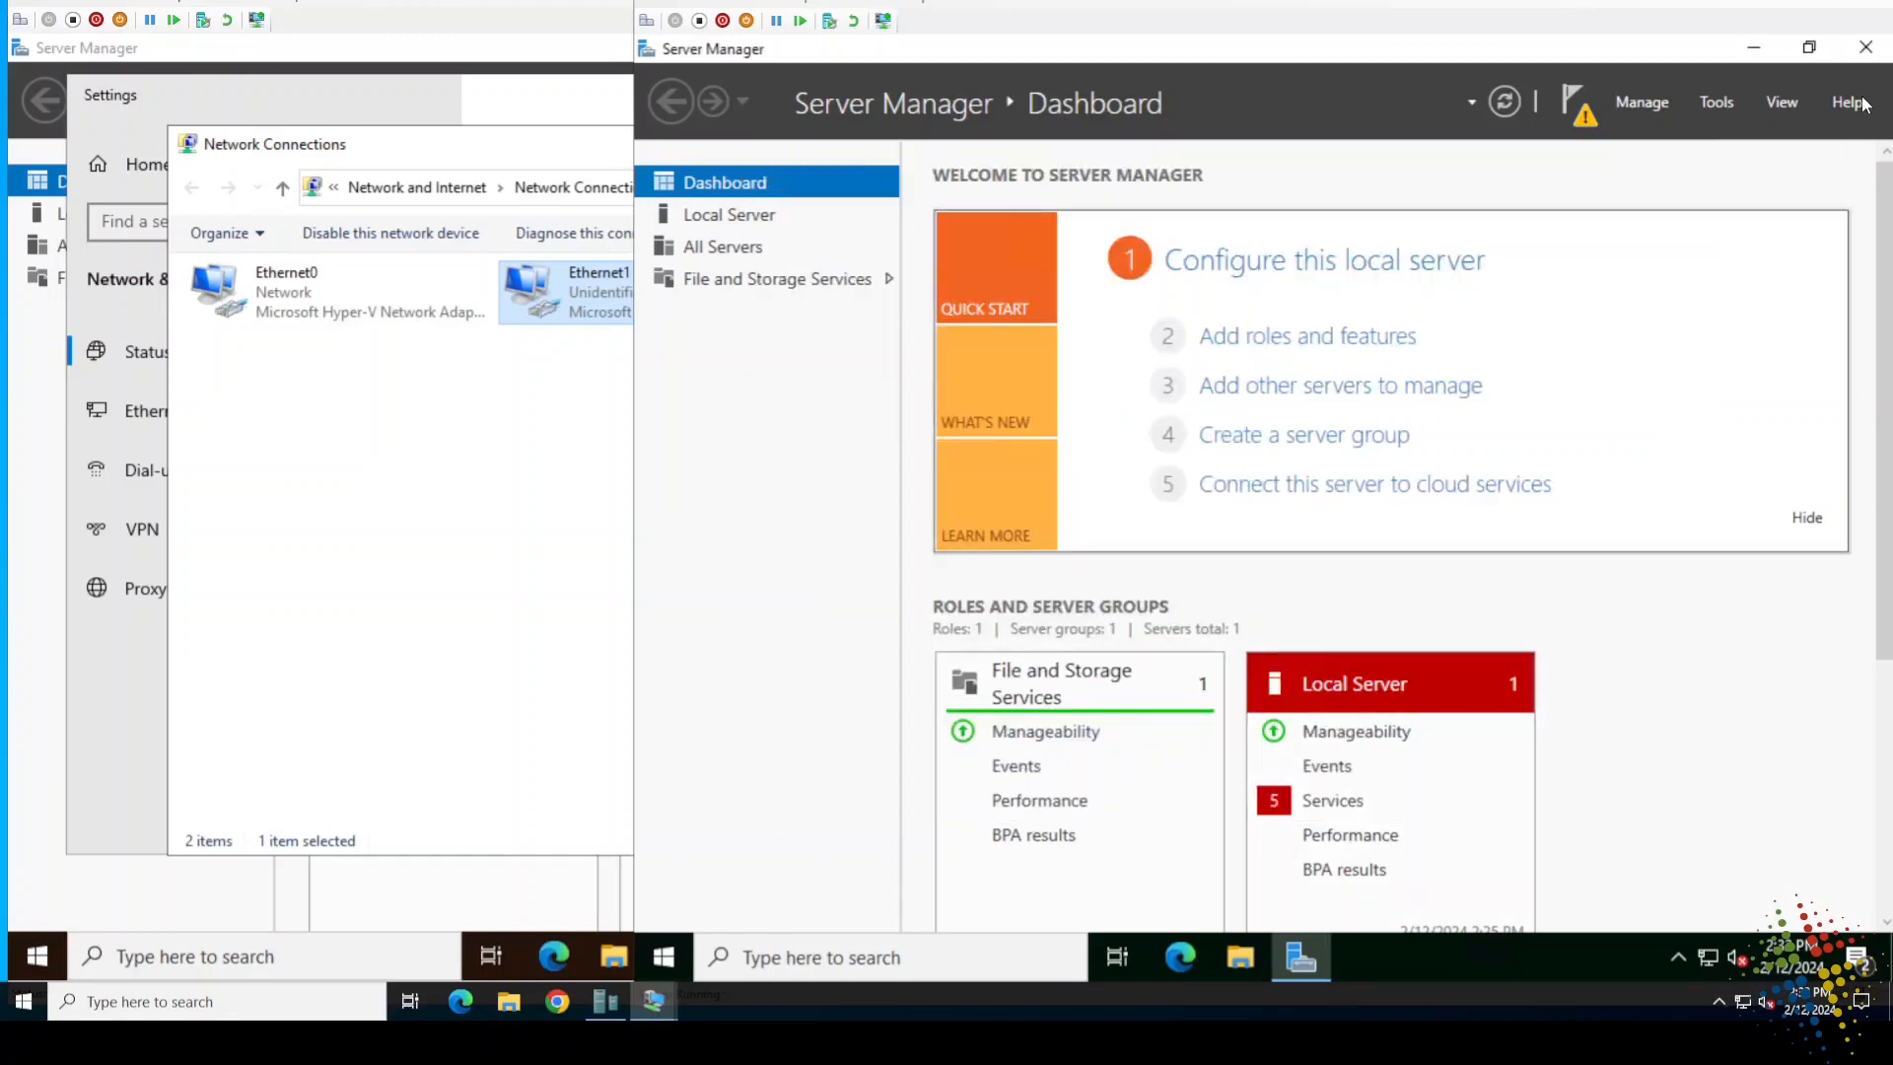
# Step: Open Routing and Remote Access and start configuring and enabling it for the local server SERVERDM1
pyautogui.click(1716, 105)
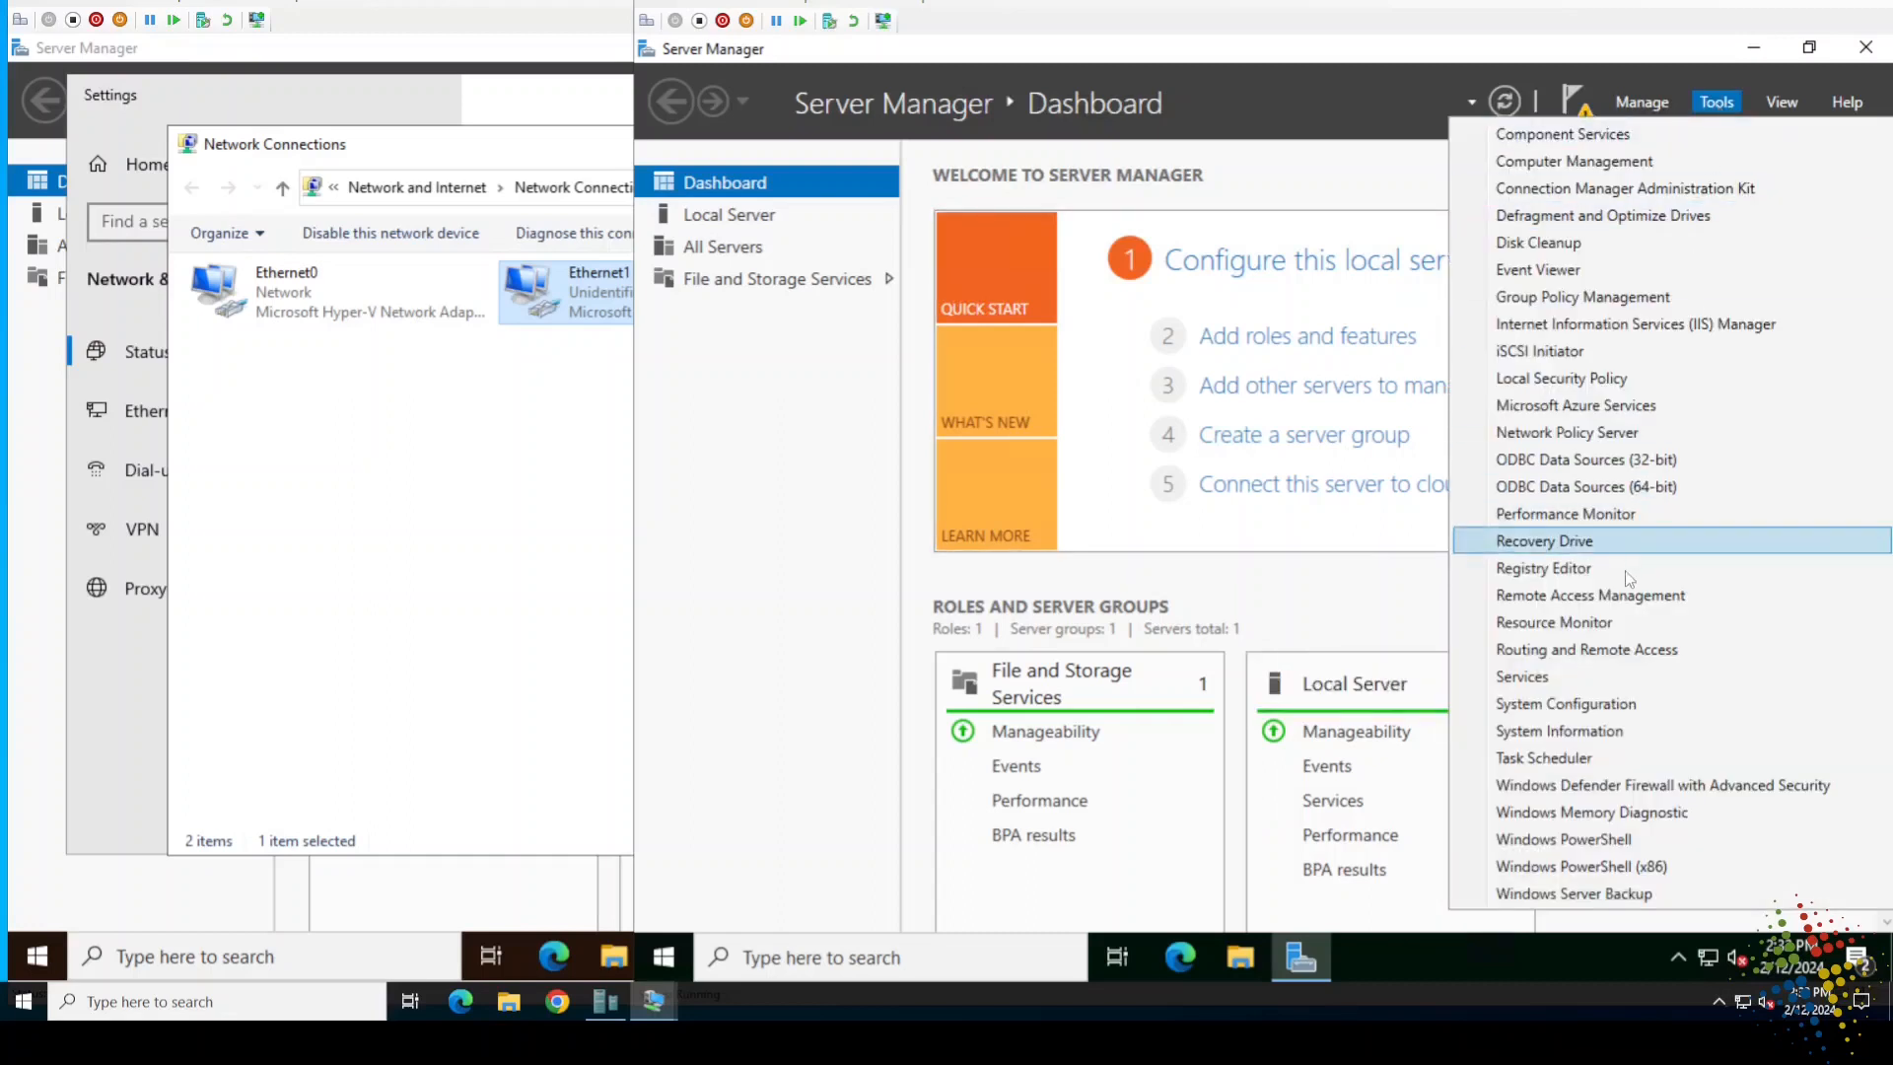
pyautogui.click(1644, 651)
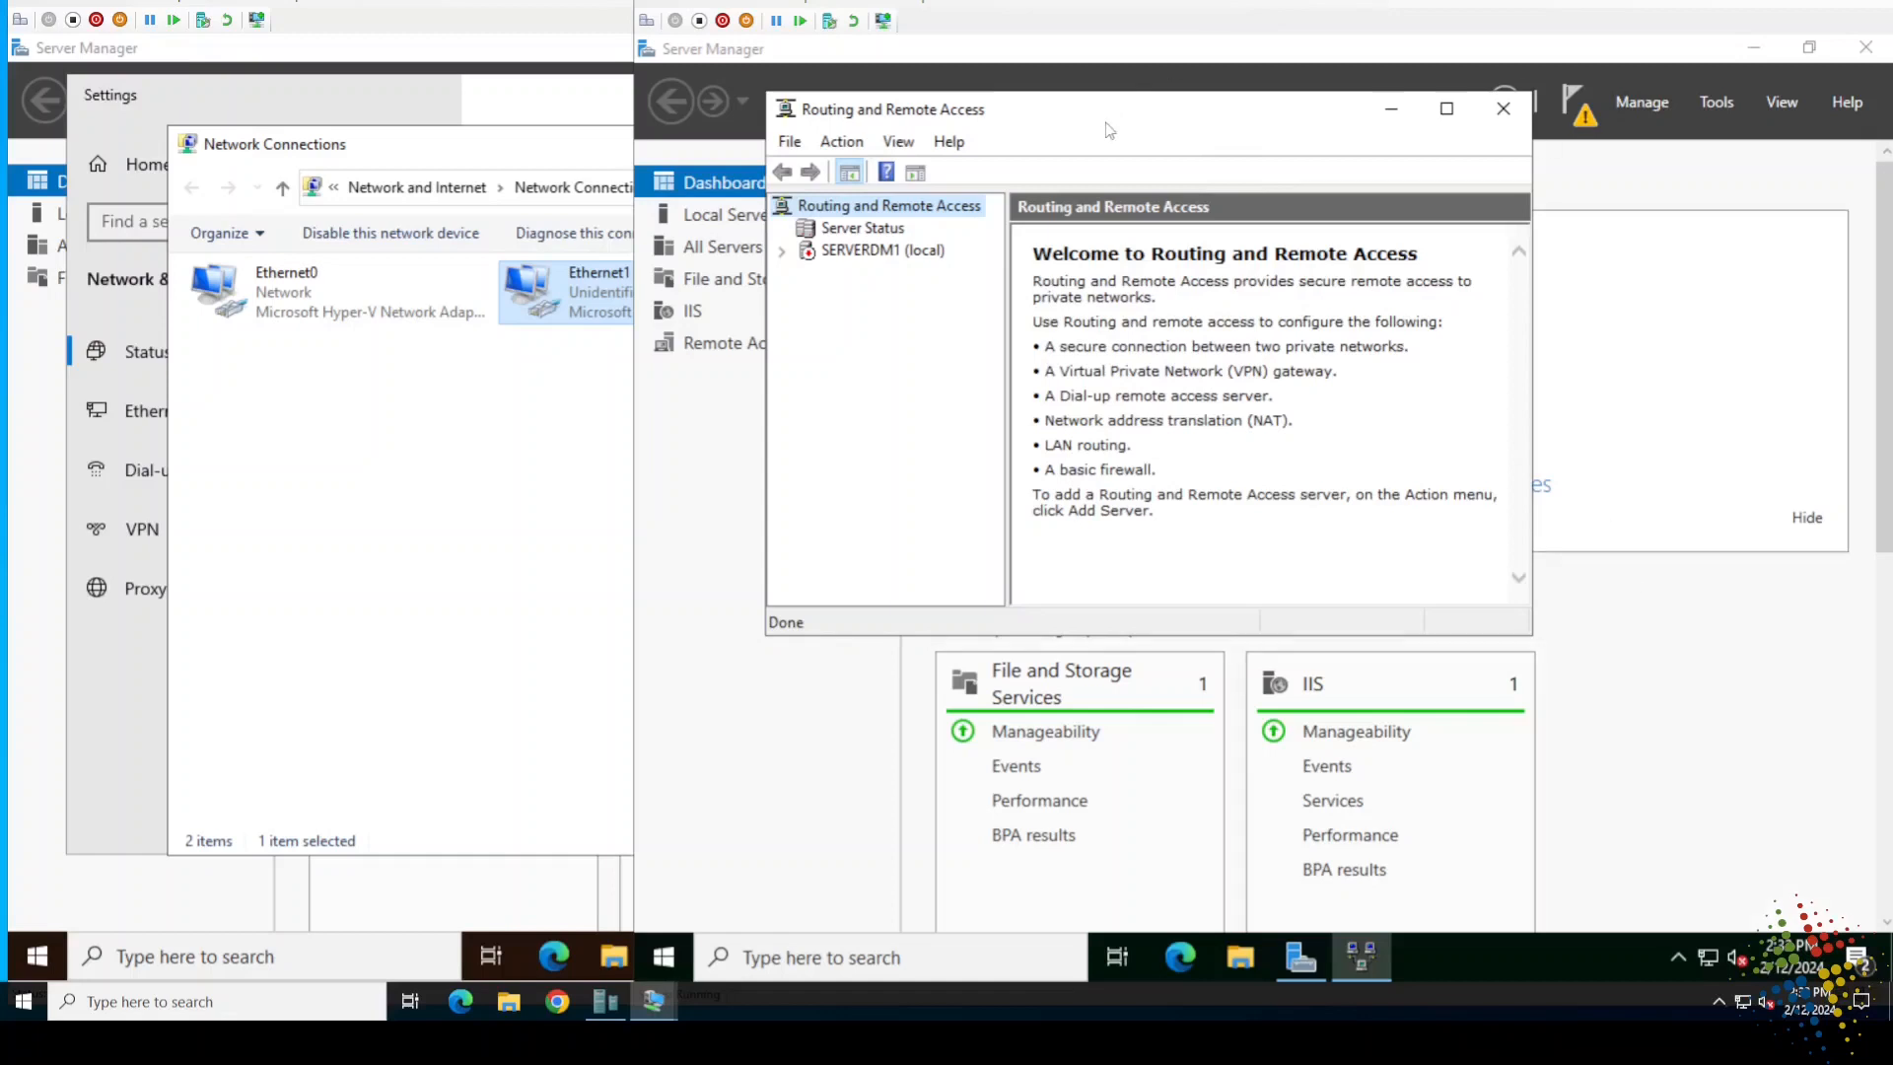
pyautogui.rightClick(875, 252)
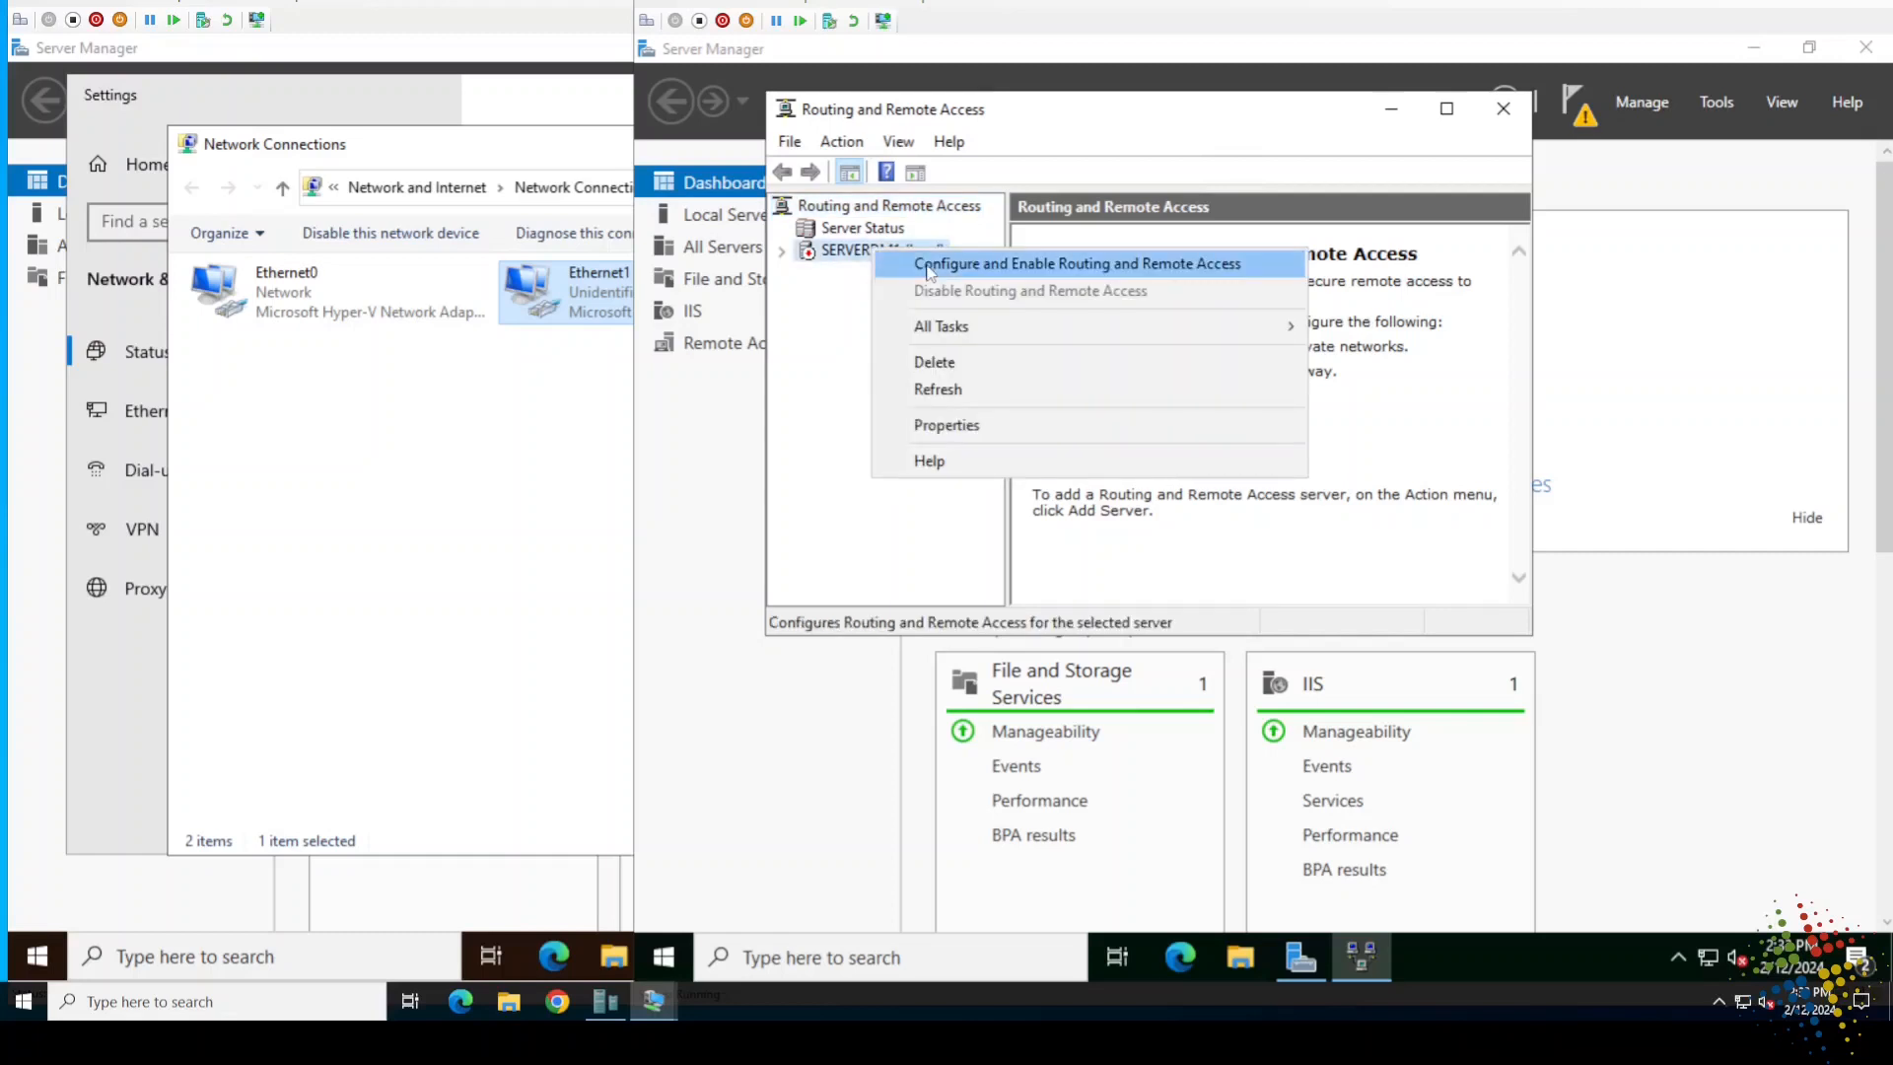
pyautogui.click(927, 266)
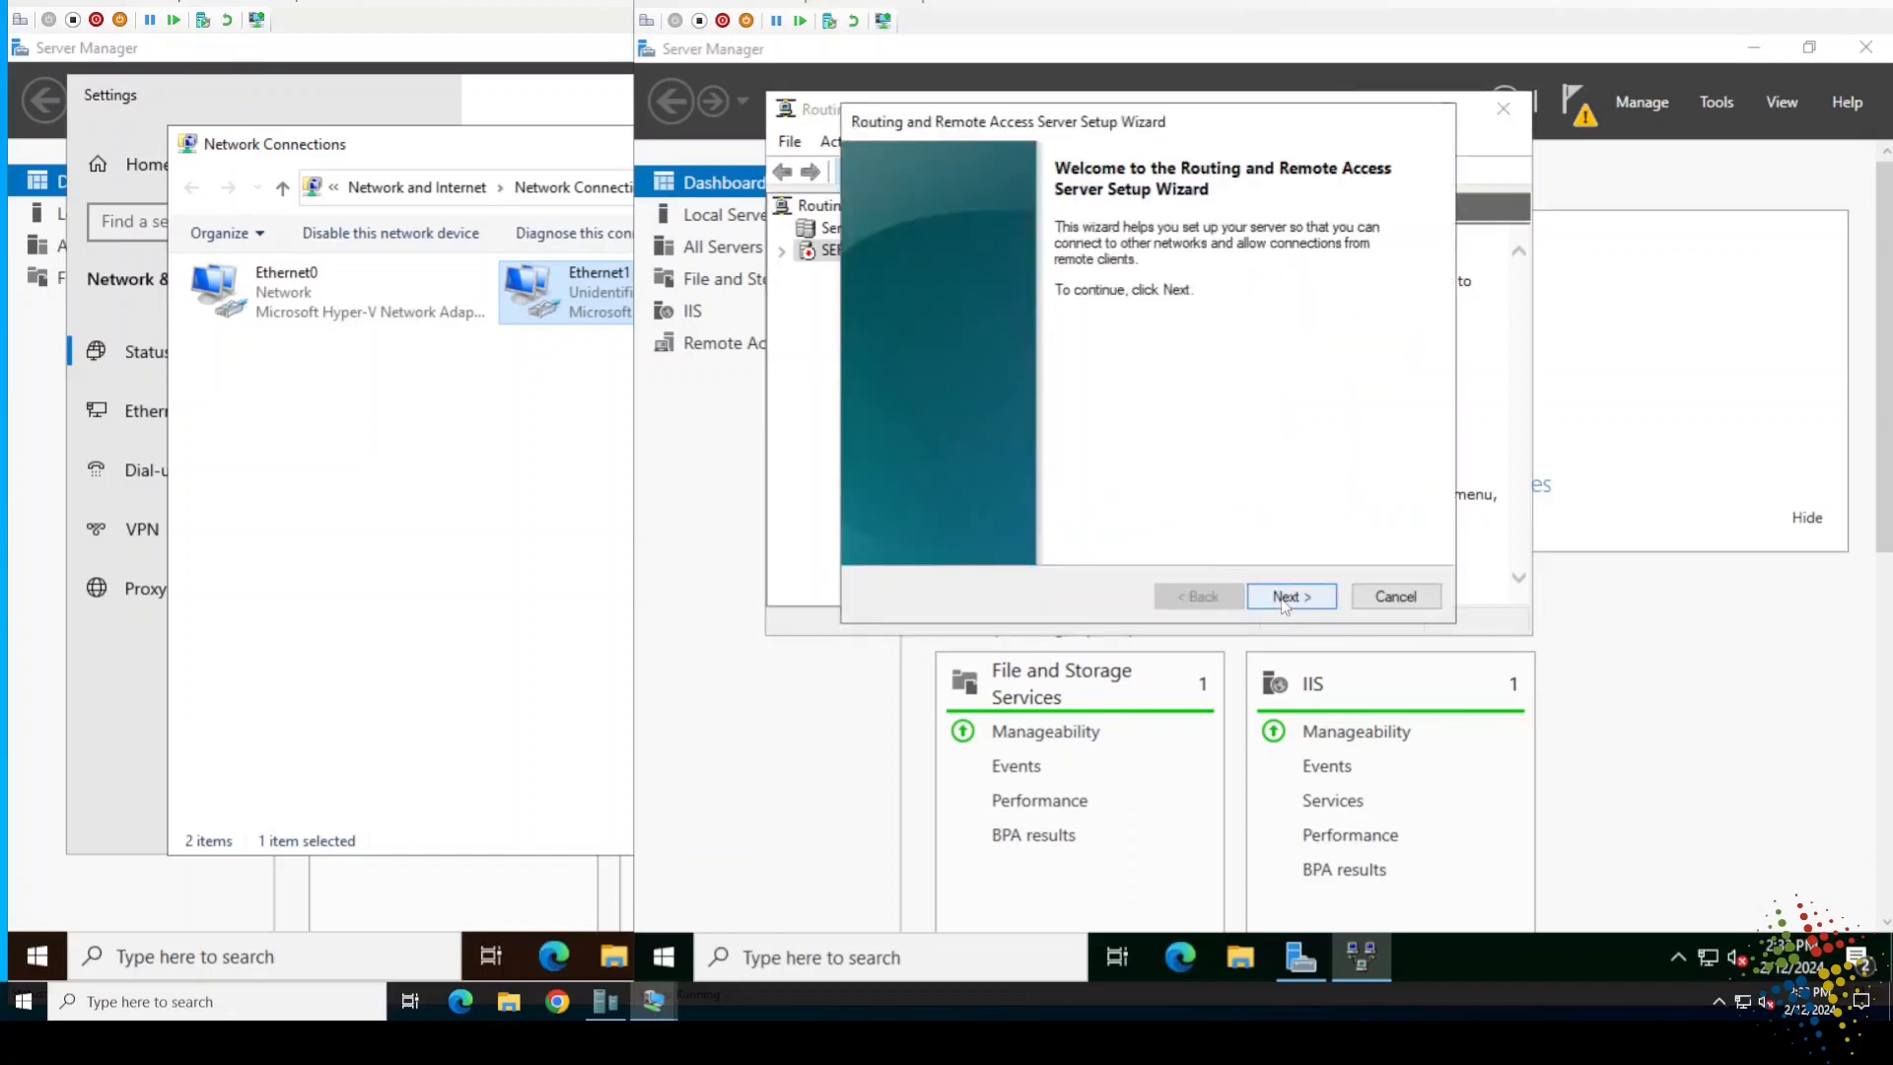
# Step: Set up Remote access (dial-up or VPN) with VPN only, using Ethernet1 as the Internet interface with static packet filters enabled
pyautogui.click(1284, 598)
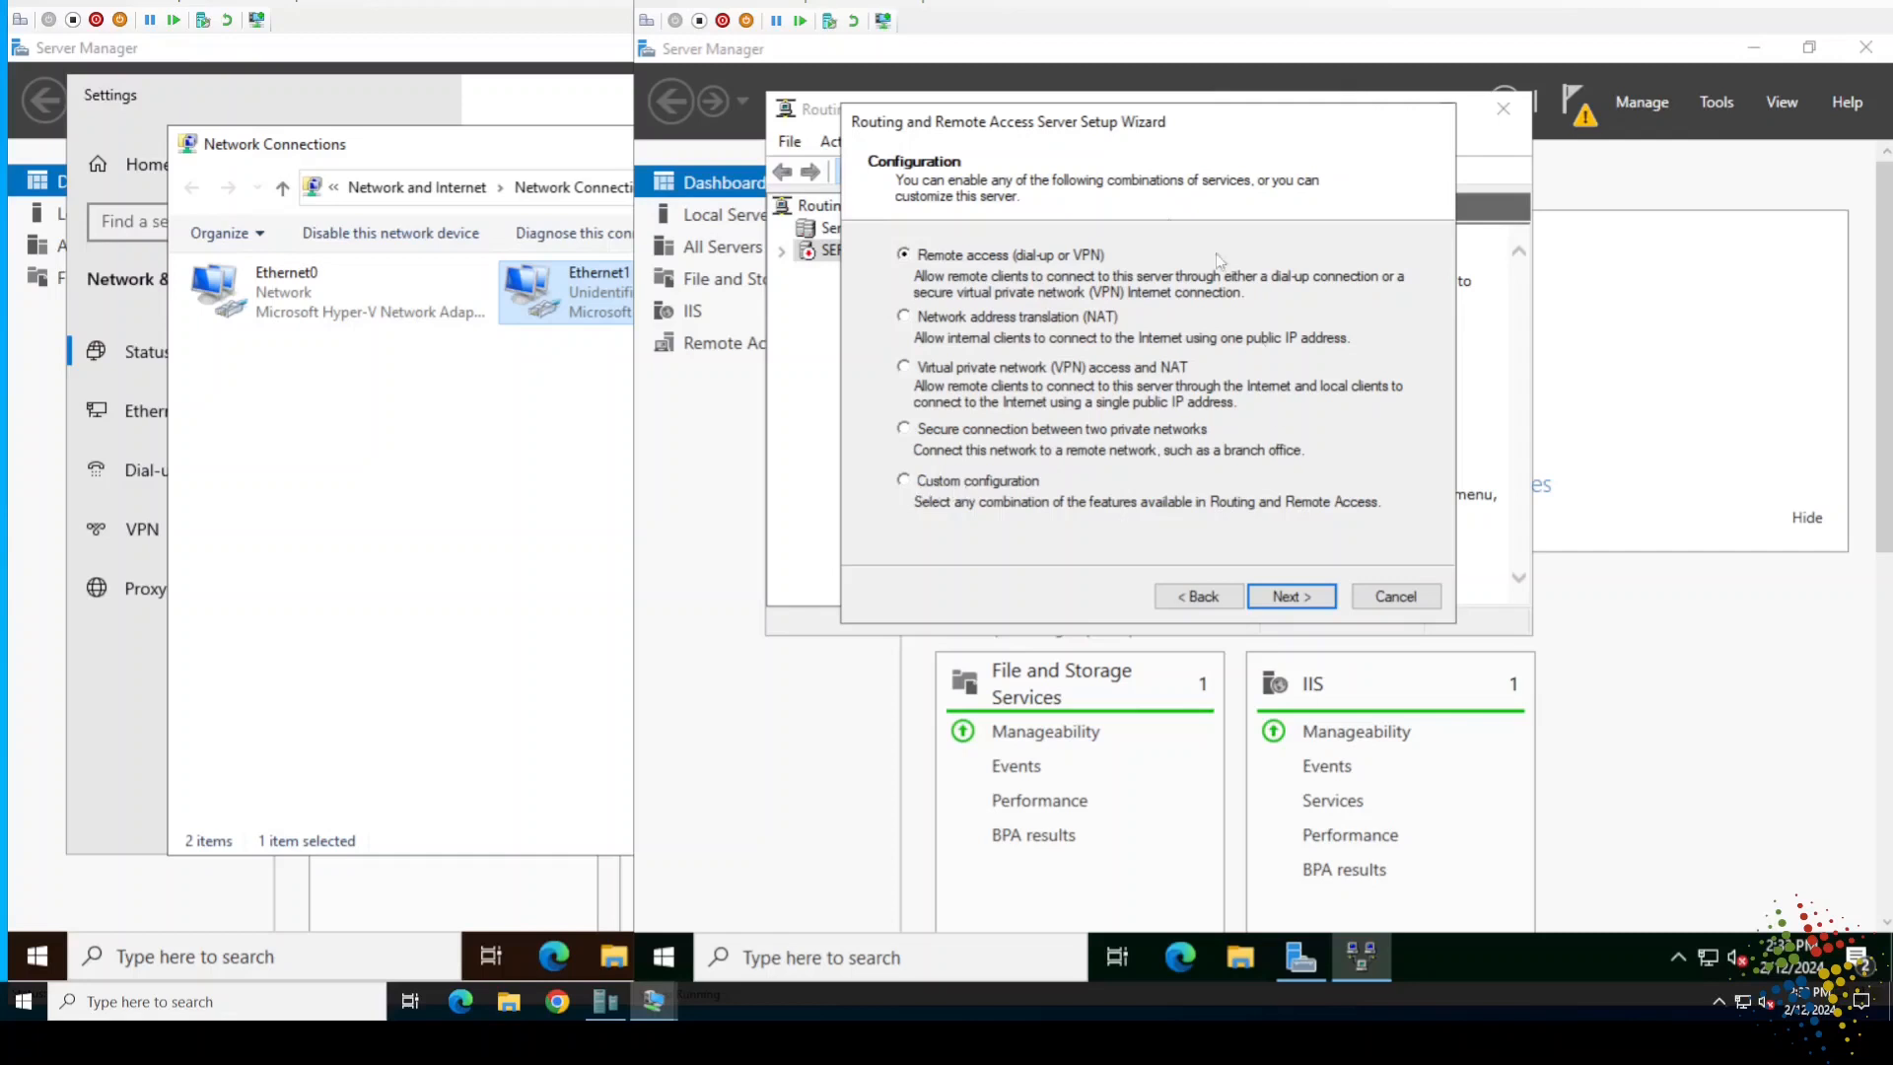
pyautogui.click(1272, 596)
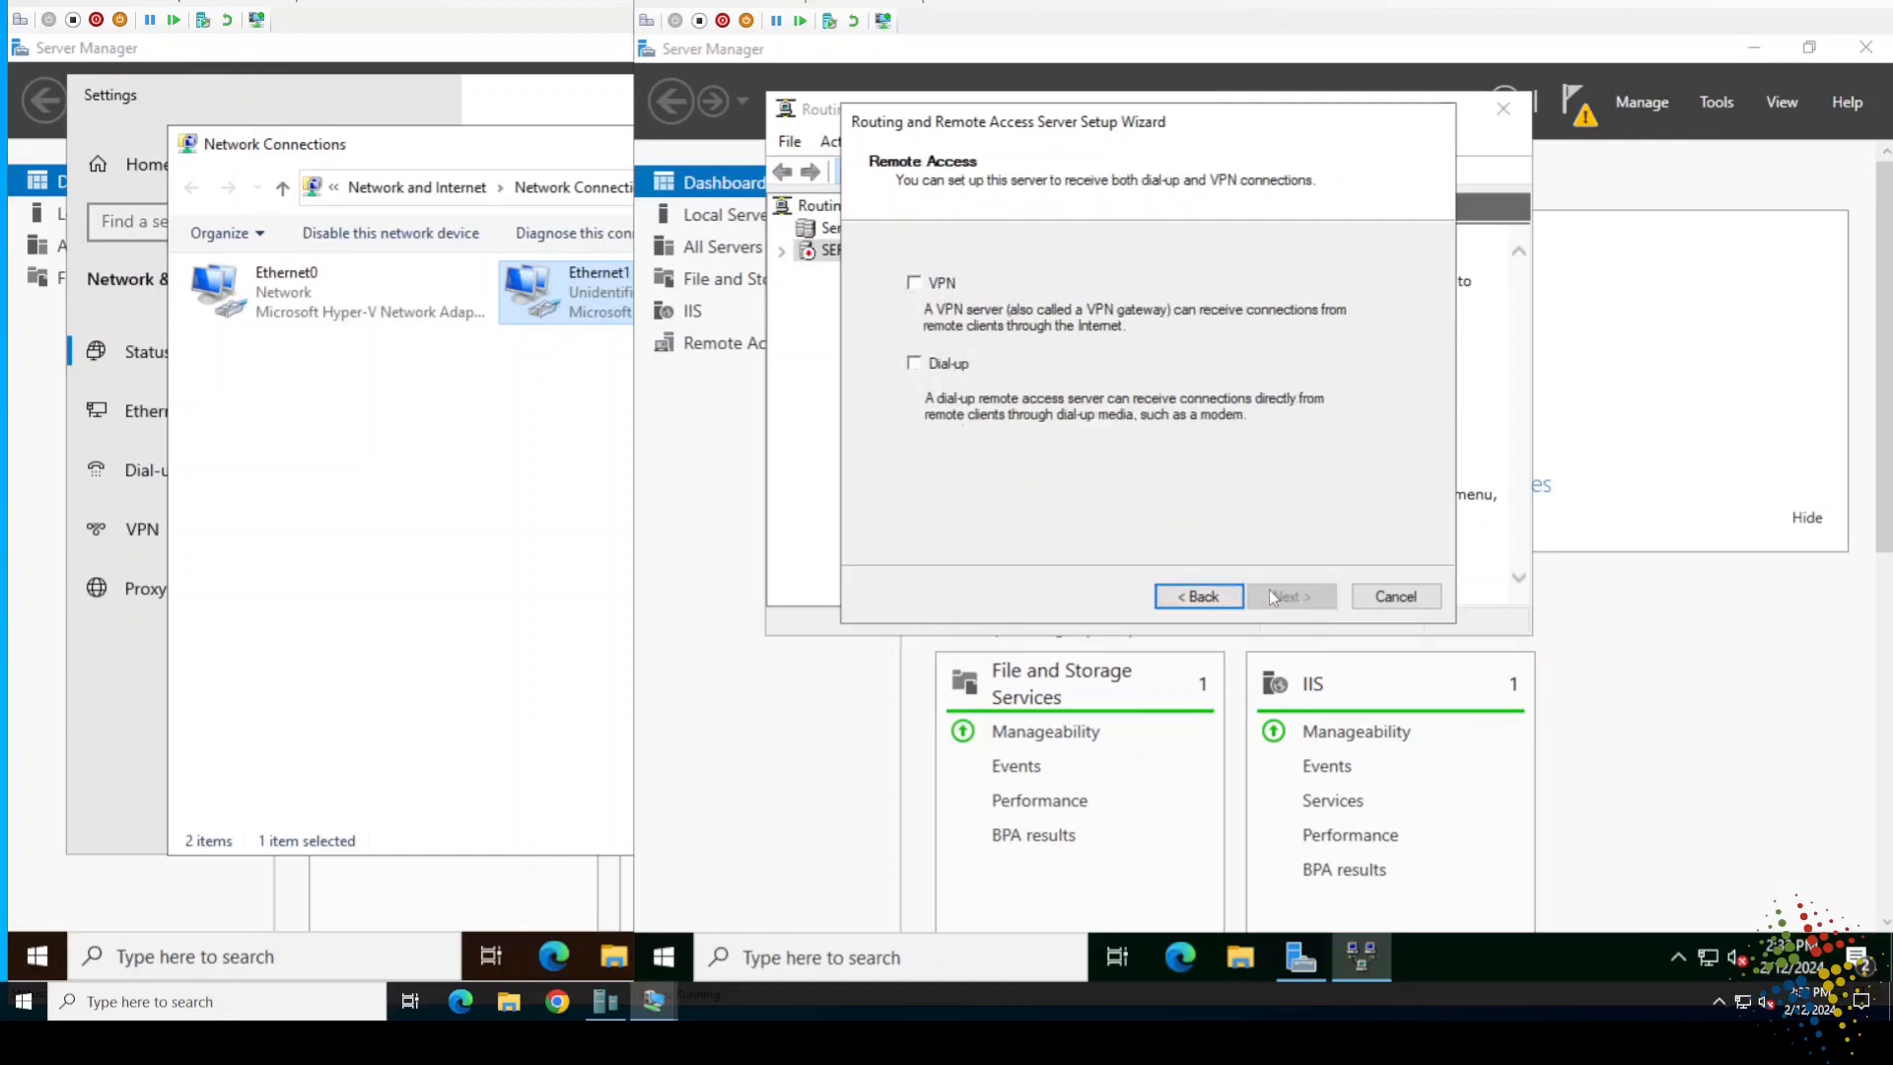
pyautogui.click(912, 279)
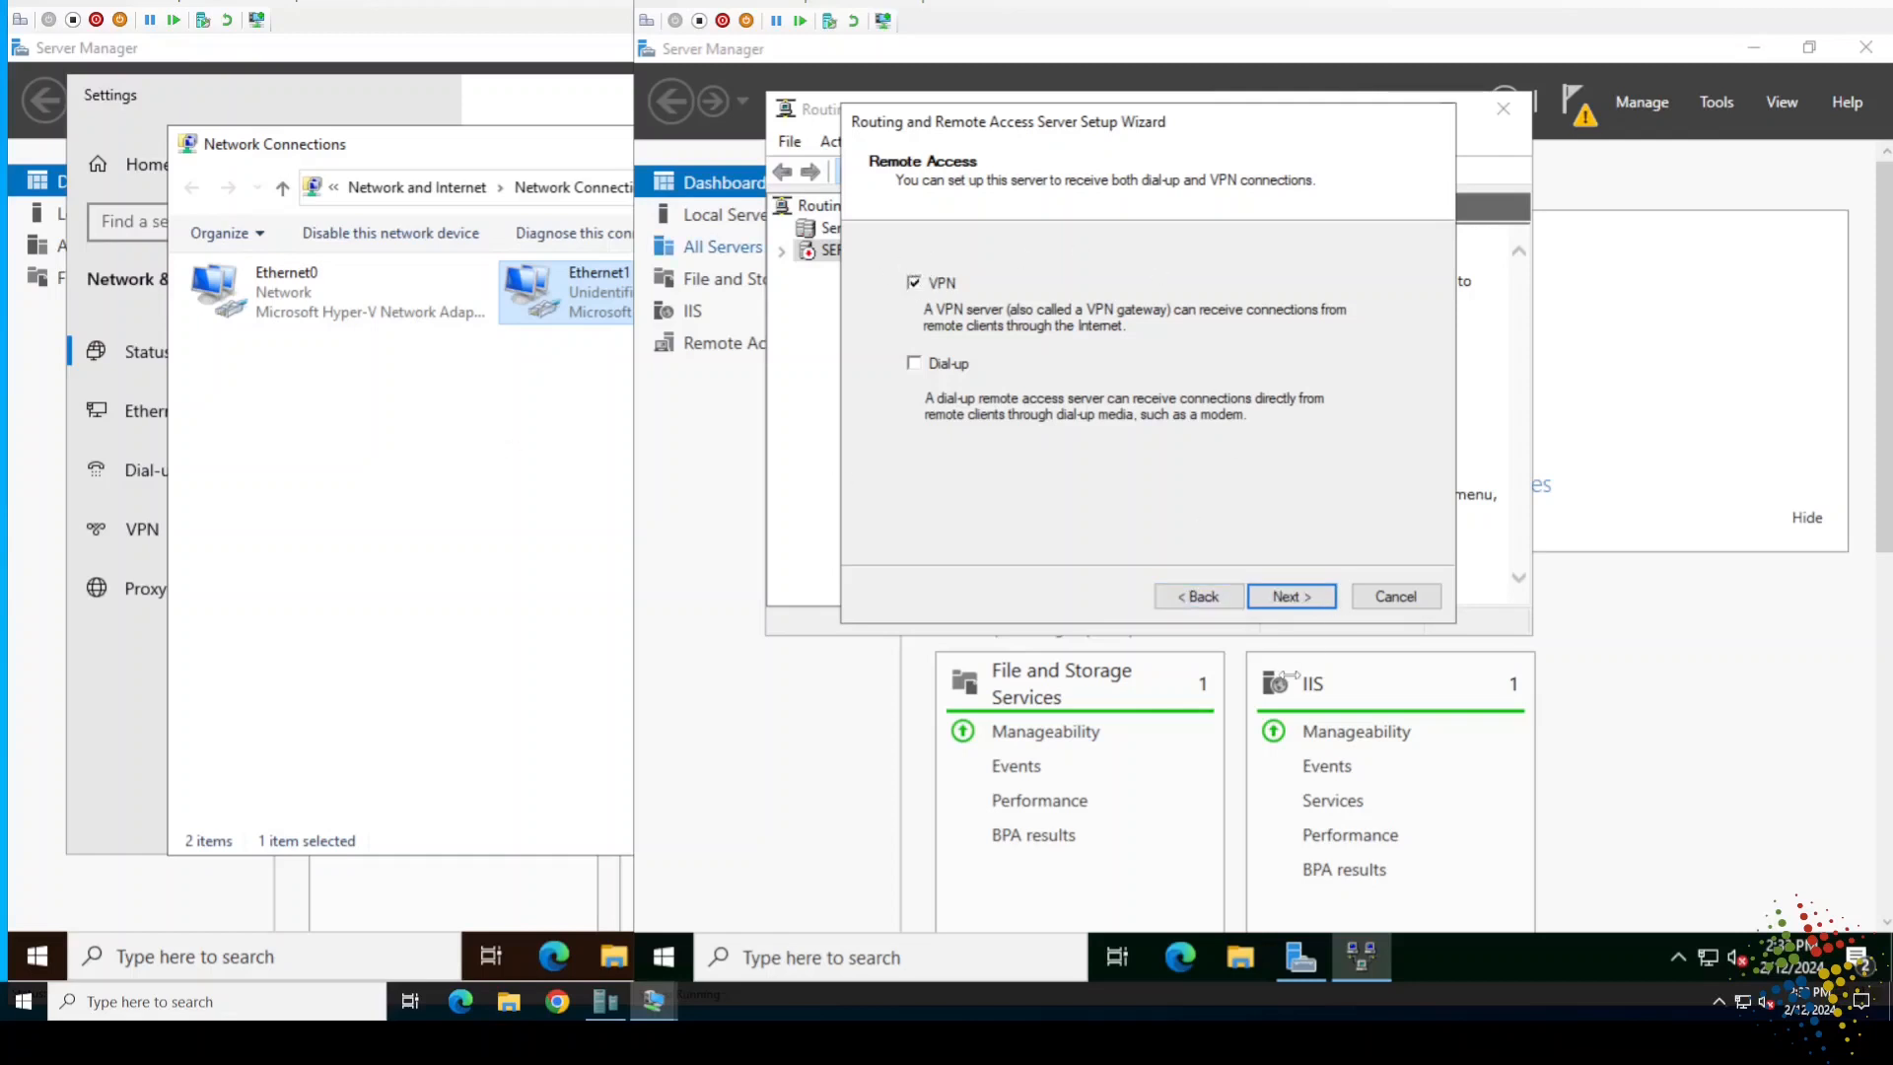
pyautogui.click(1293, 597)
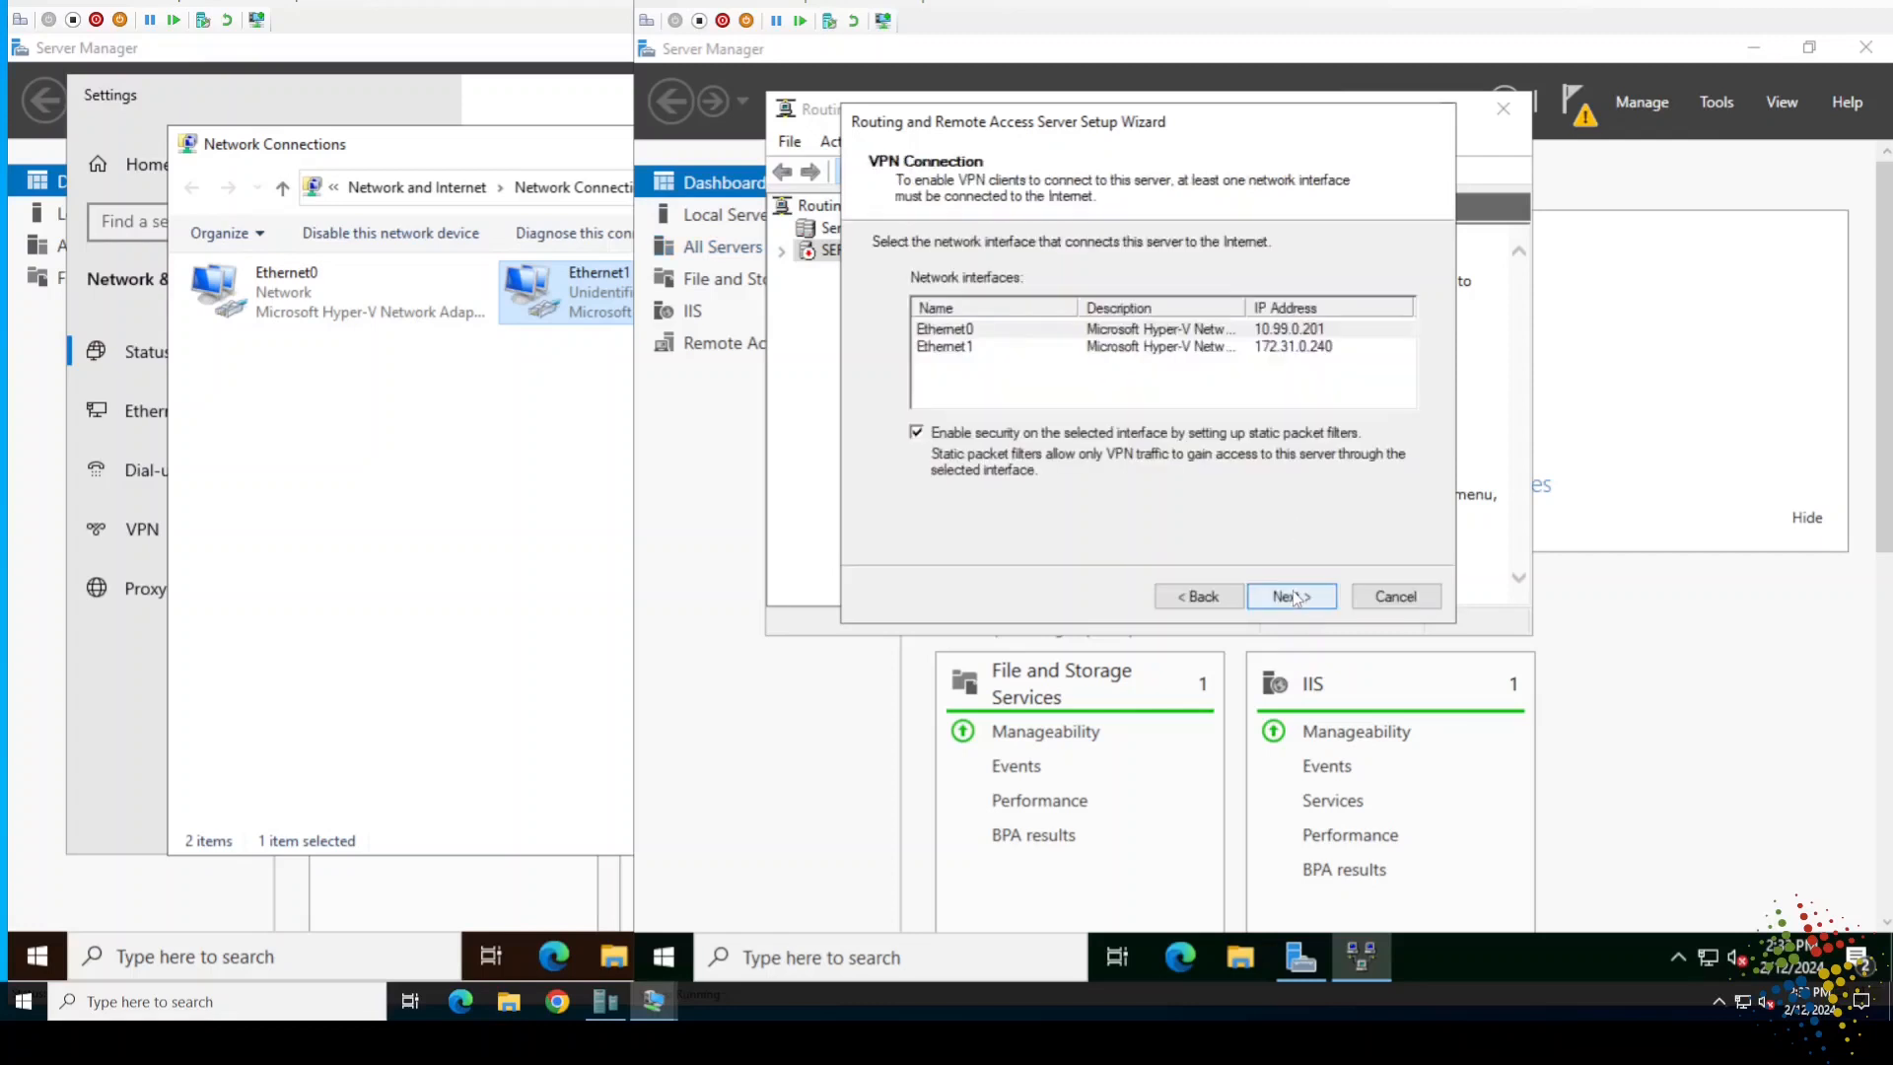
pyautogui.click(1002, 349)
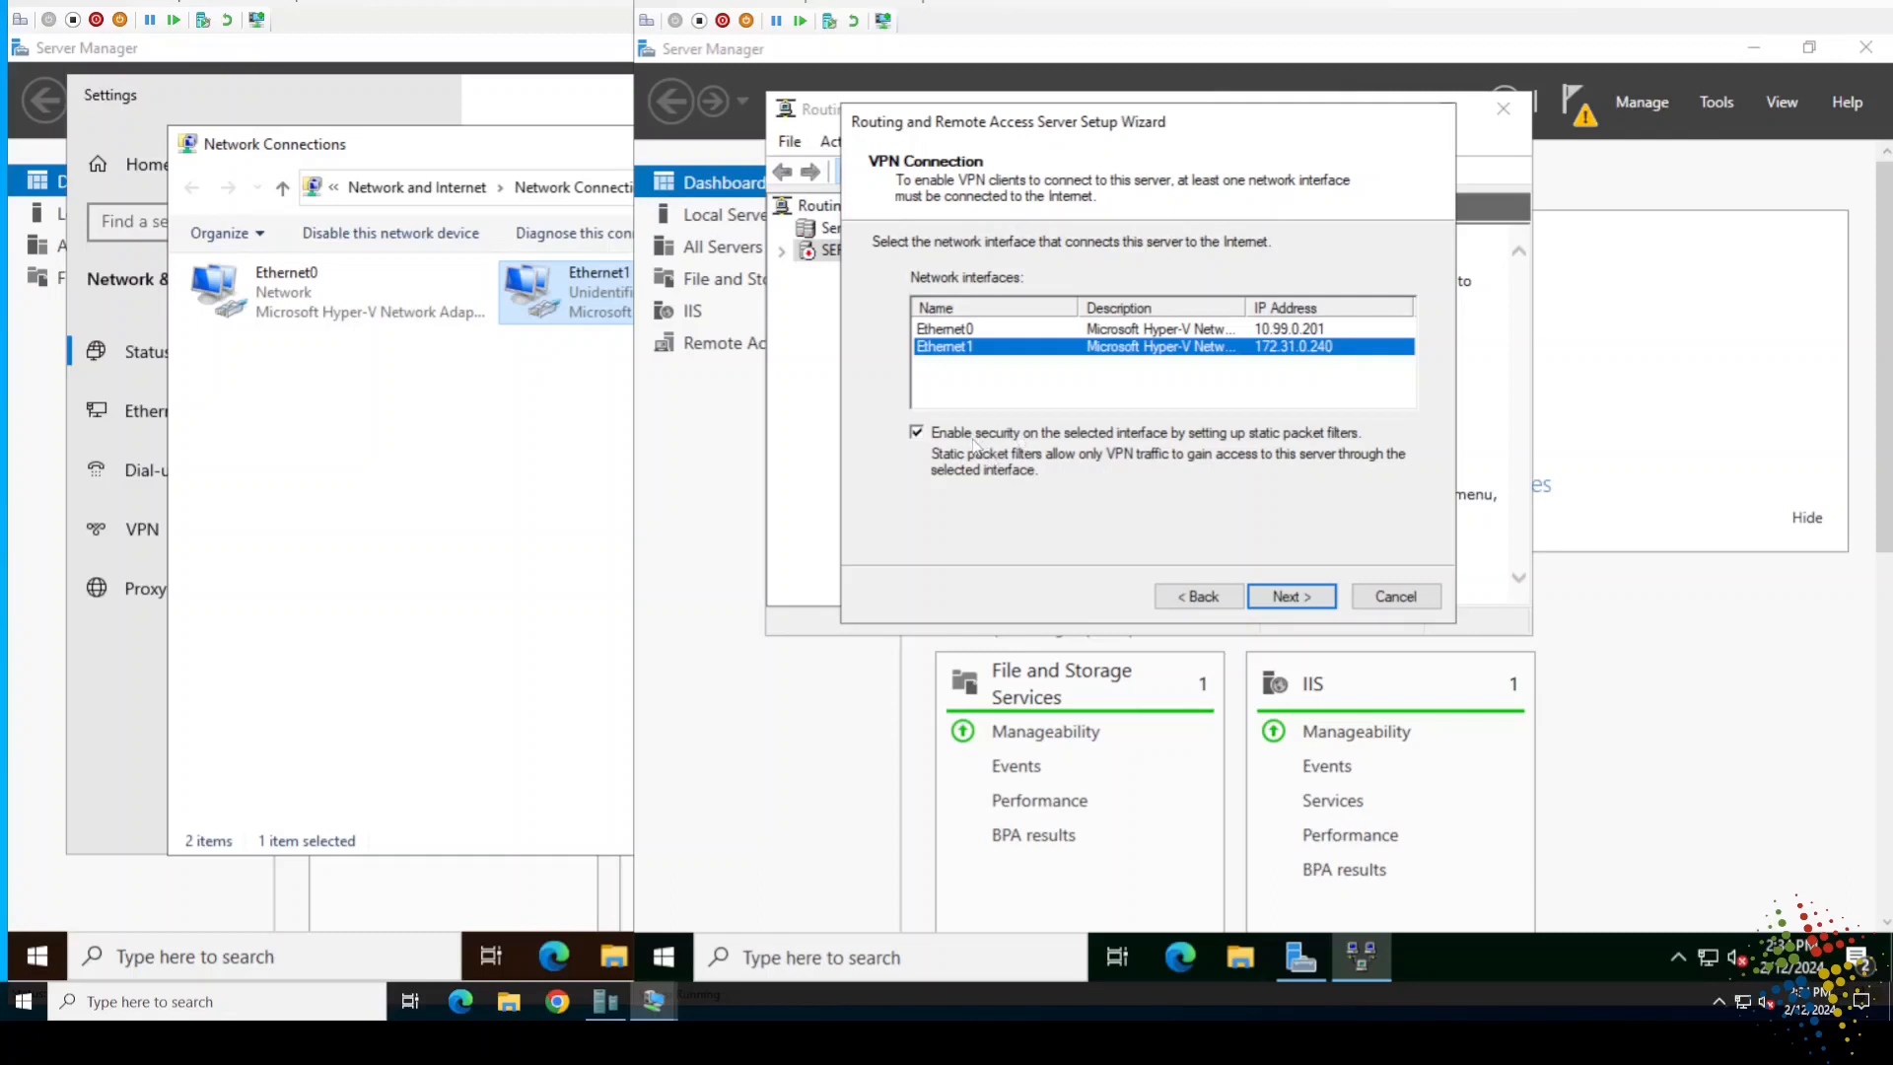
pyautogui.click(1297, 596)
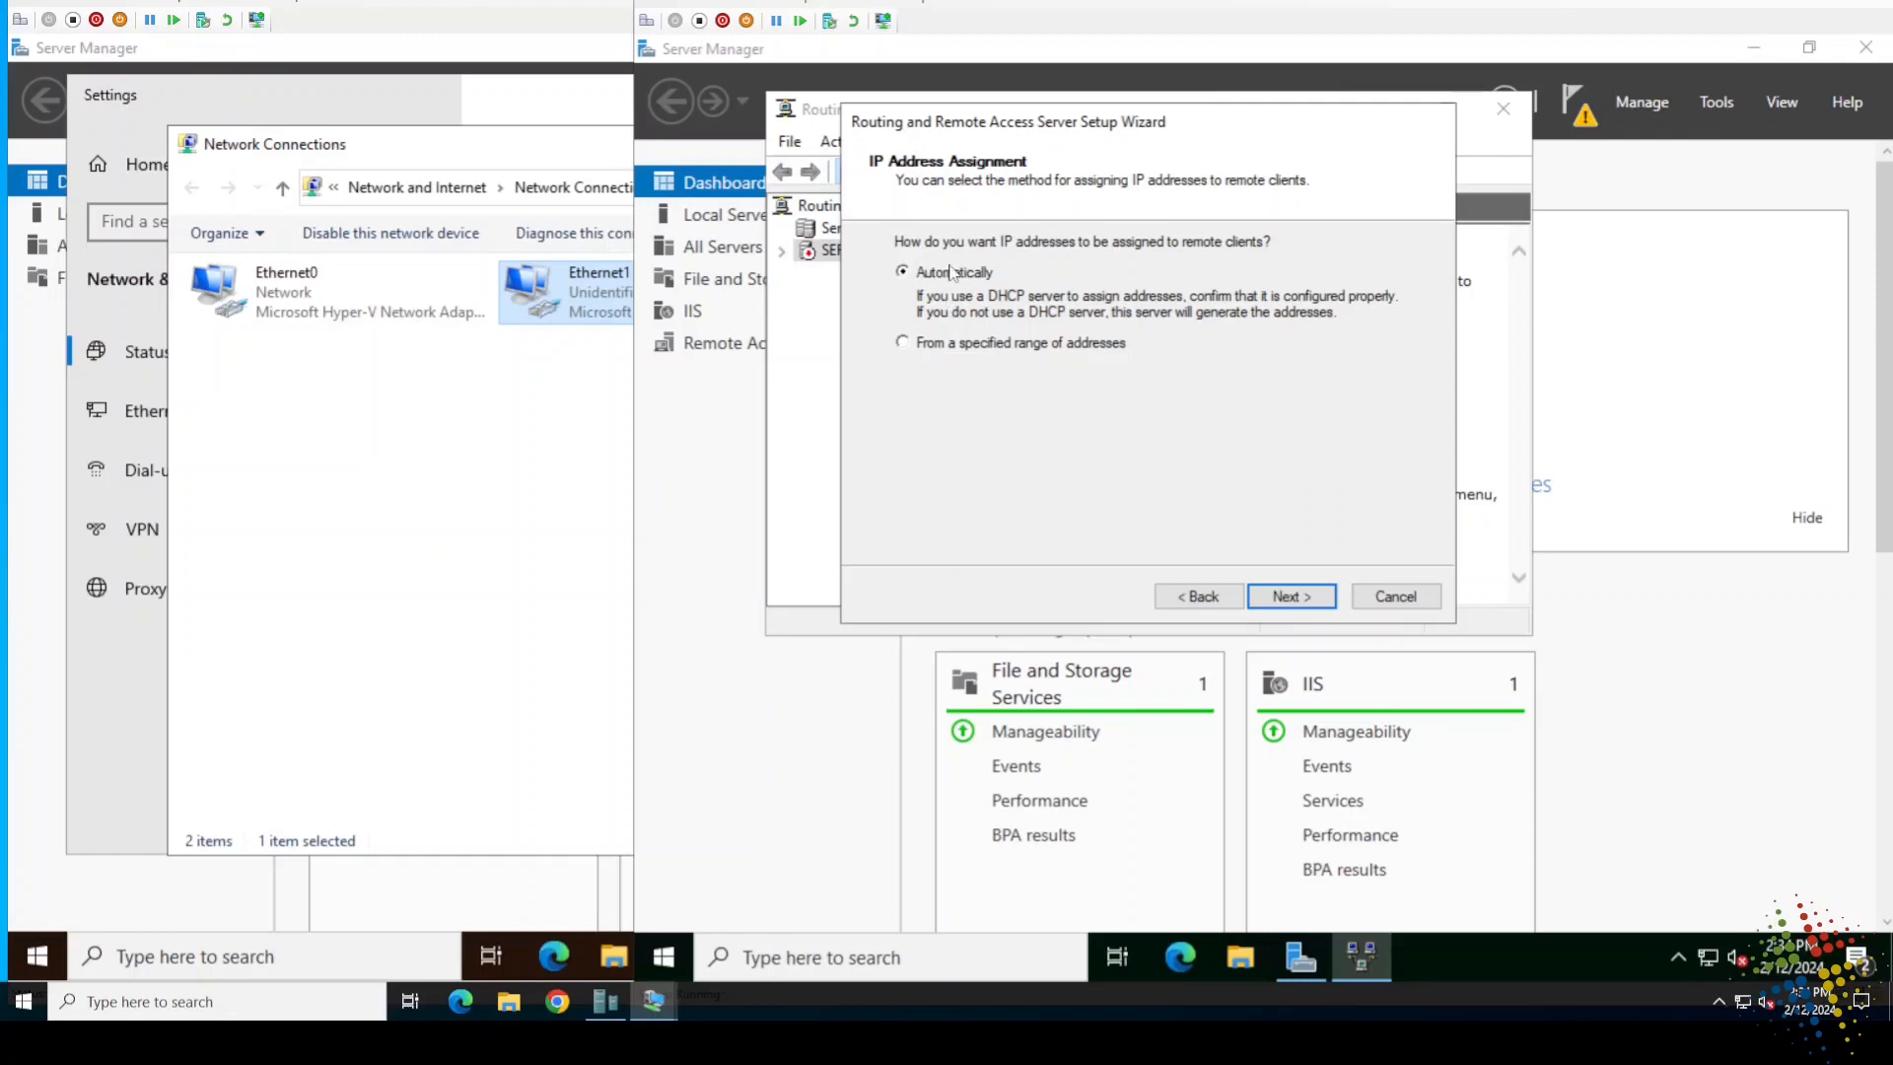
# Step: Assign client addresses from a specified range, adding an IPv4 range that starts at 10.99.0.1 with 10 addresses
pyautogui.click(903, 343)
pyautogui.click(1293, 598)
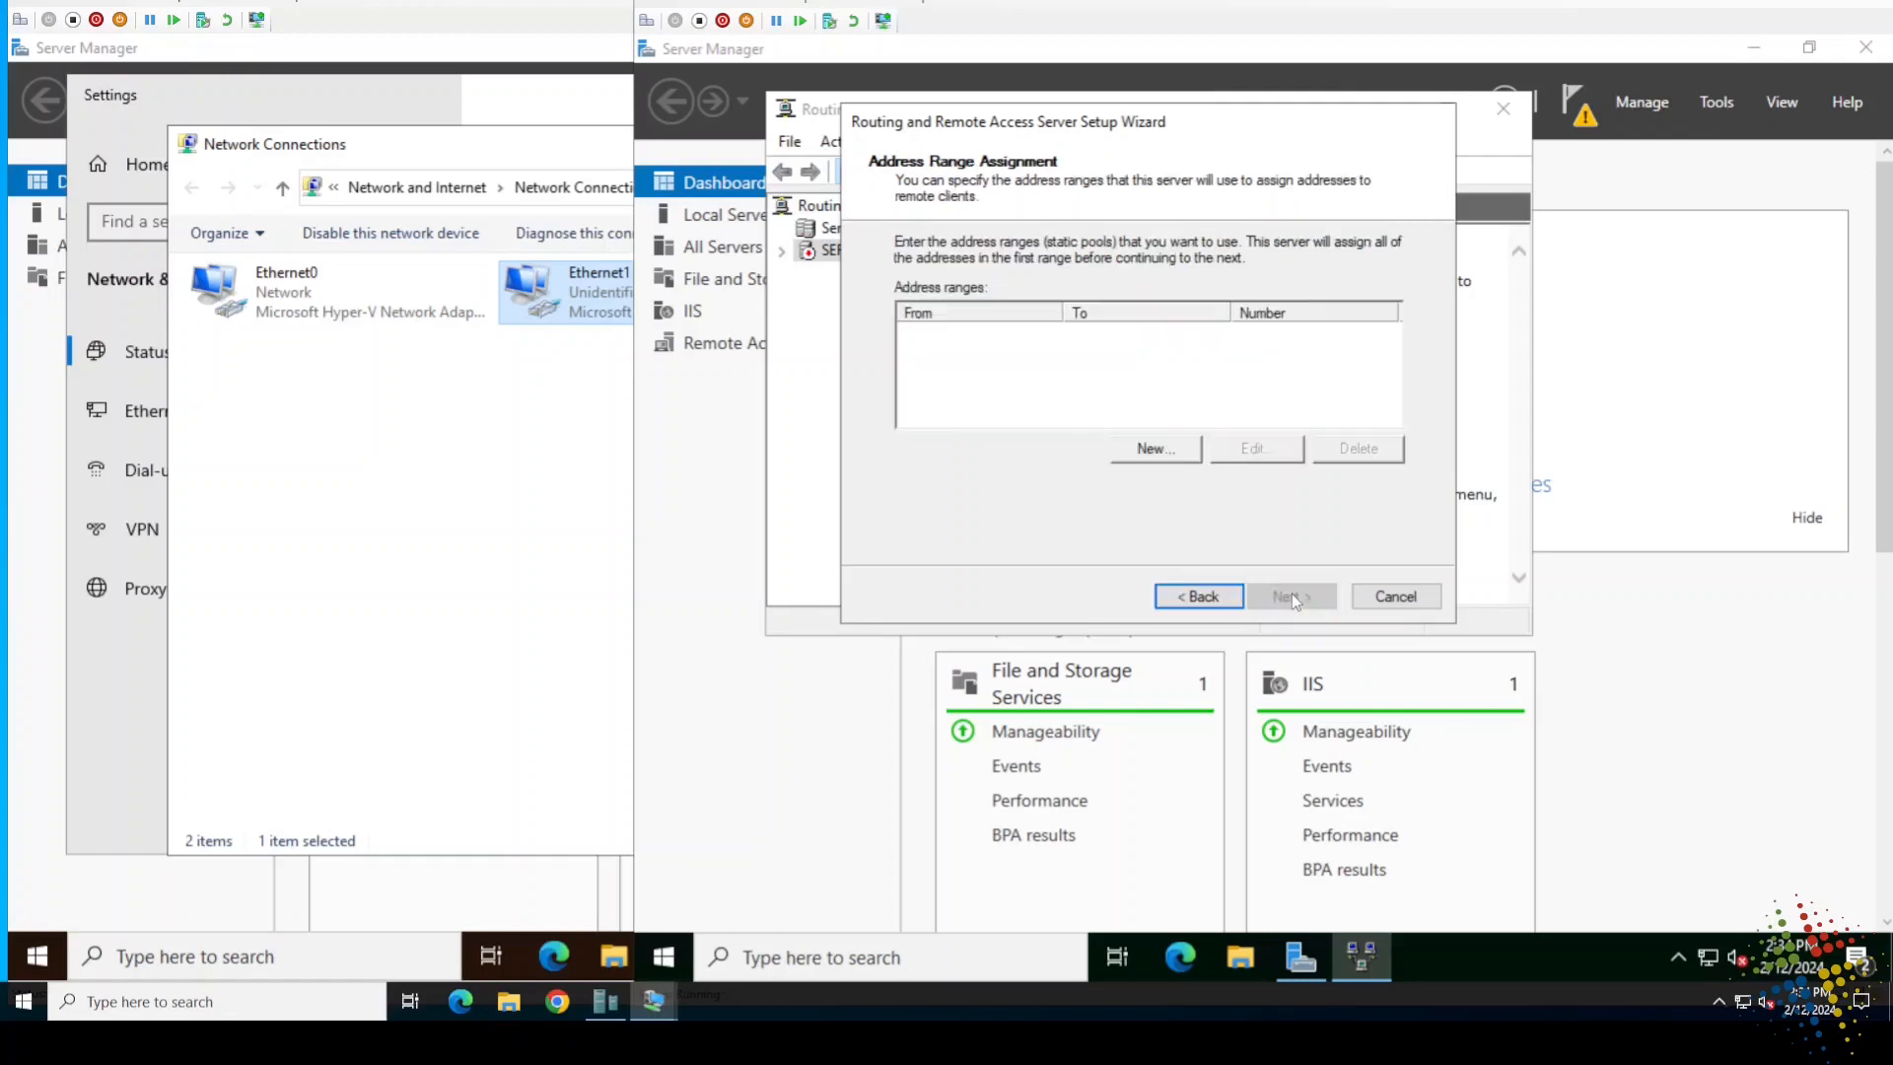
pyautogui.click(1165, 458)
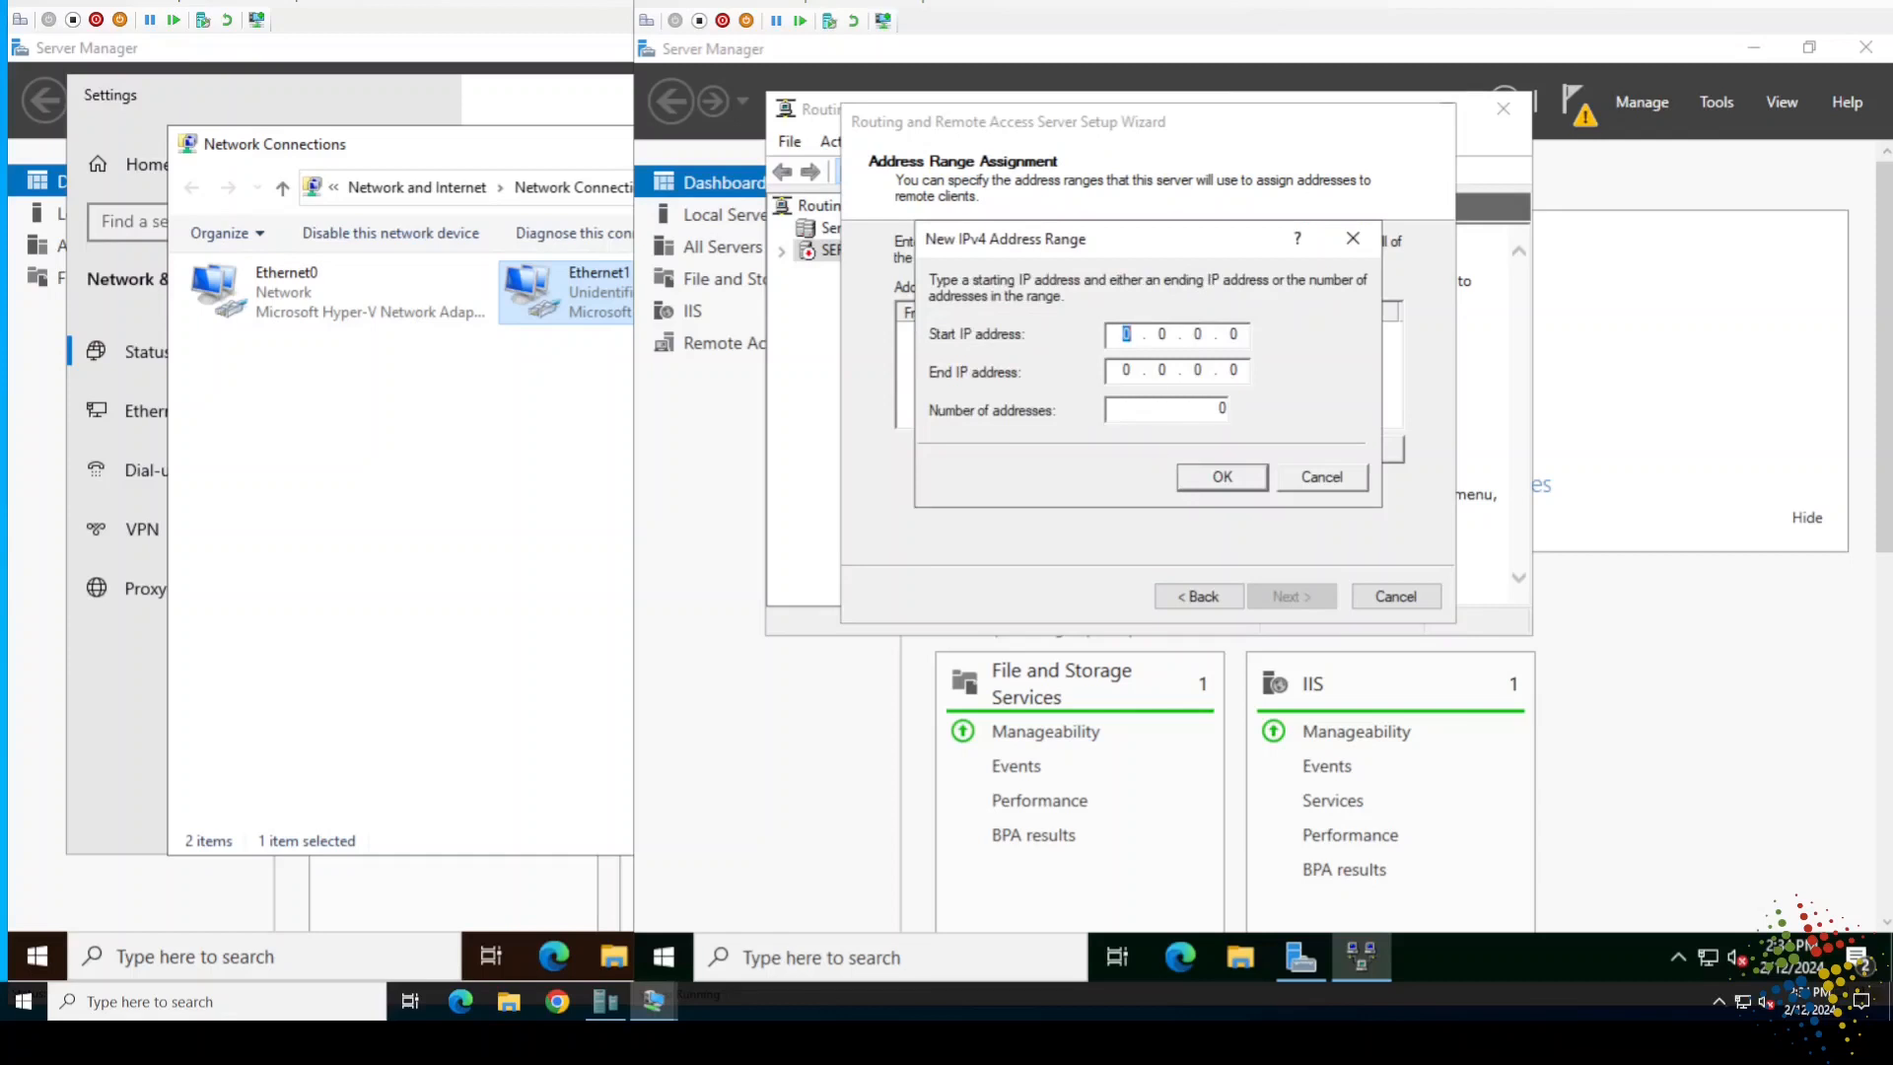
pyautogui.write('10 . 99 . 0 . 1')
pyautogui.press('Tab')
pyautogui.press('Tab')
pyautogui.write('10')
pyautogui.click(1212, 487)
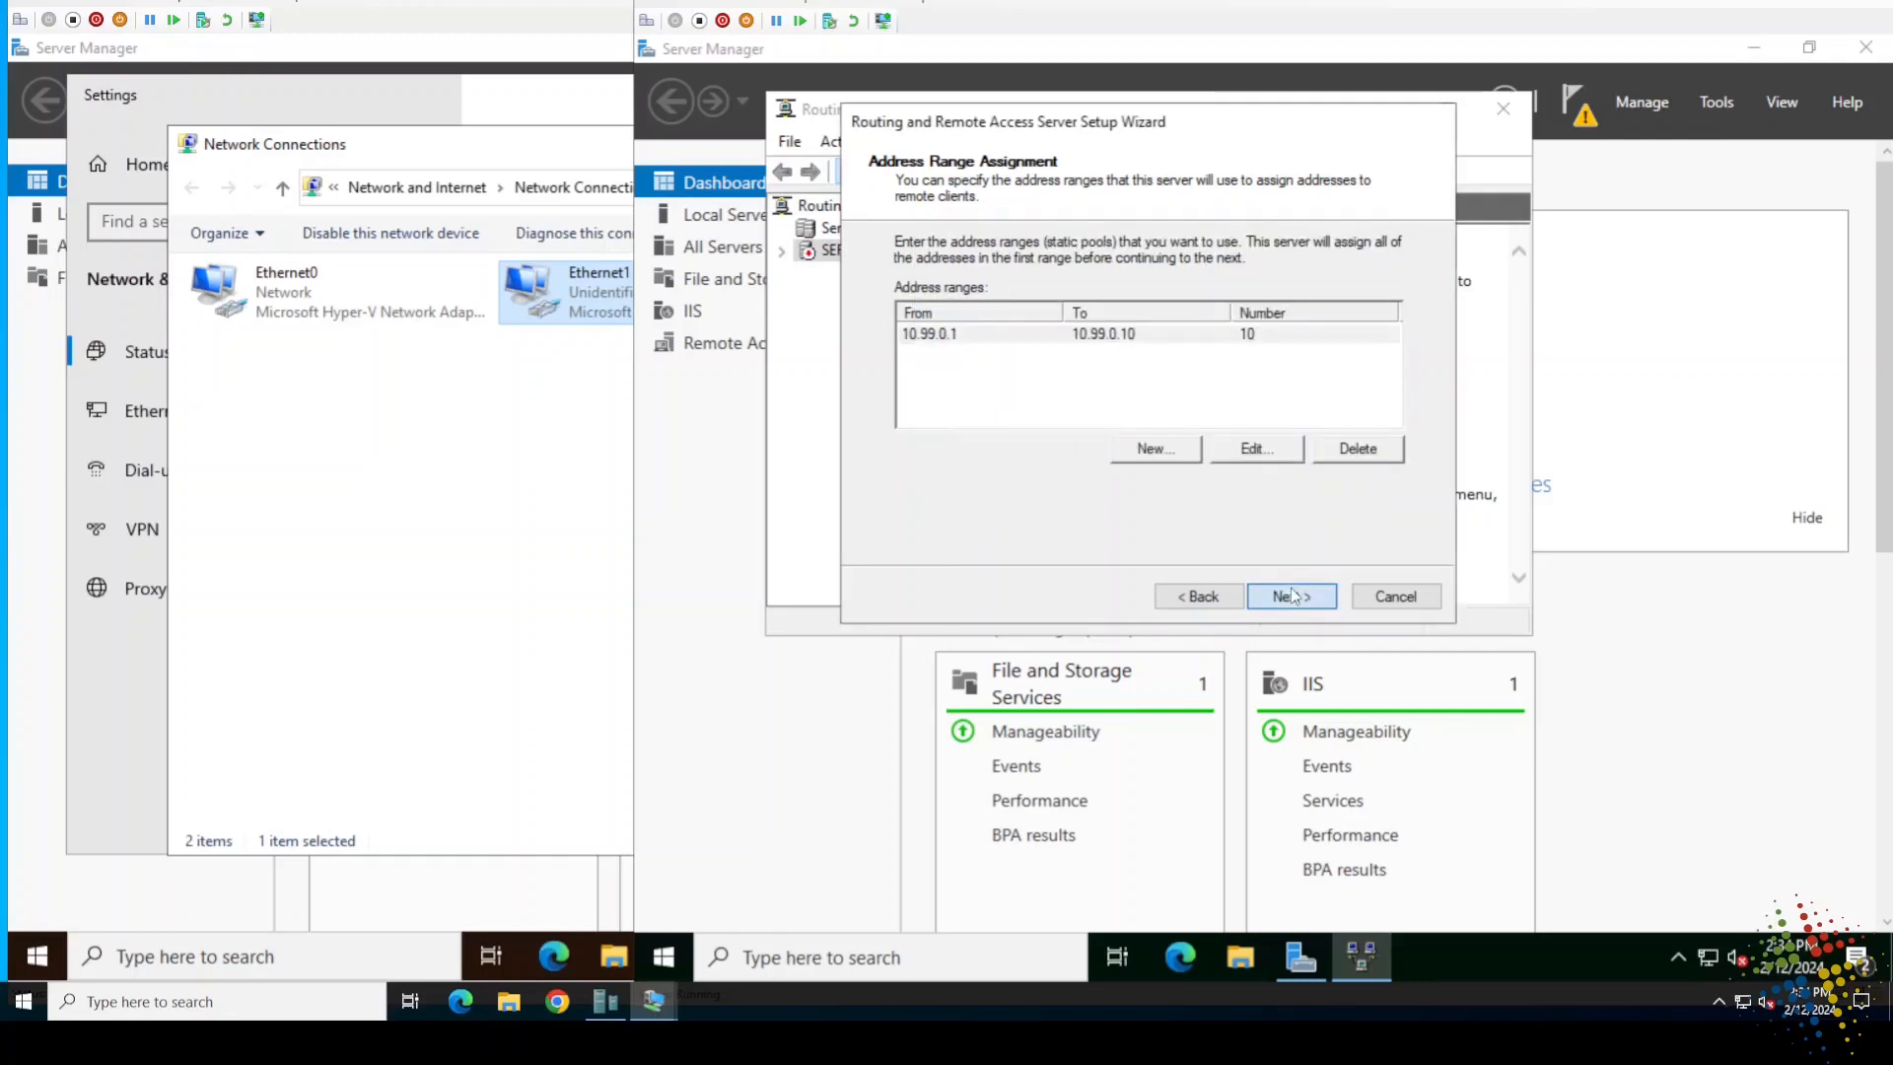
# Step: Keep authentication by Routing and Remote Access without RADIUS, finish the setup wizard, and dismiss the firewall and DHCP relay notices
pyautogui.click(1291, 595)
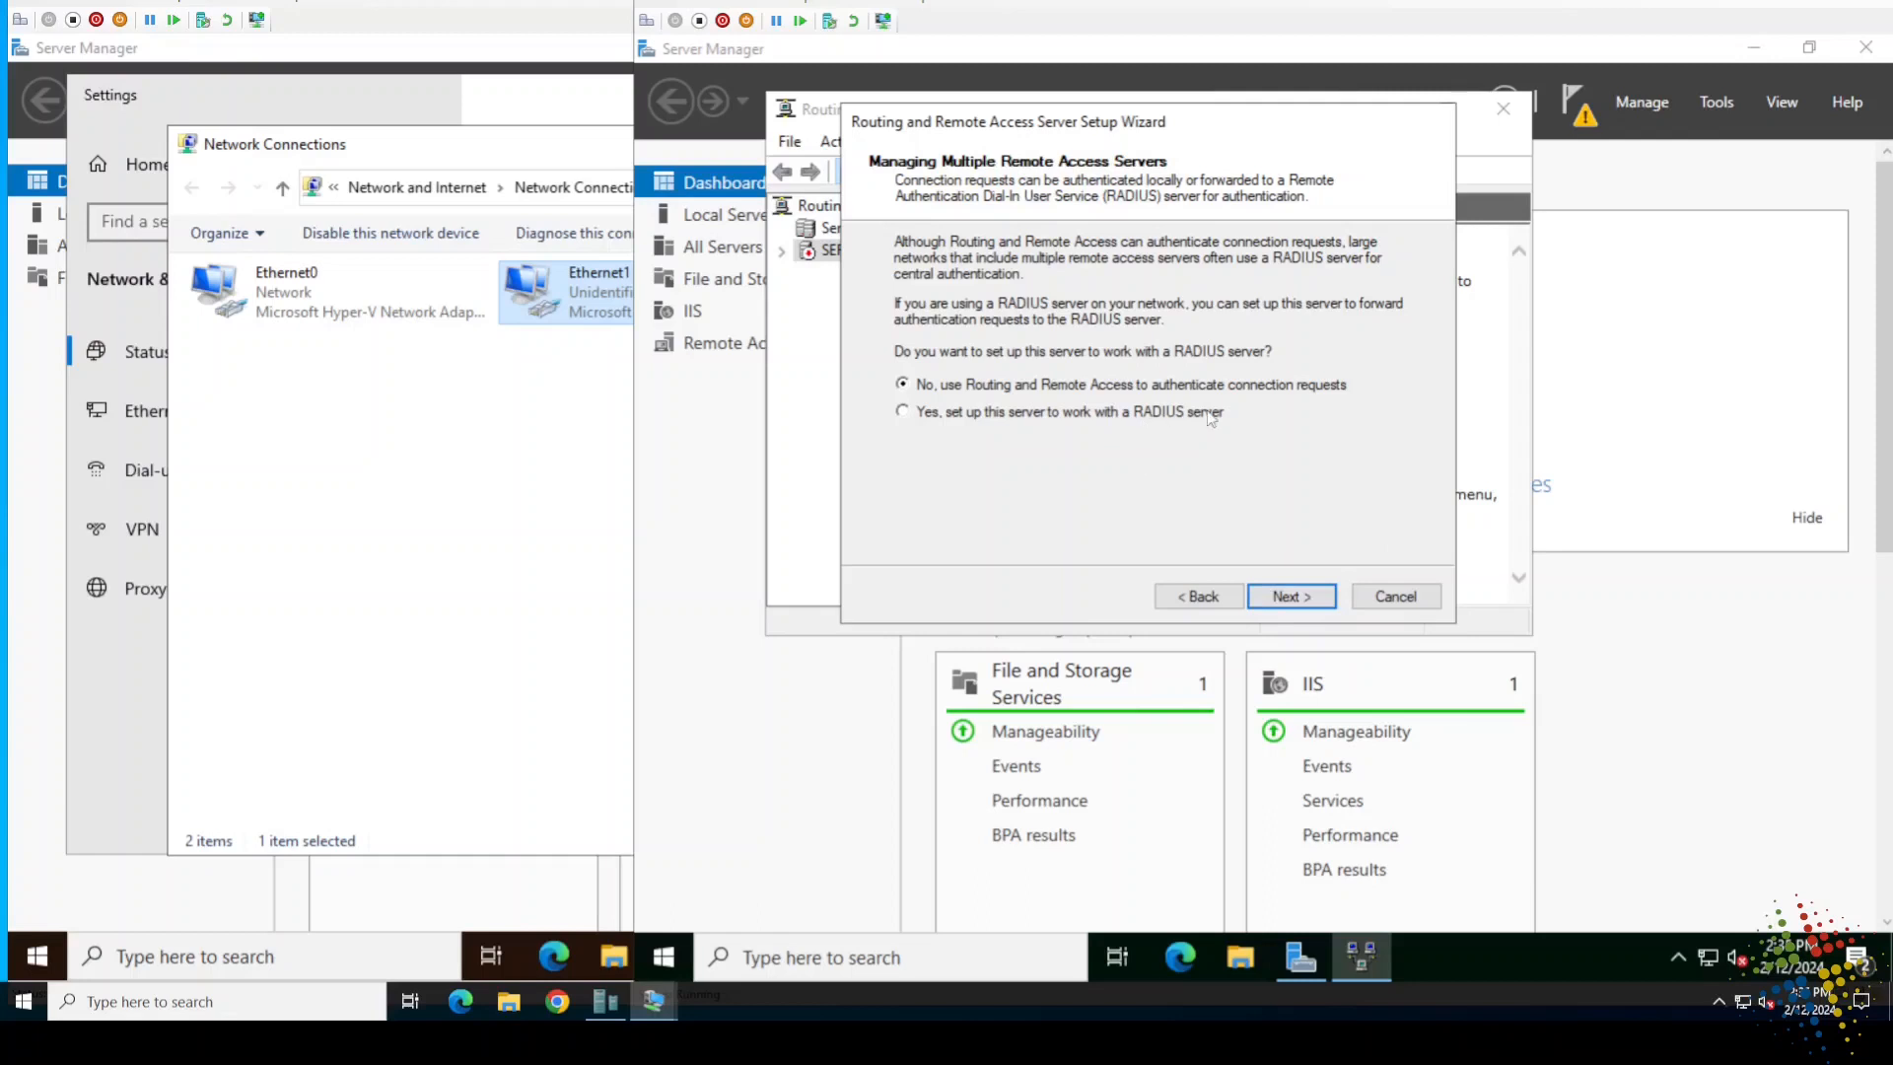
pyautogui.click(1320, 598)
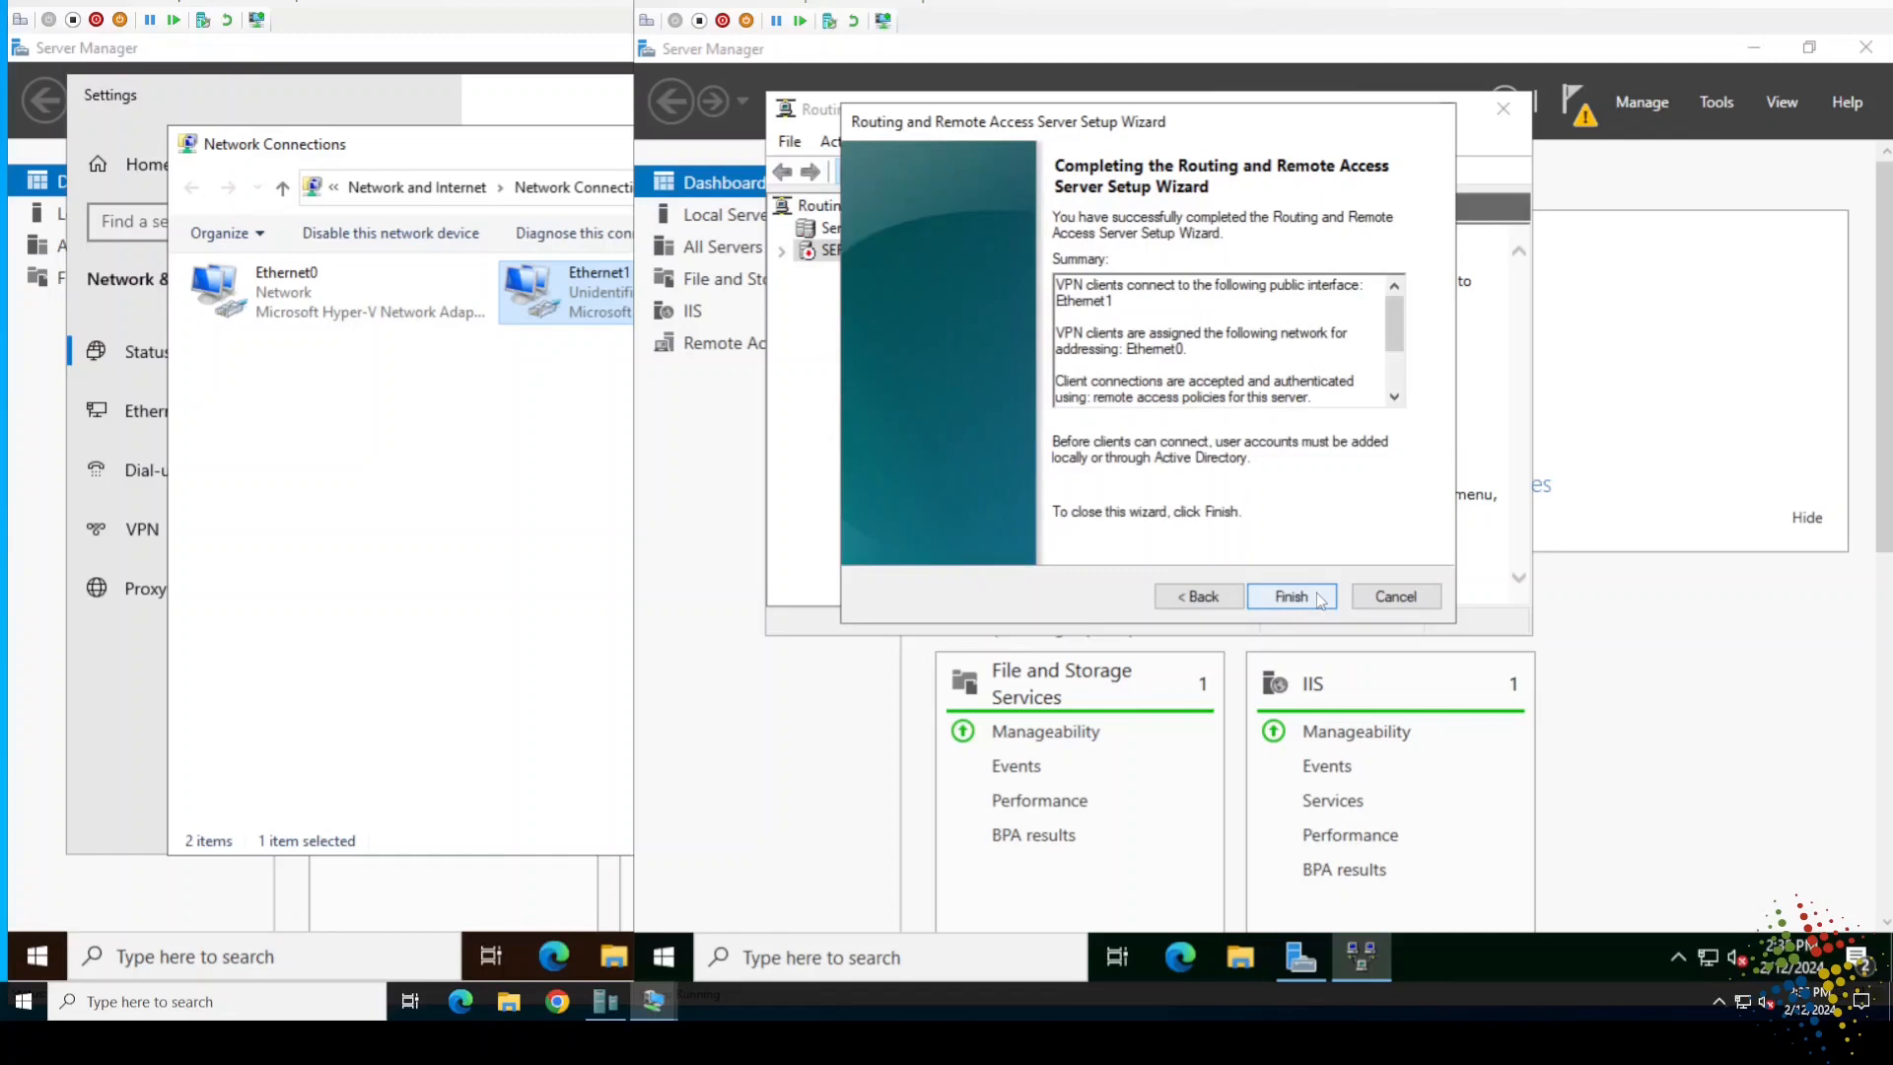
pyautogui.click(1291, 596)
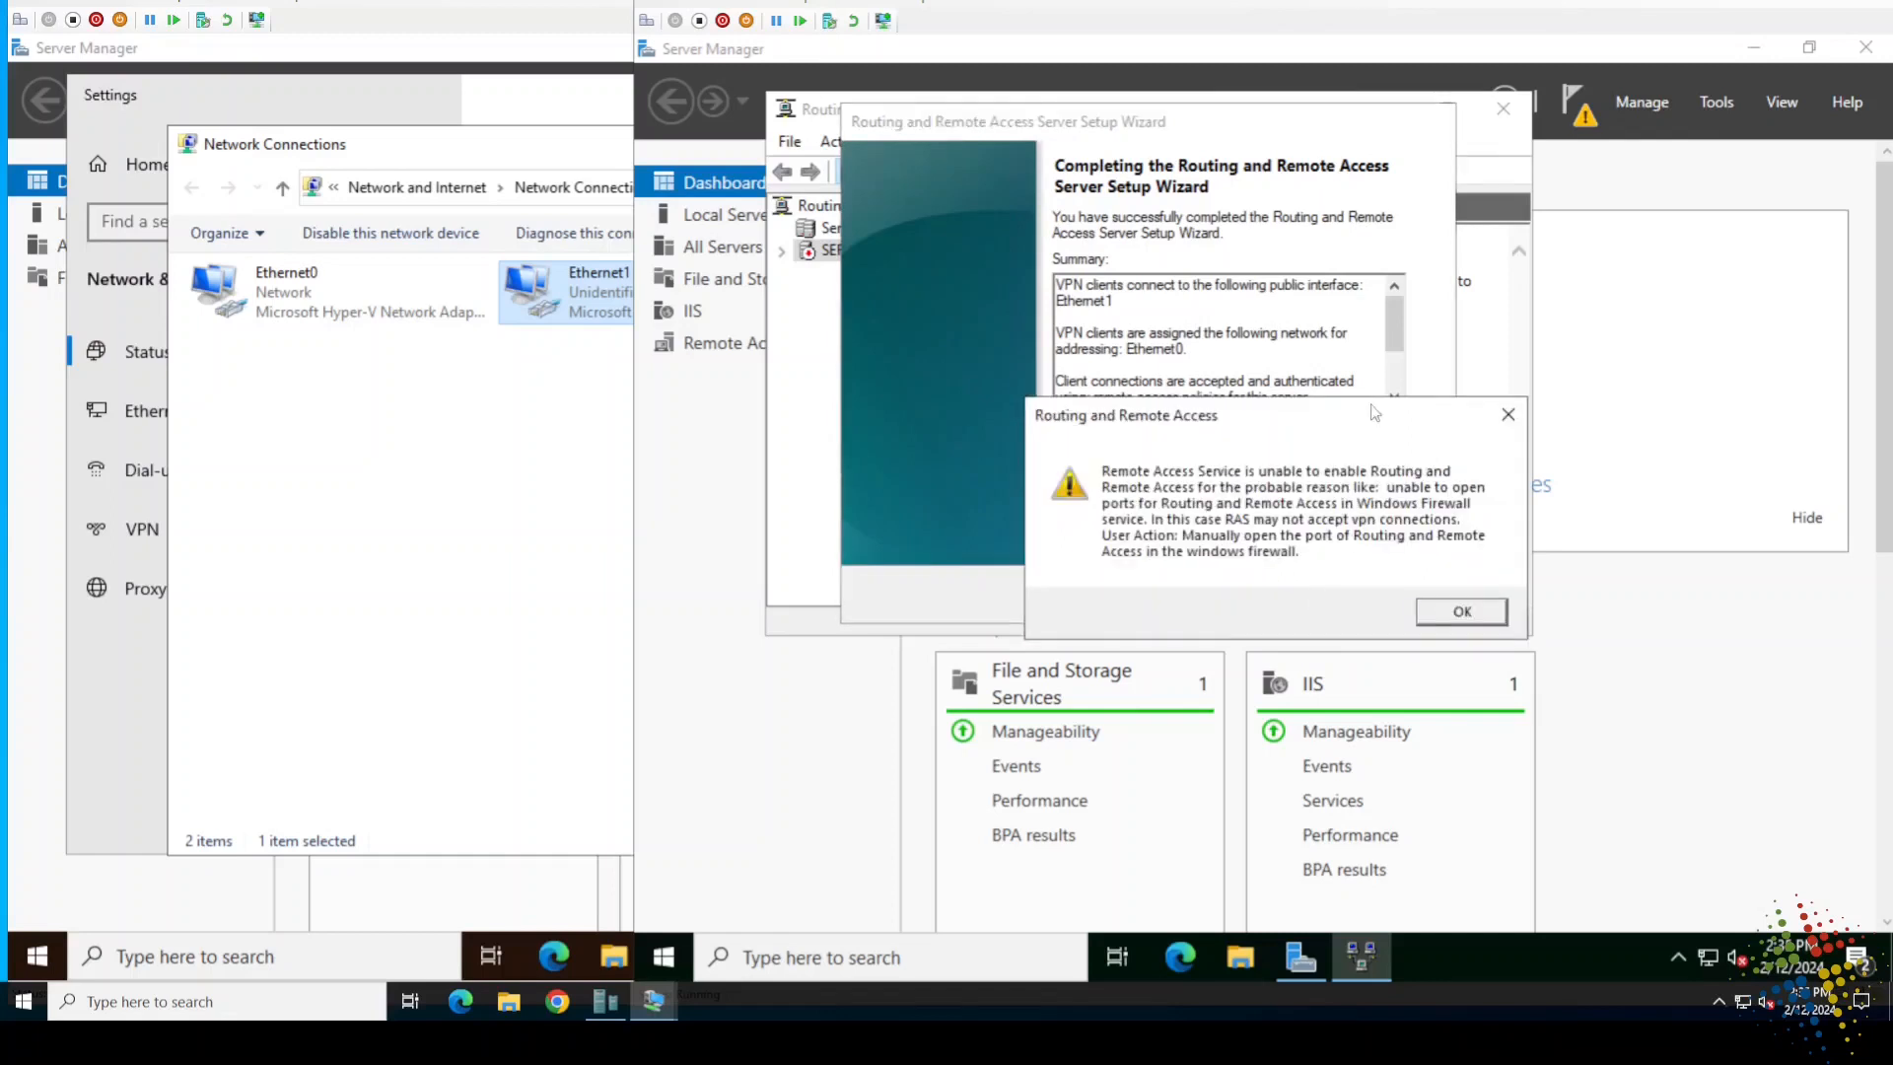
pyautogui.click(1463, 613)
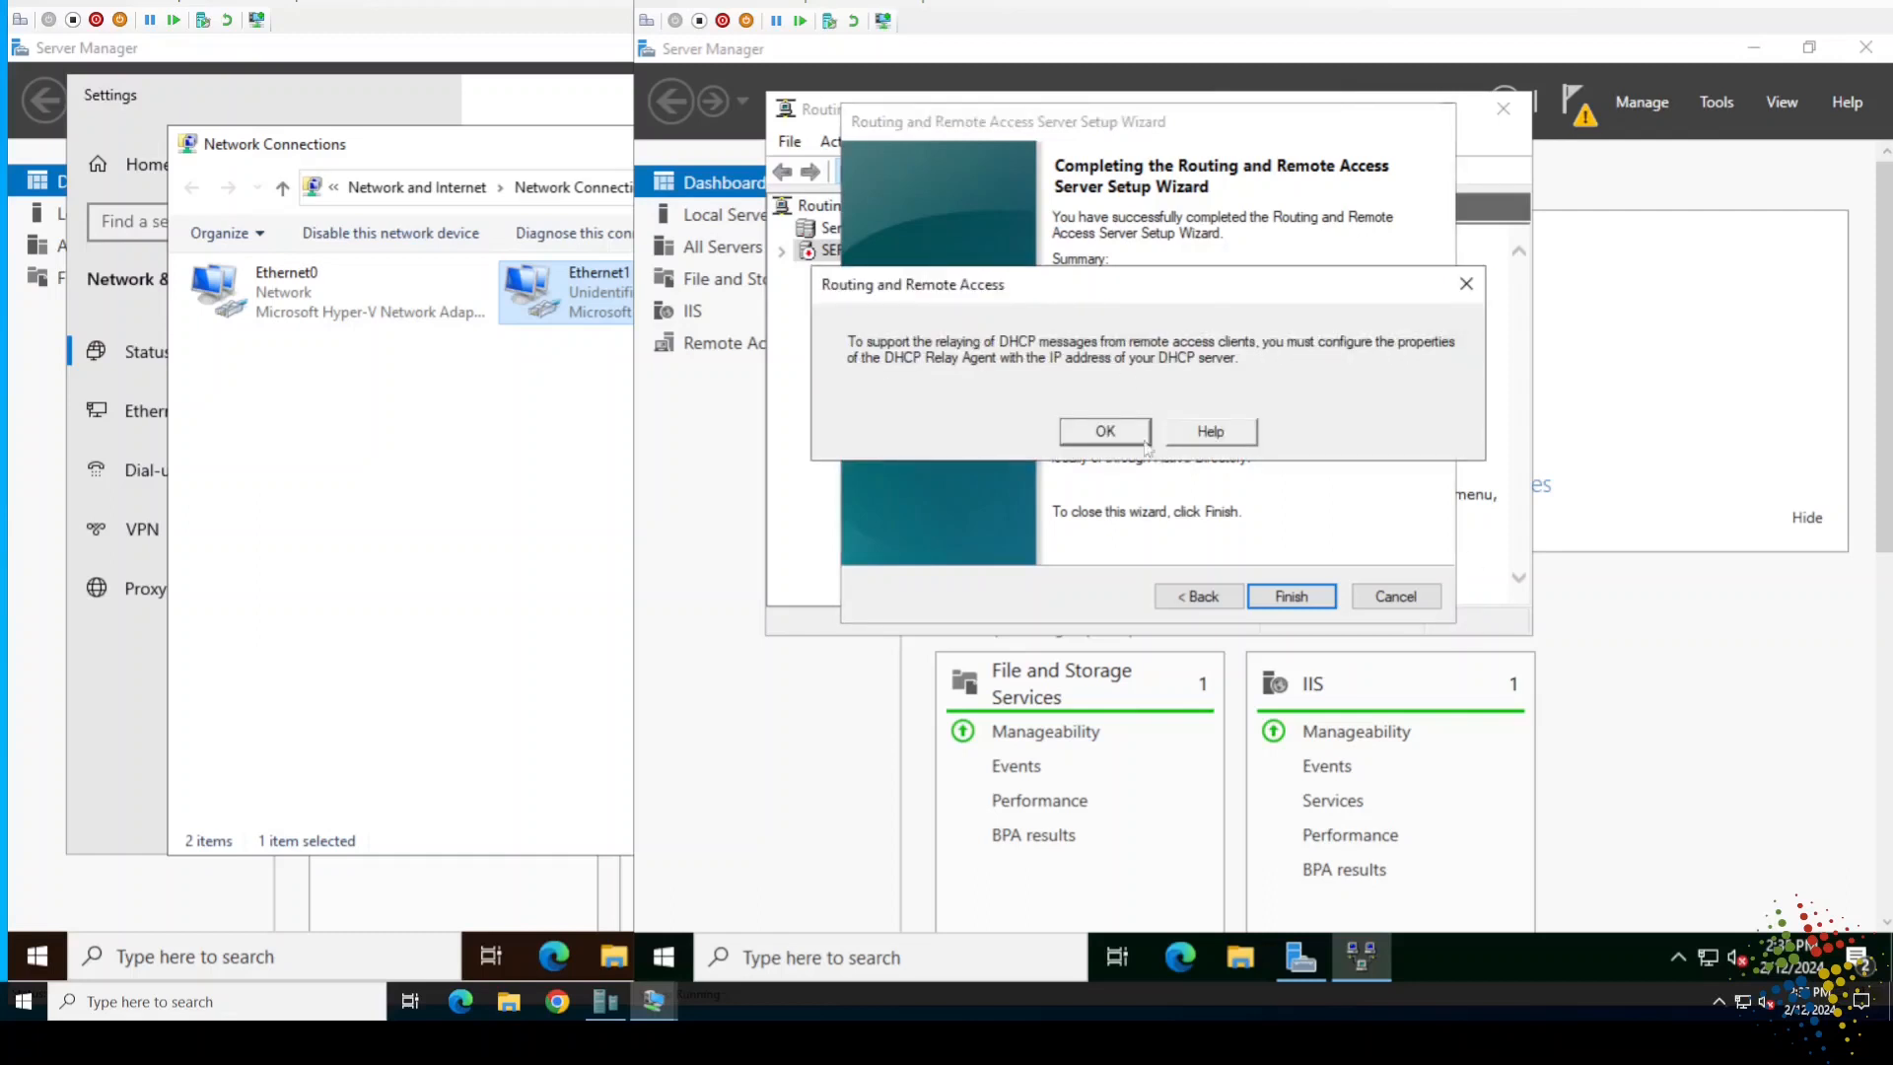
pyautogui.click(1102, 432)
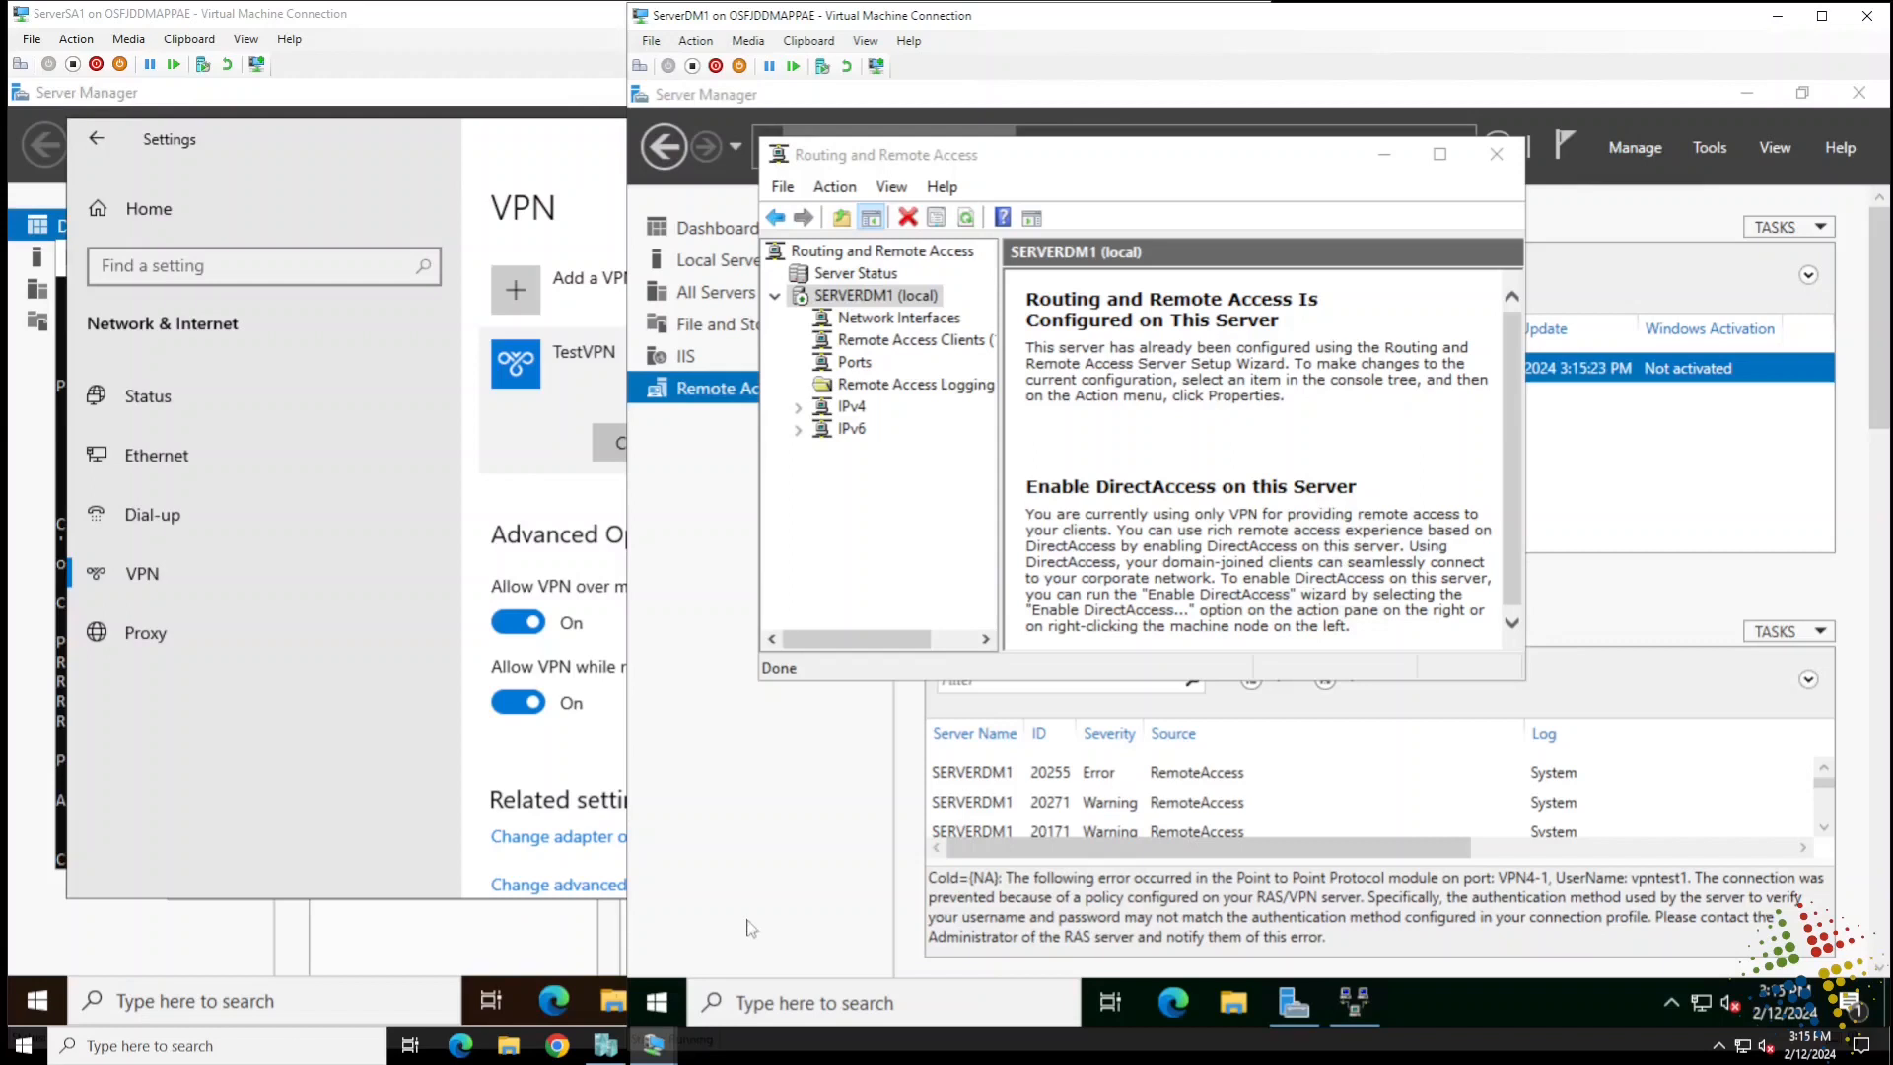
# Step: Search Windows on ServerDM1 for firewall
pyautogui.click(1187, 156)
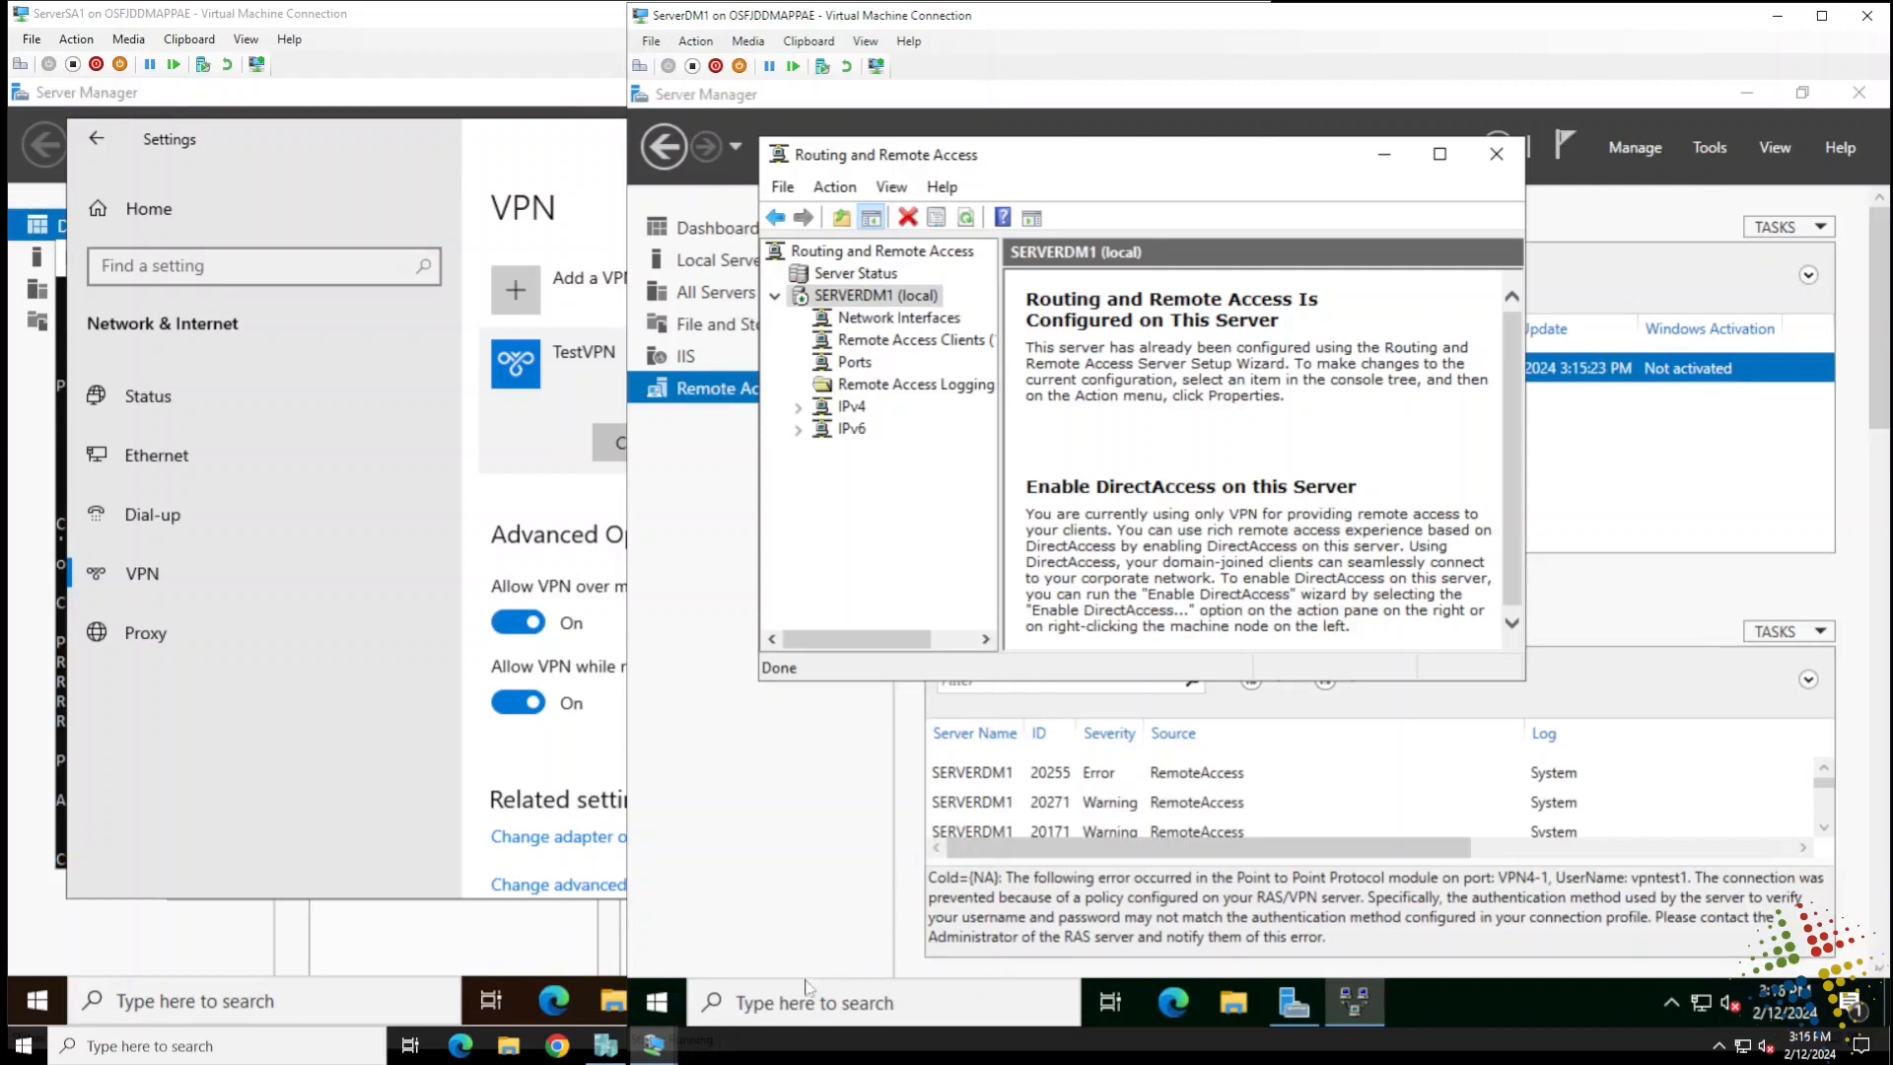
pyautogui.click(761, 1003)
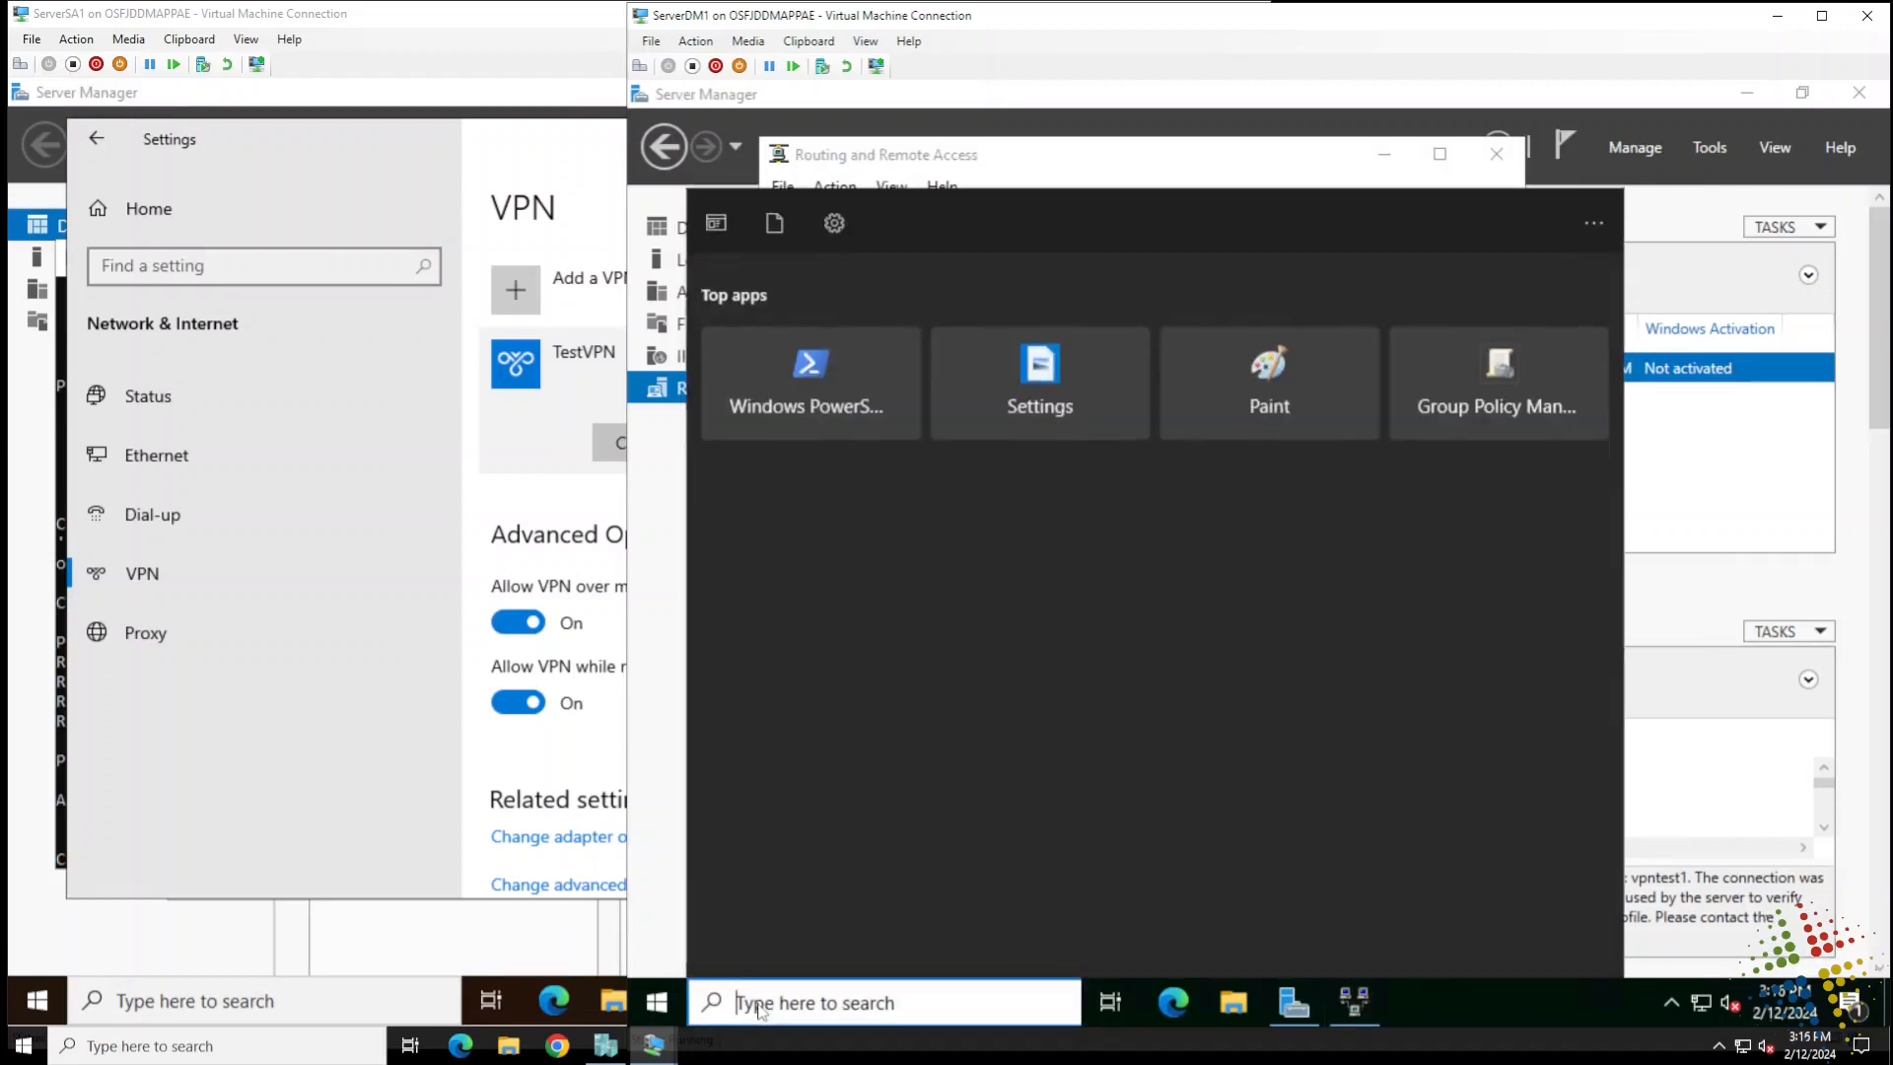
pyautogui.write('firewall')
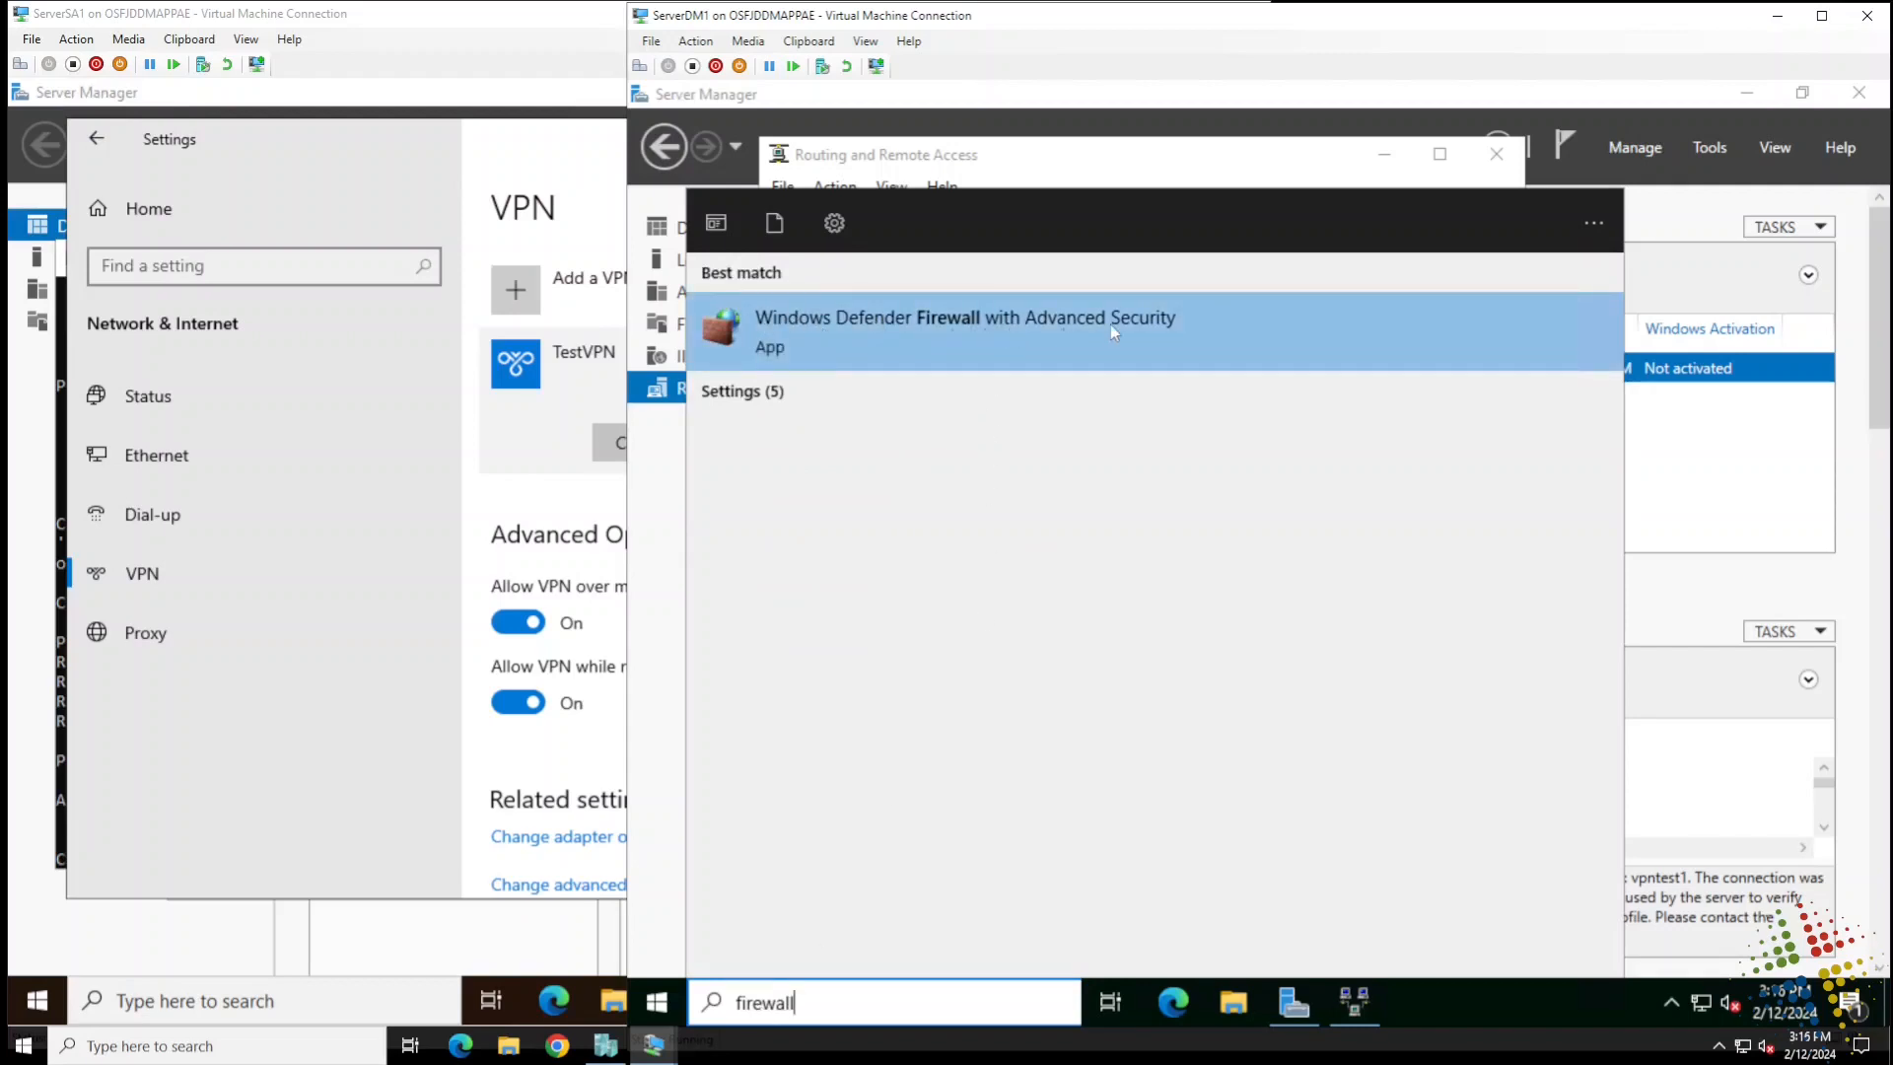
# Step: Replace the Windows search text with "advanced se" and open Windows Defender Firewall with Advanced Security
pyautogui.press('BackSpace')
pyautogui.press('BackSpace')
pyautogui.press('BackSpace')
pyautogui.press('BackSpace')
pyautogui.press('BackSpace')
pyautogui.press('BackSpace')
pyautogui.press('BackSpace')
pyautogui.press('BackSpace')
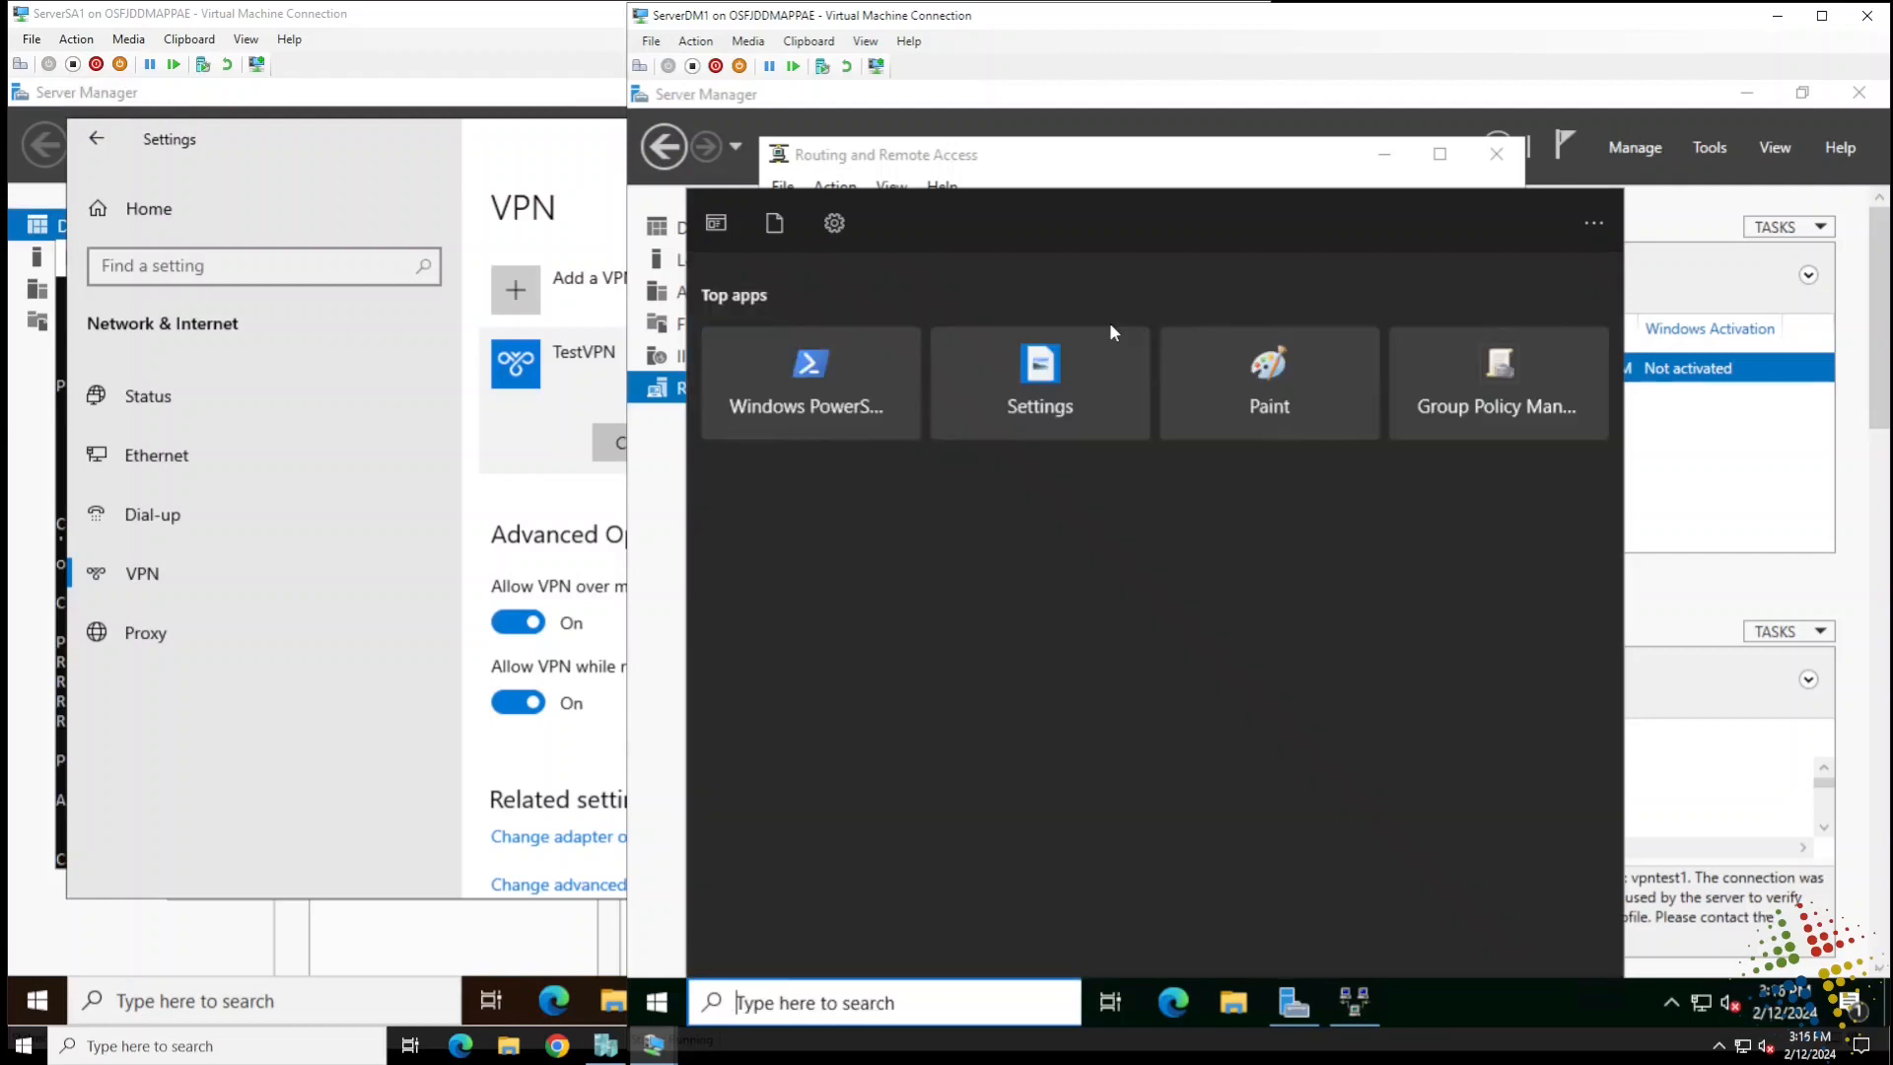
pyautogui.write('advned')
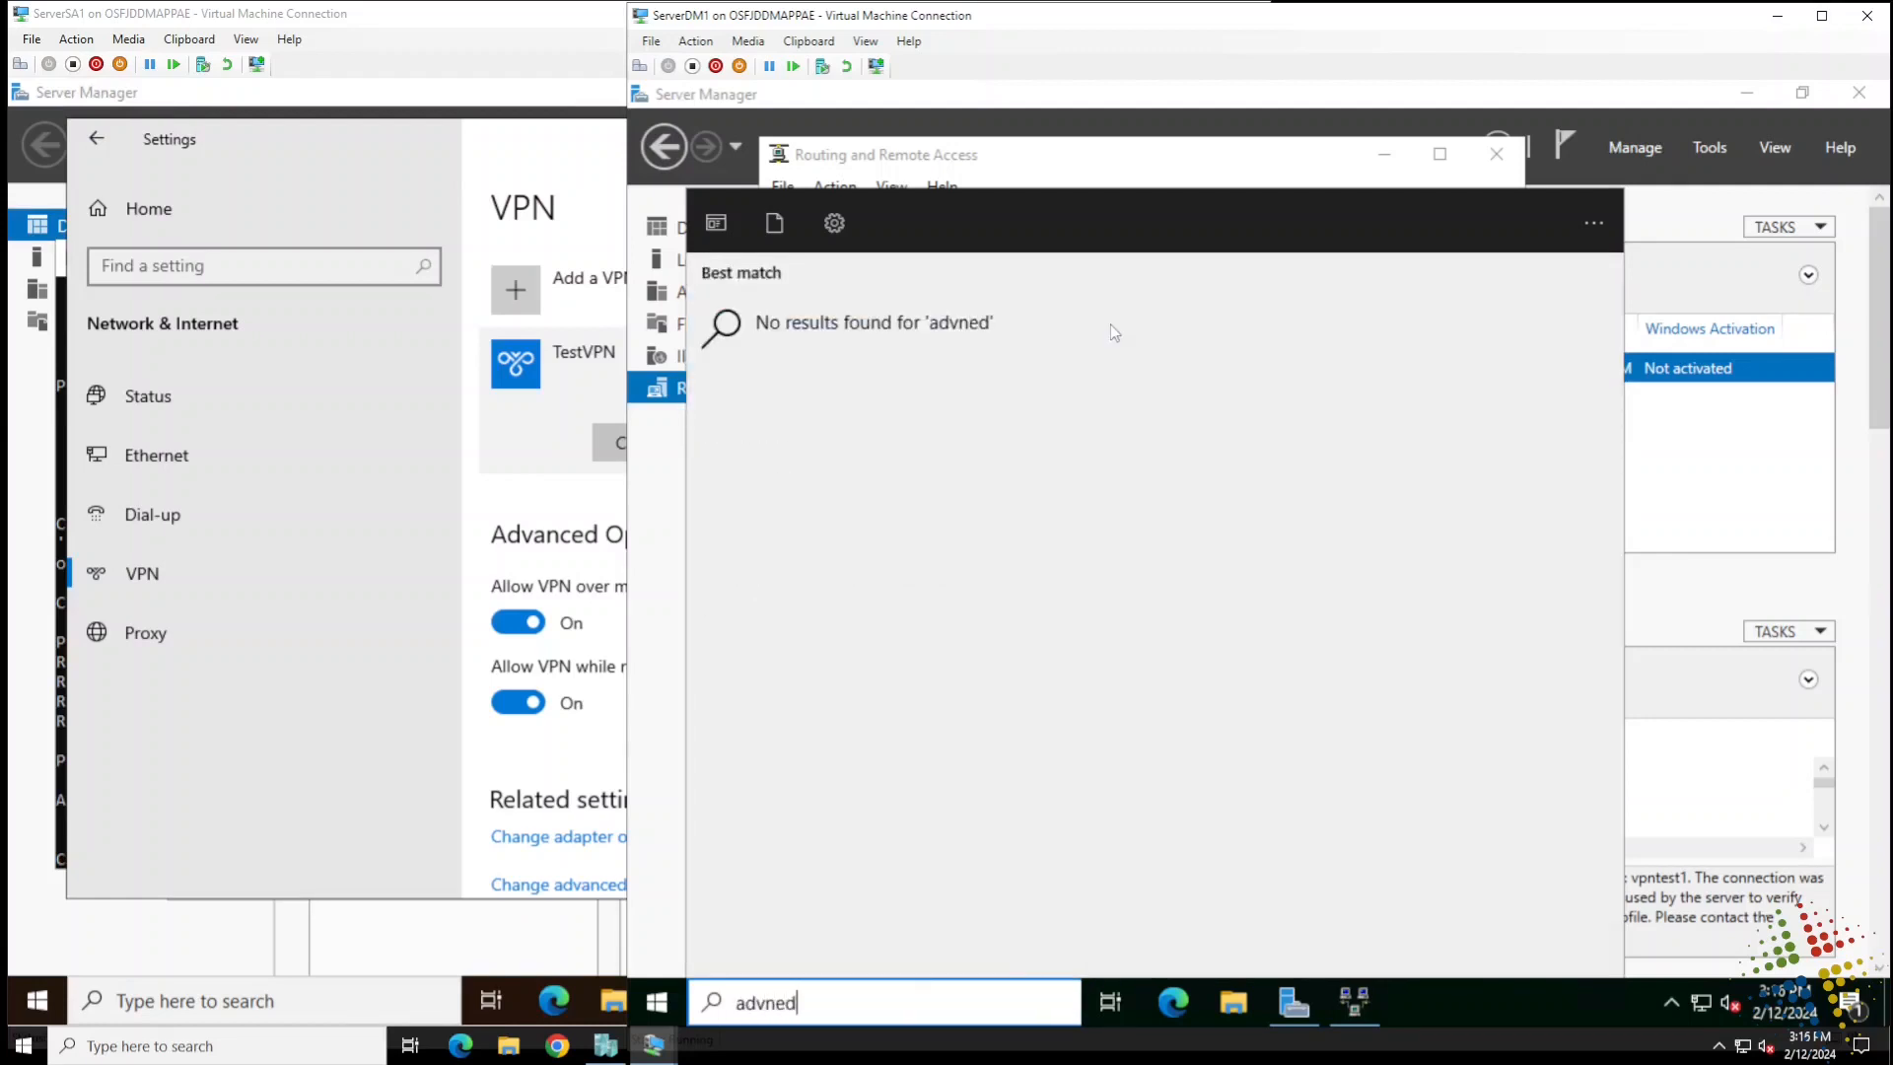
pyautogui.press('BackSpace')
pyautogui.press('BackSpace')
pyautogui.press('BackSpace')
pyautogui.write('anced se')
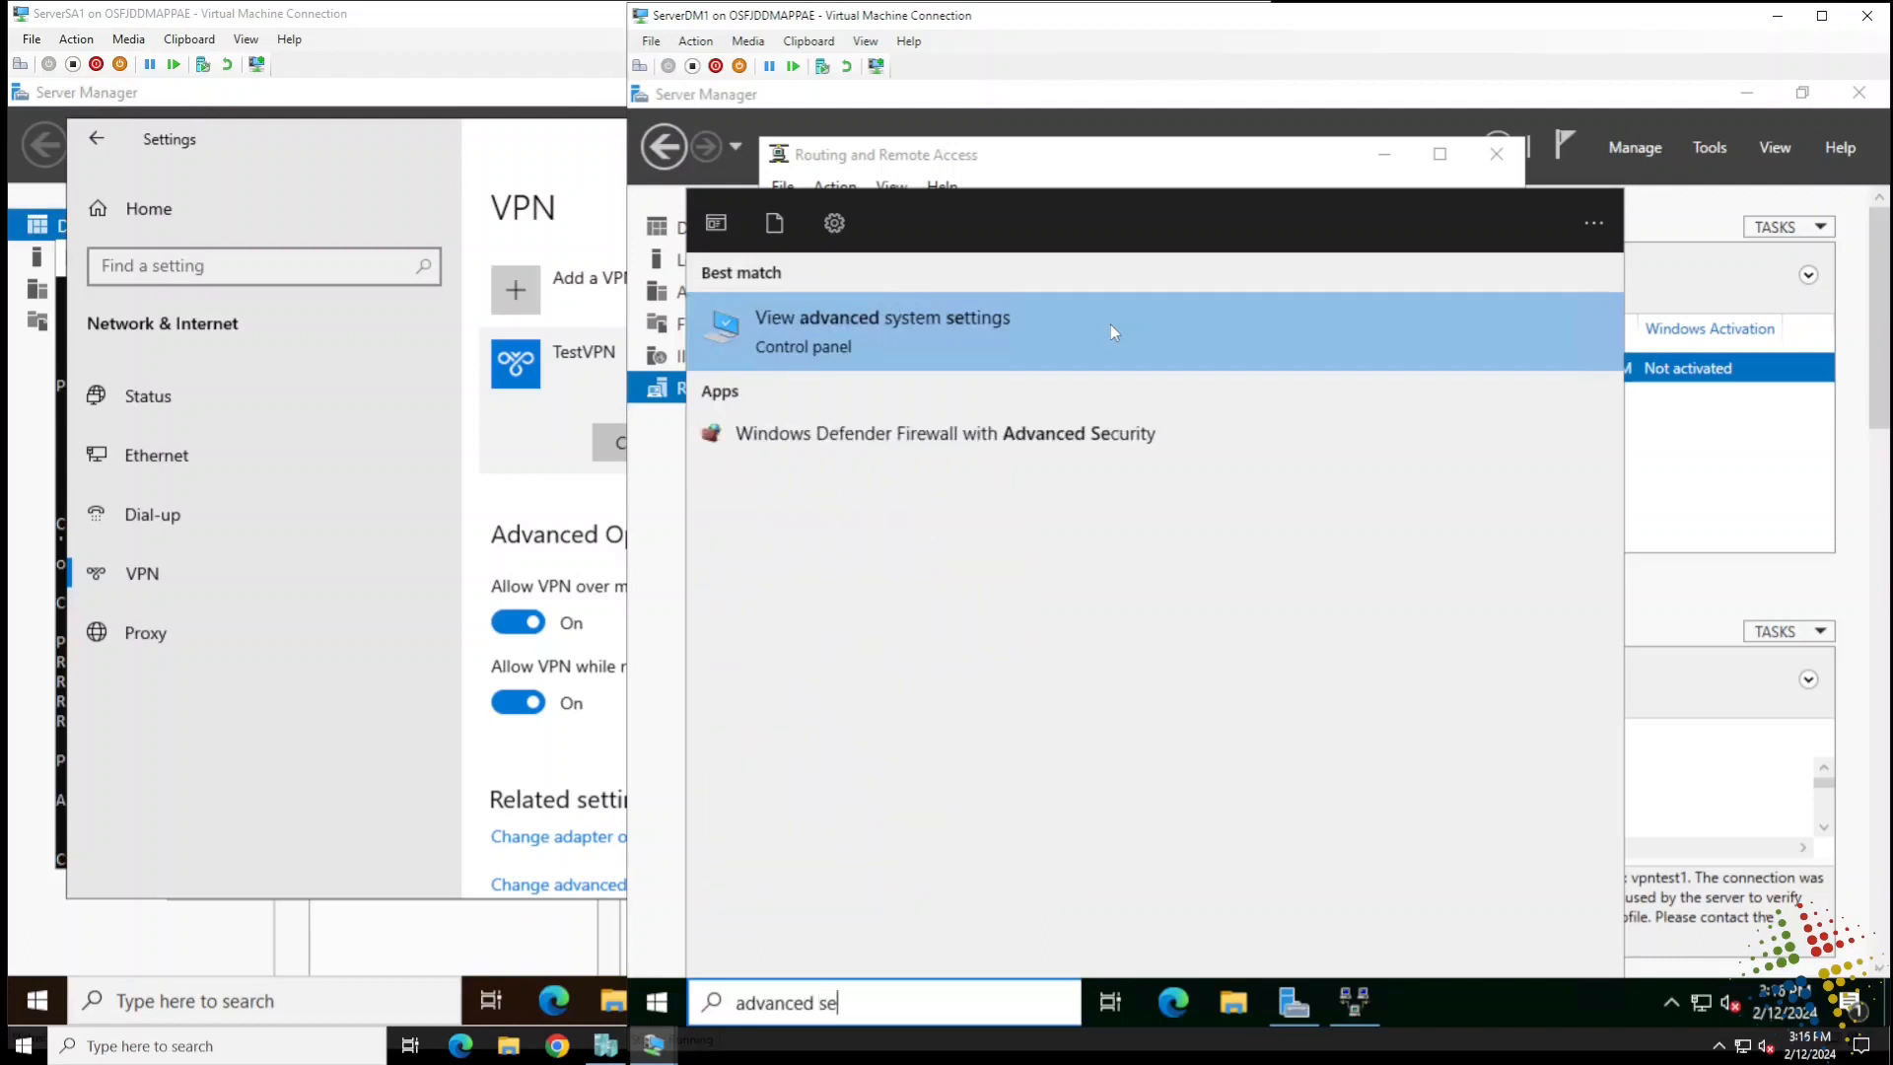
pyautogui.click(1046, 438)
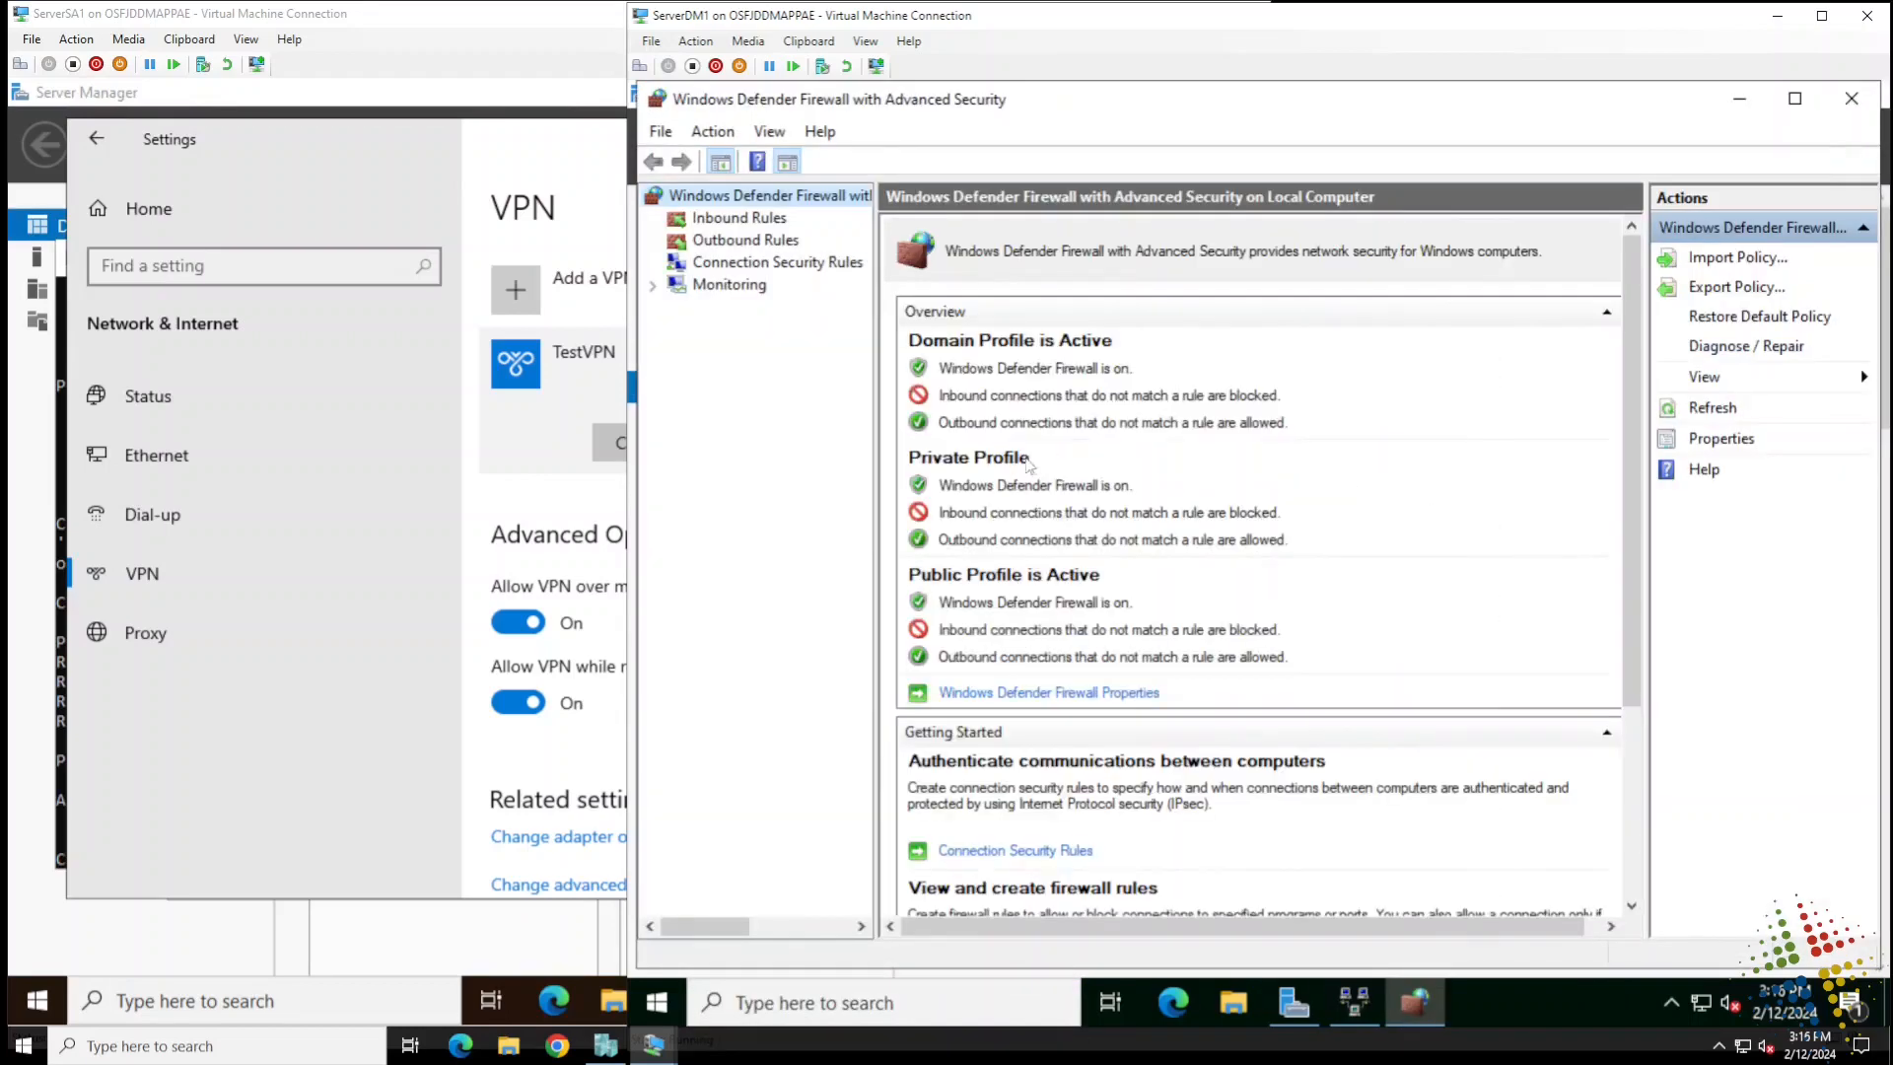
# Step: Display the firewall's inbound rules and sort them by group in ascending order
pyautogui.click(700, 223)
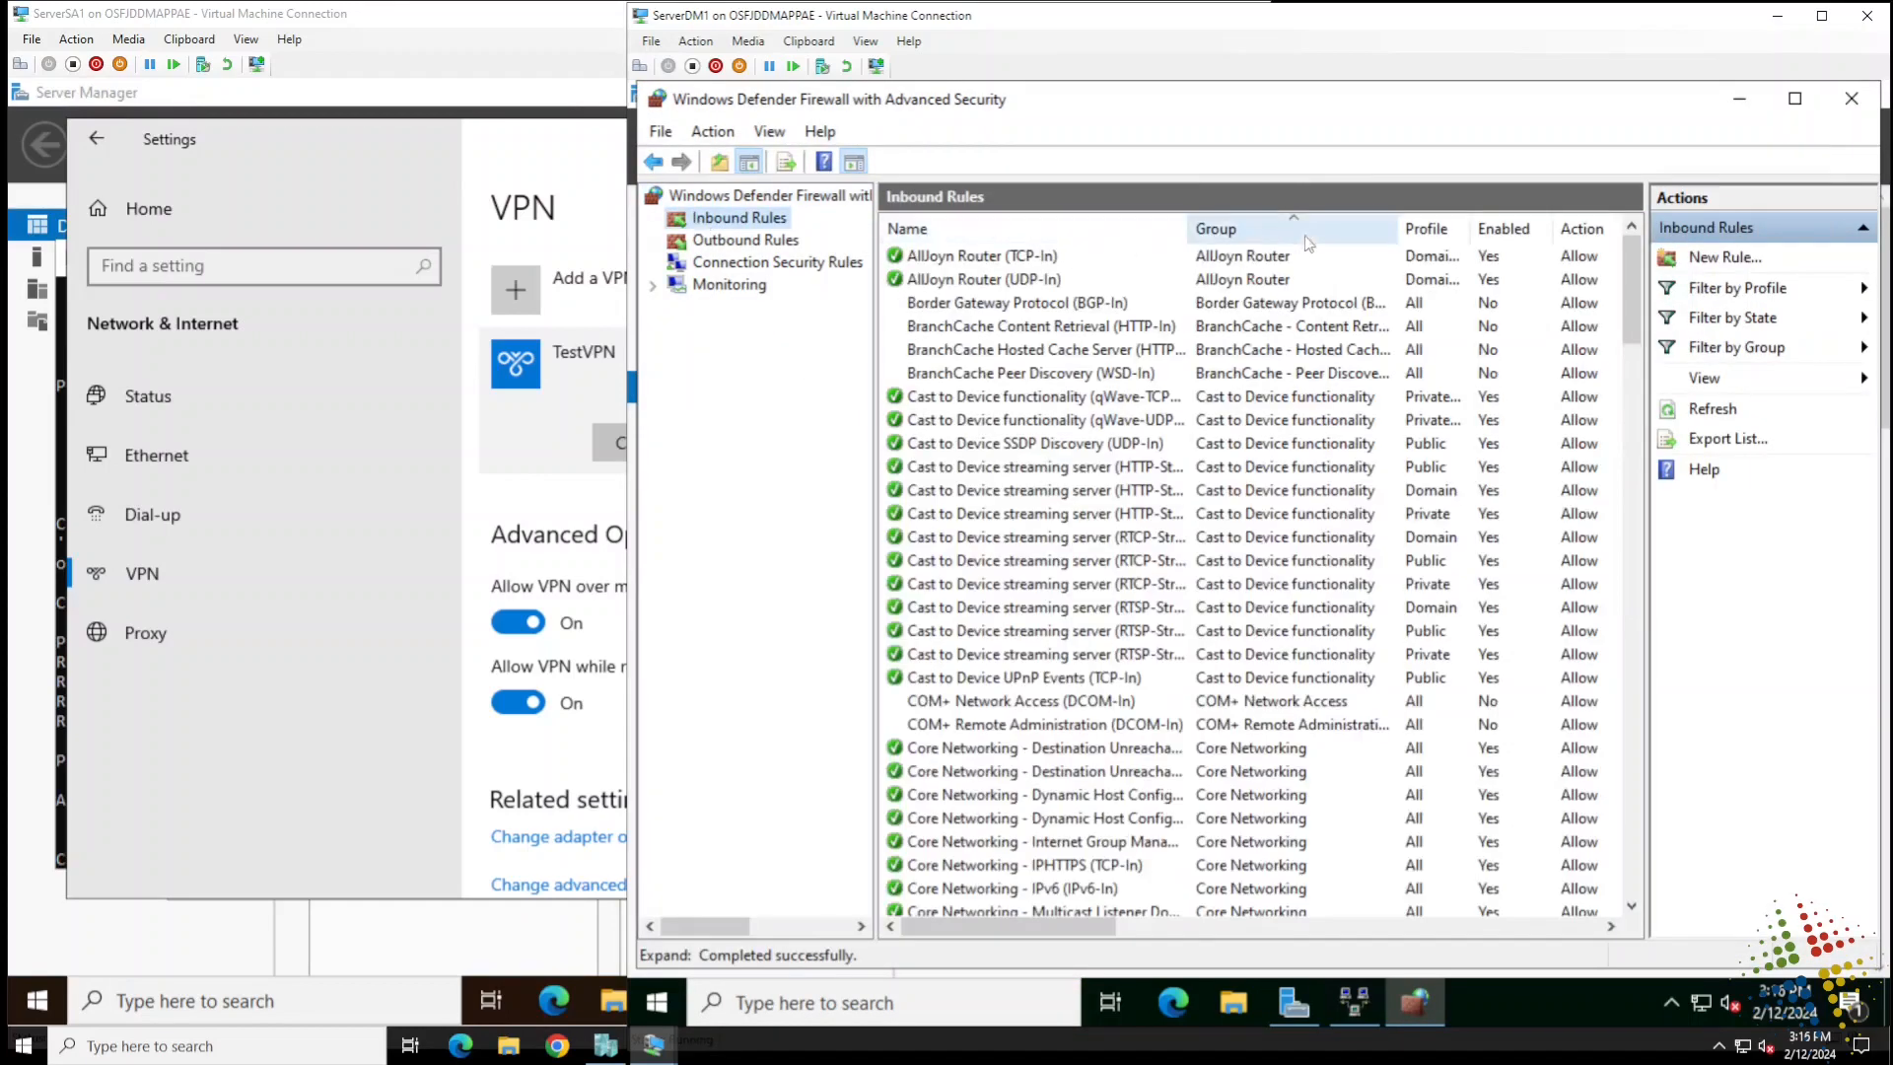
pyautogui.click(1277, 238)
pyautogui.click(1279, 239)
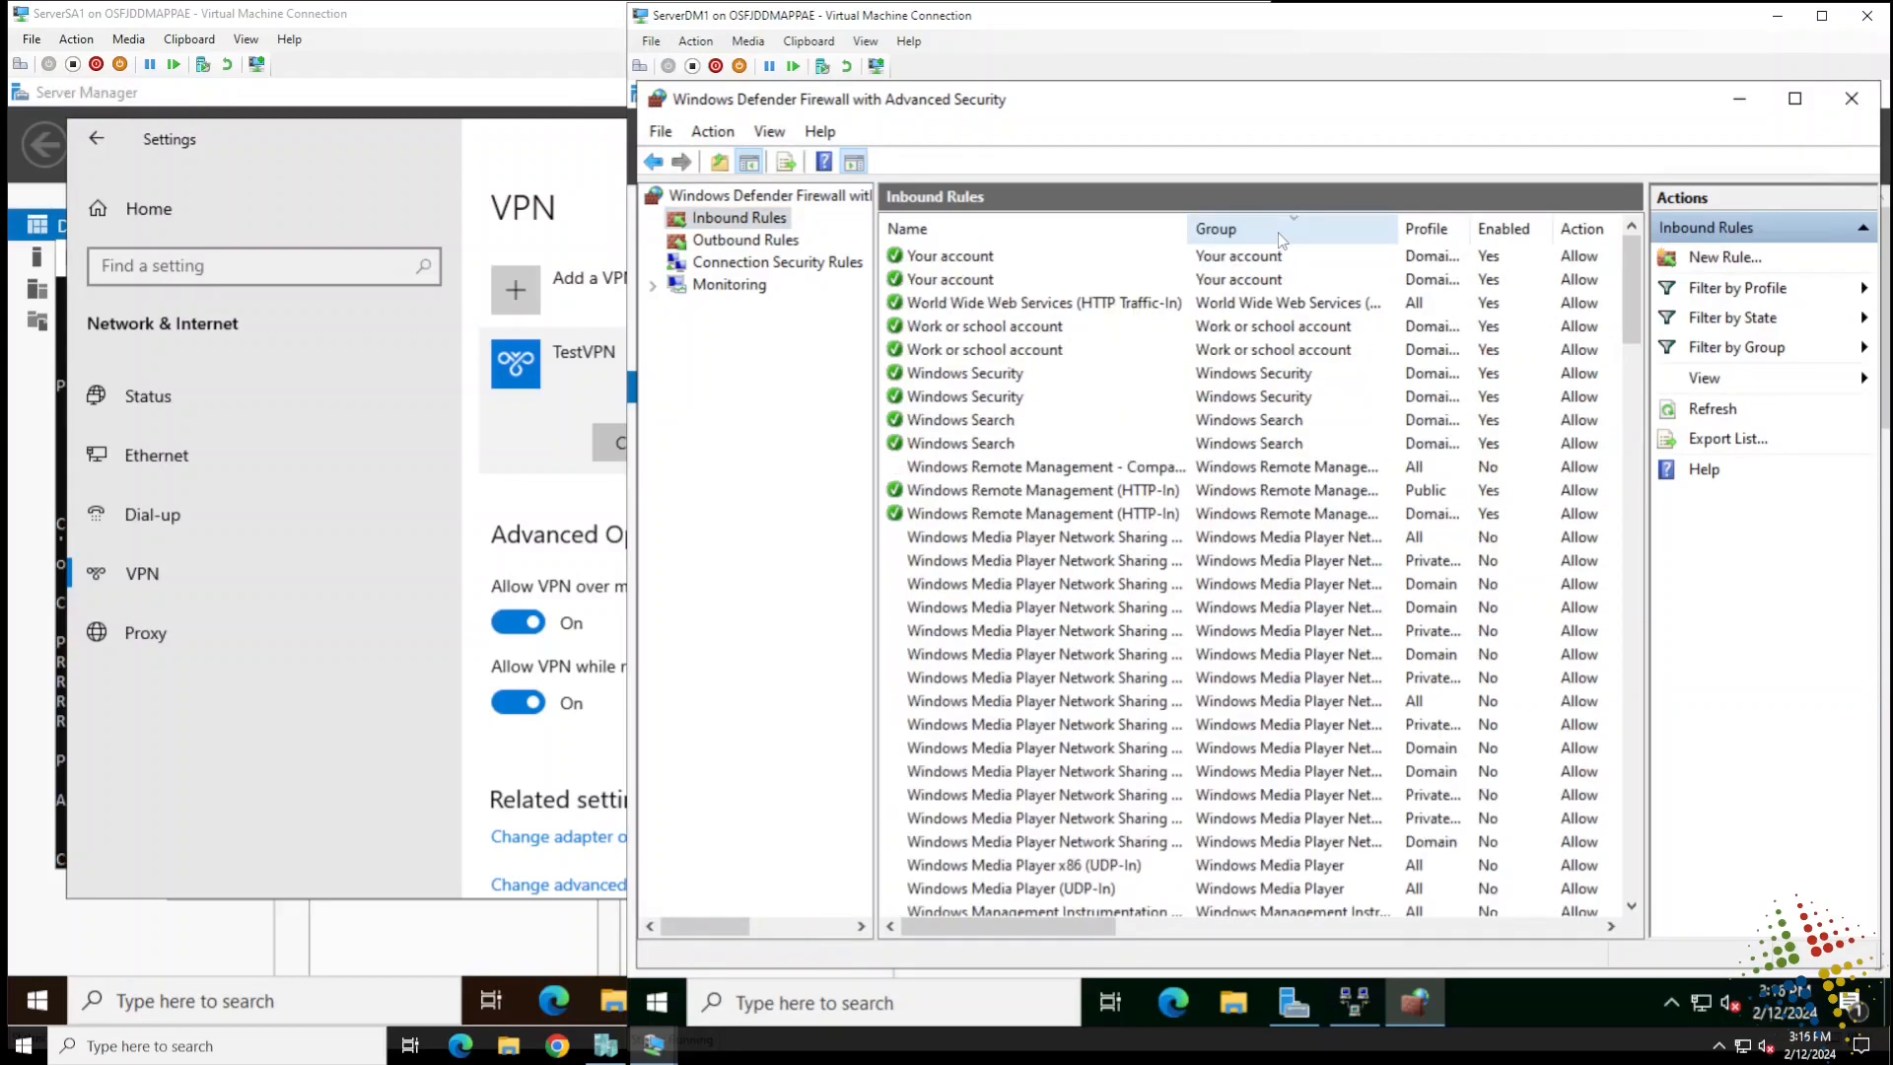
pyautogui.click(1279, 240)
pyautogui.click(1278, 240)
pyautogui.click(1279, 239)
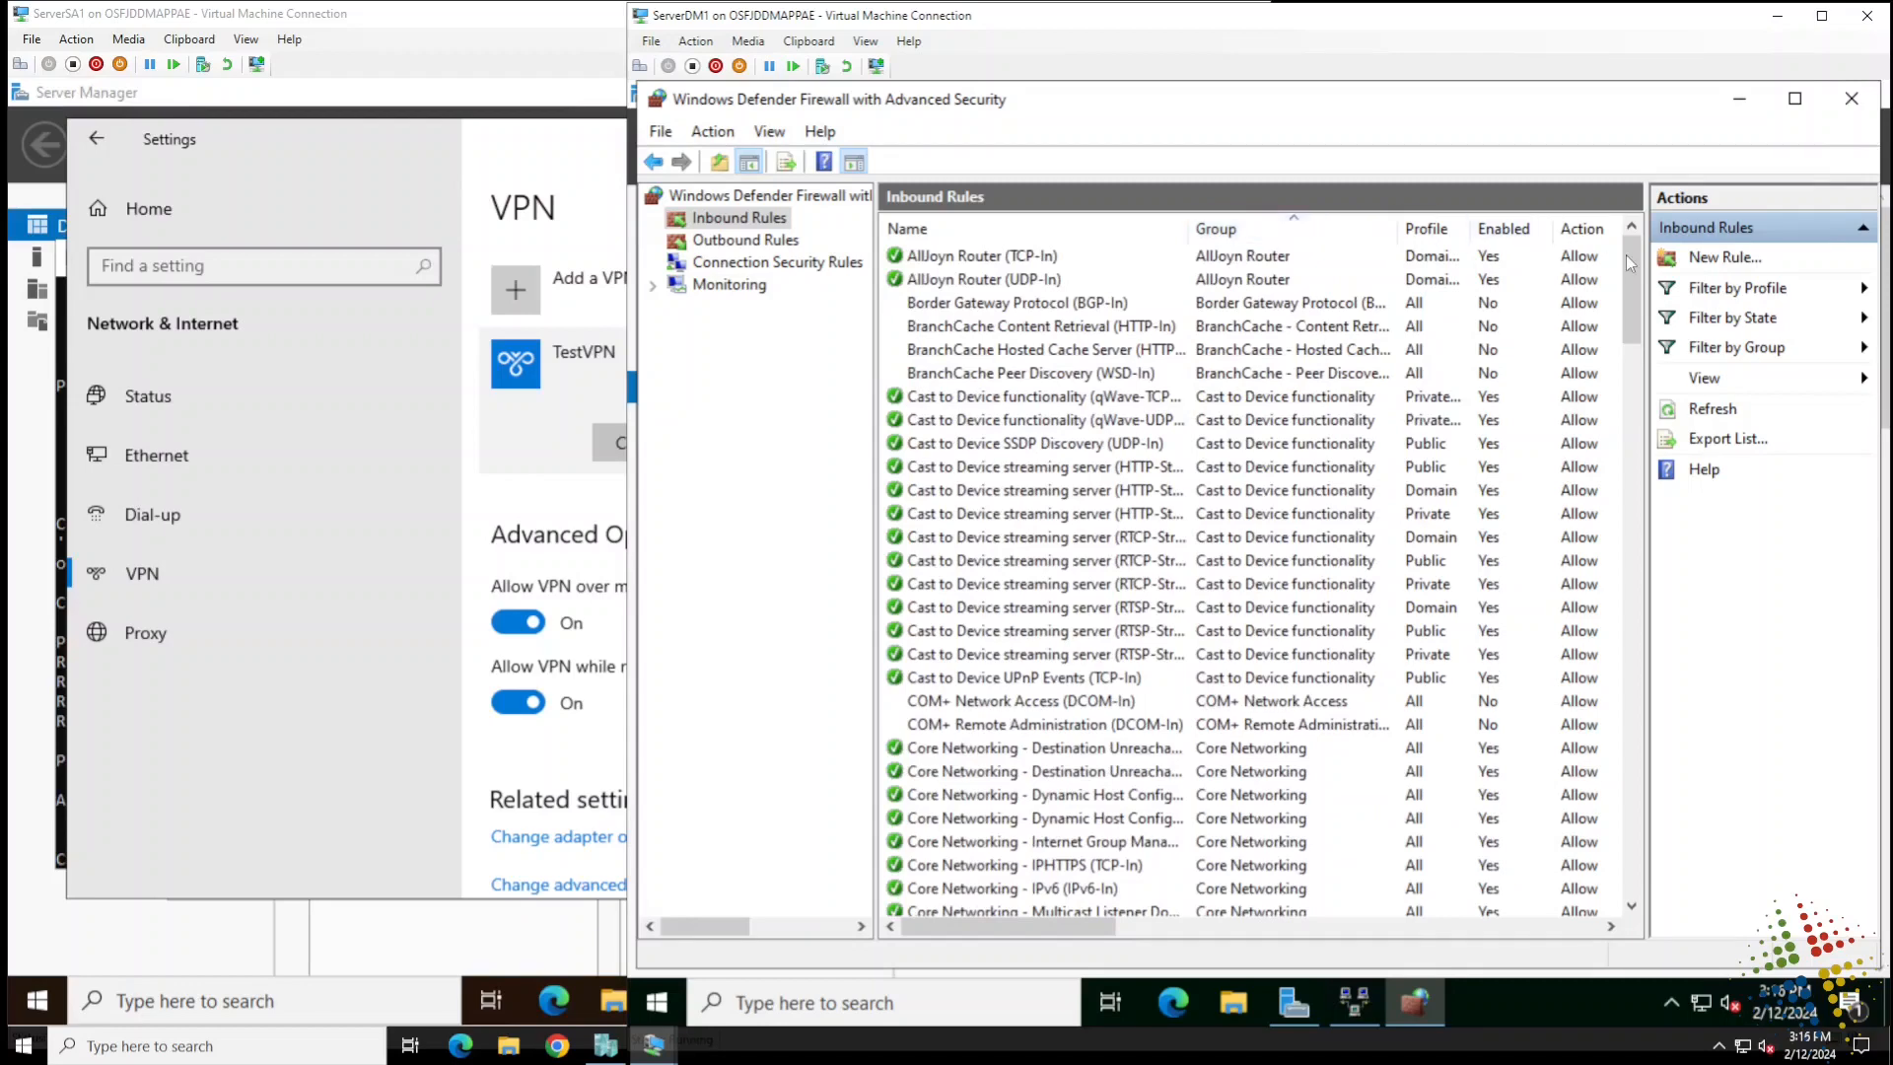
# Step: Enable the inbound rules Routing and Remote Access (GRE-In), (L2TP-In) and (PPTP-In) together with Routing Information Protocol (RIP-In)
pyautogui.scroll(-1, 1631, 325)
pyautogui.moveTo(1631, 325); pyautogui.dragTo(1633, 557)
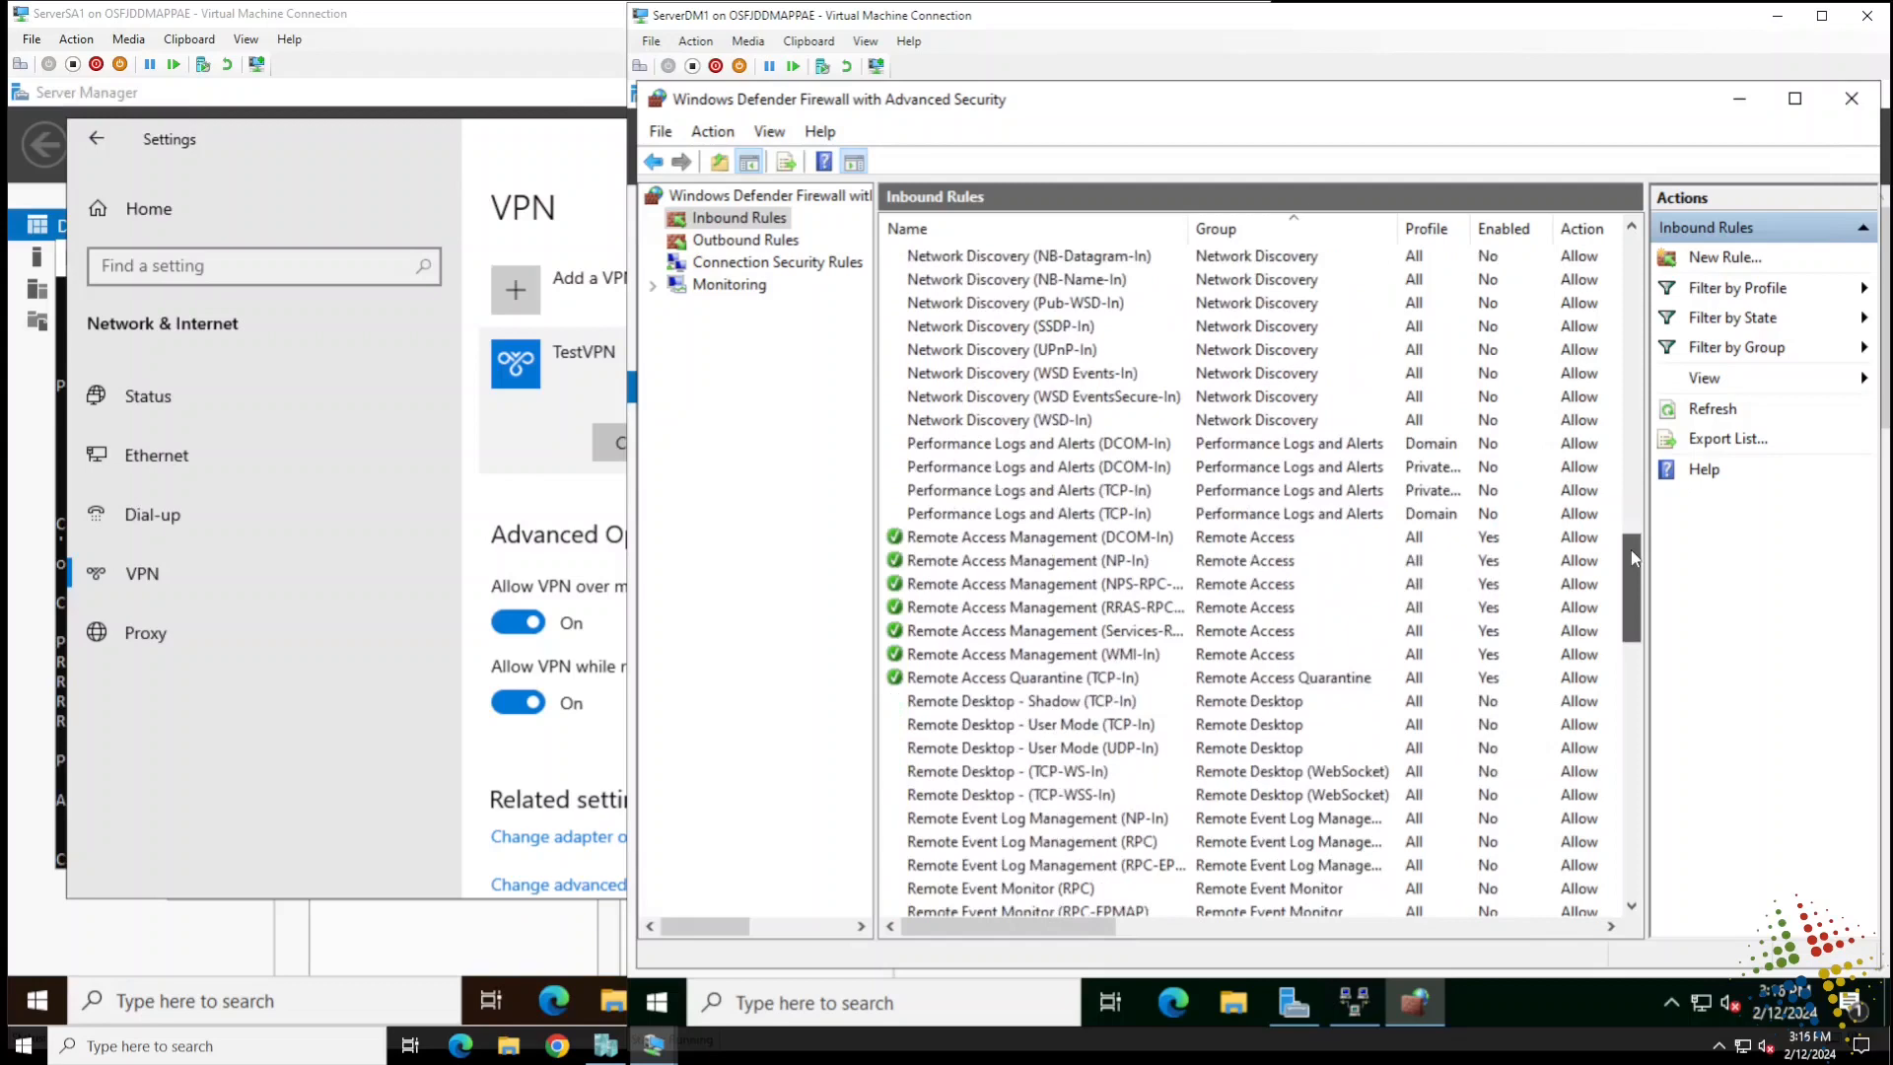
pyautogui.click(1264, 542)
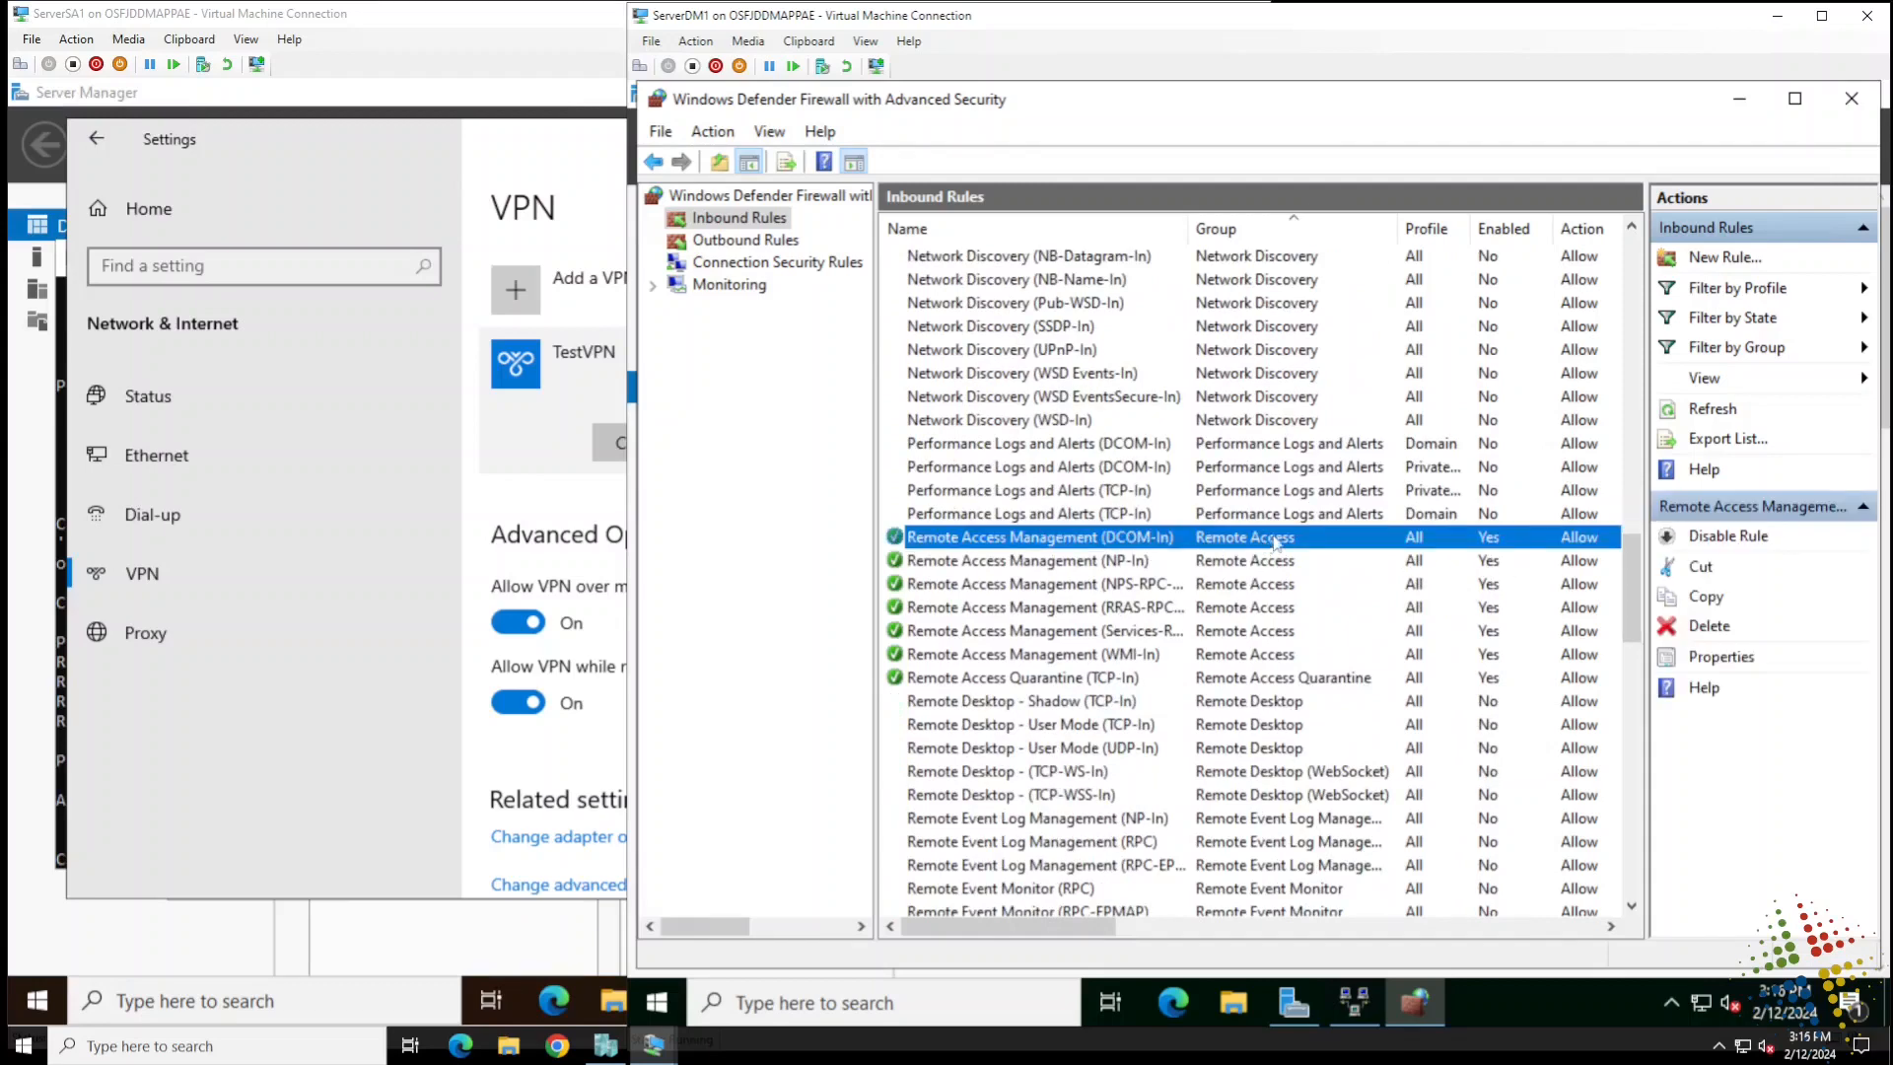
pyautogui.moveTo(1636, 631); pyautogui.dragTo(1636, 718)
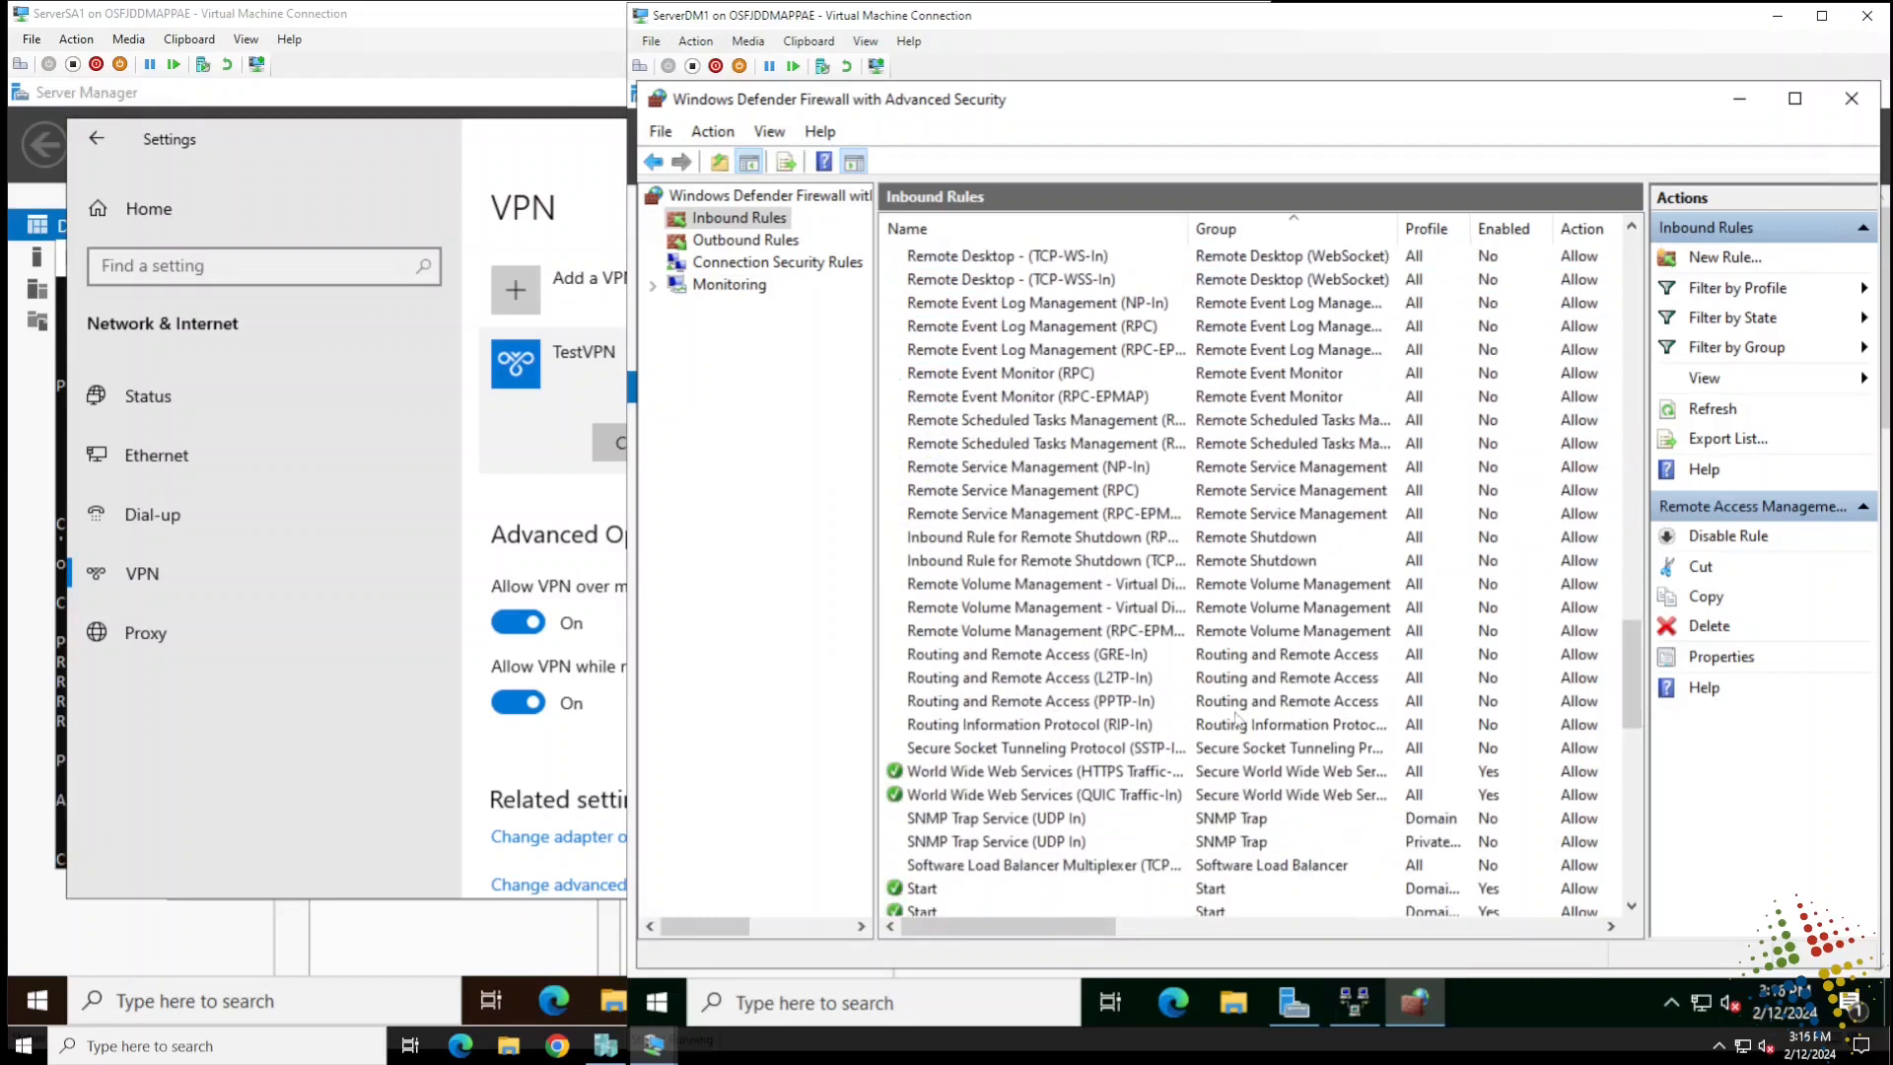
pyautogui.click(1240, 660)
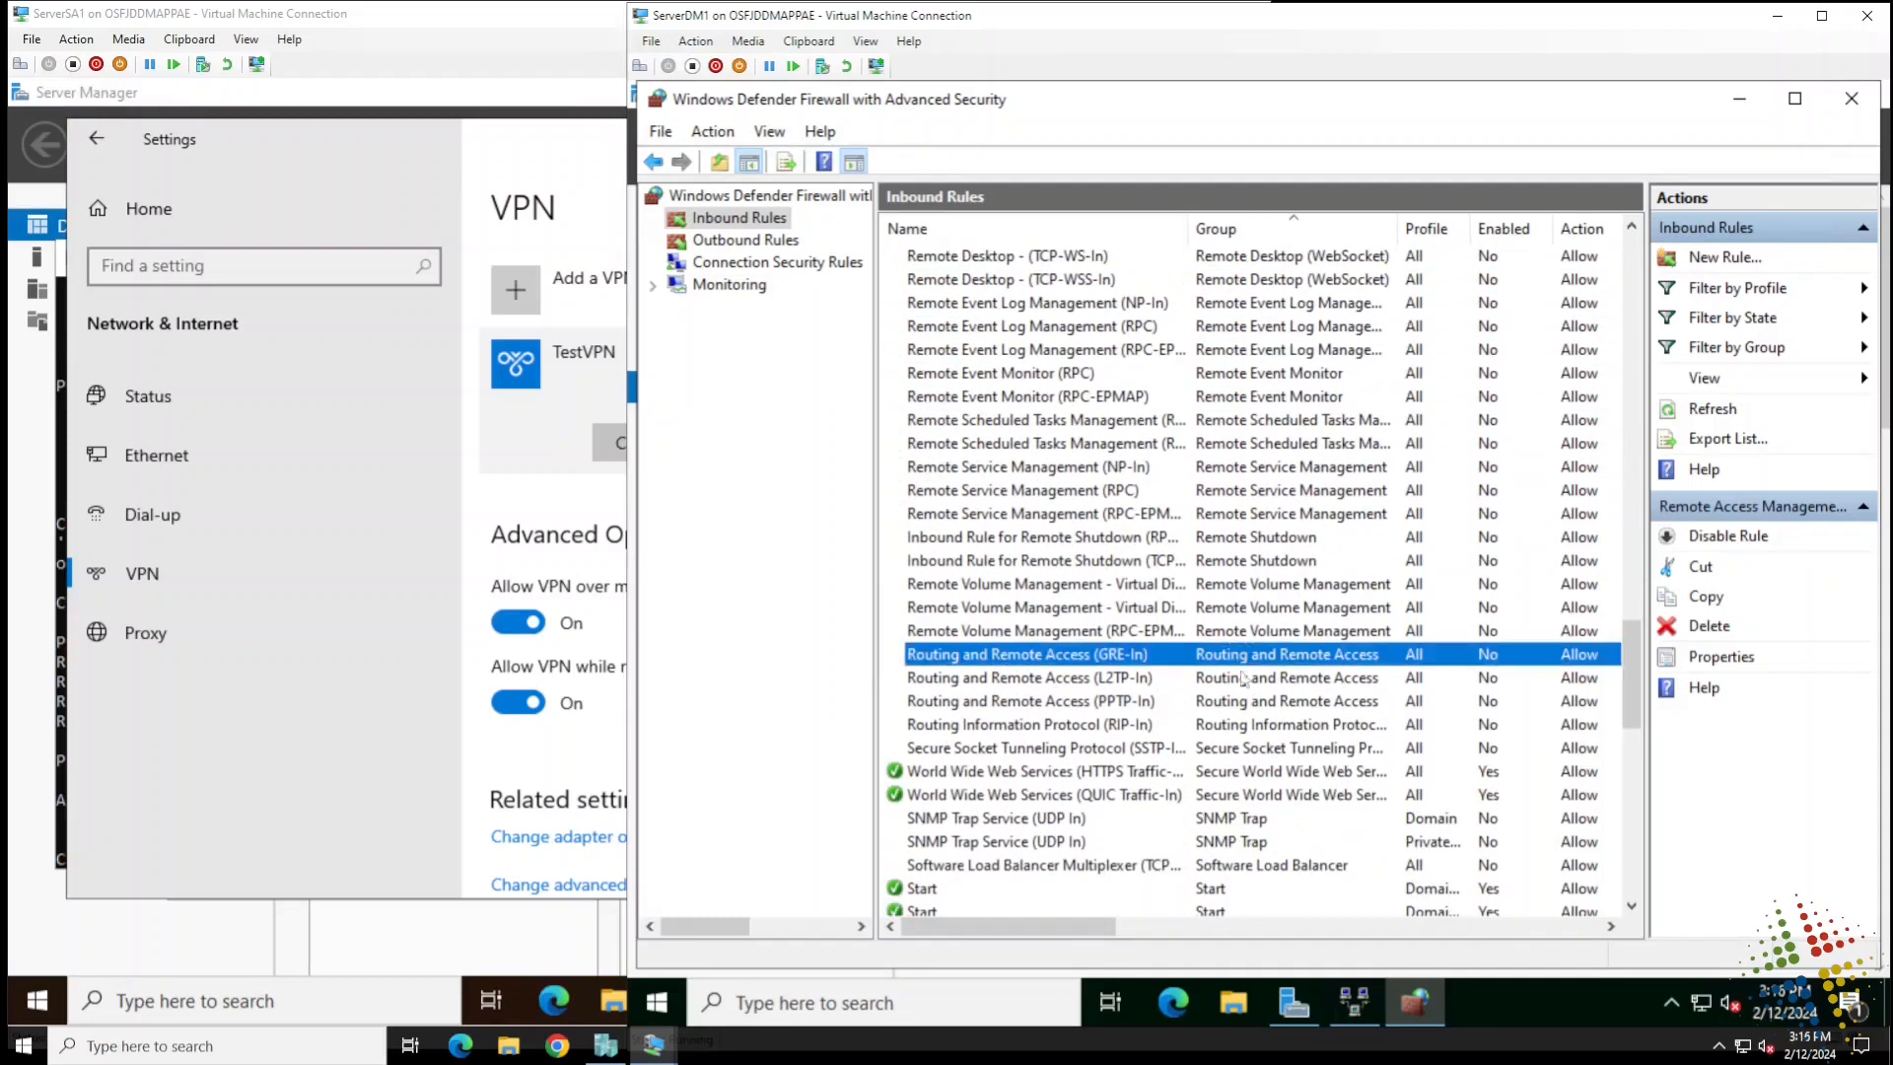
pyautogui.keyDown('shift'); pyautogui.click(1243, 731); pyautogui.keyUp('shift')
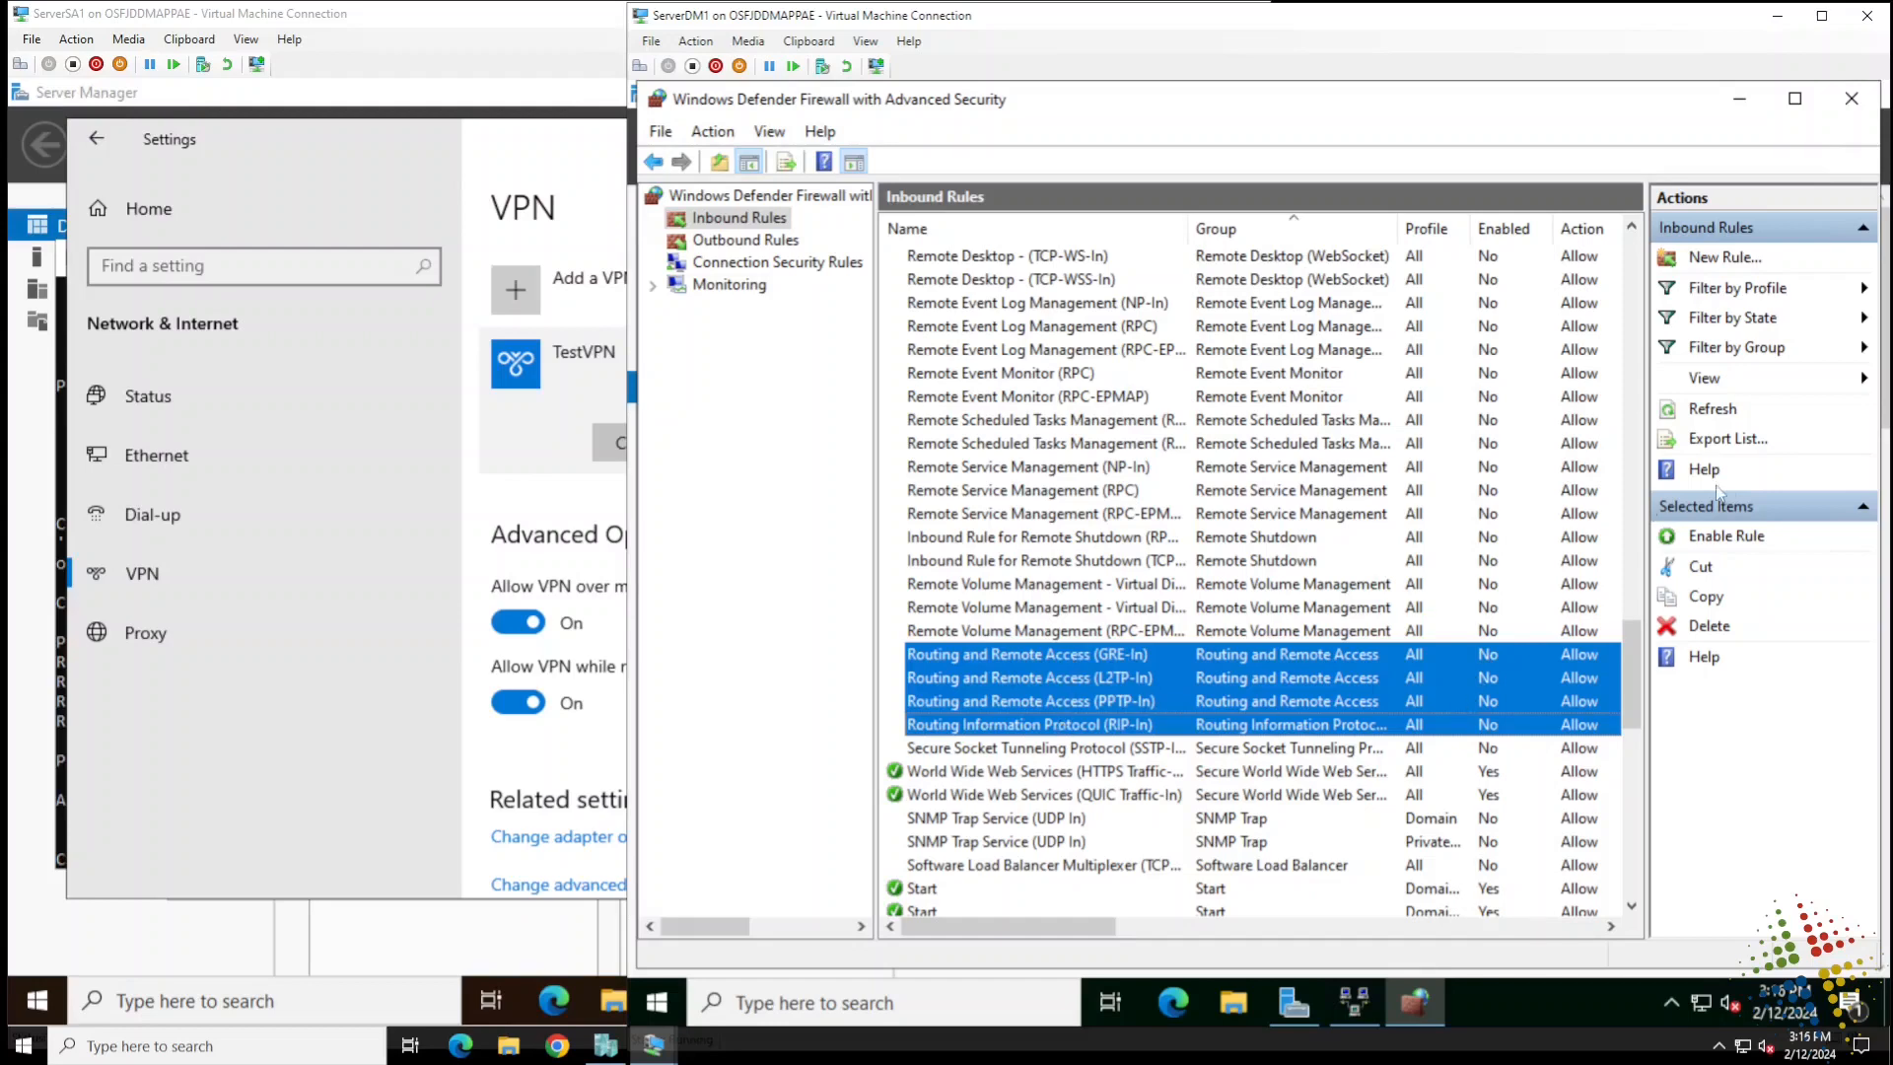
pyautogui.click(1730, 538)
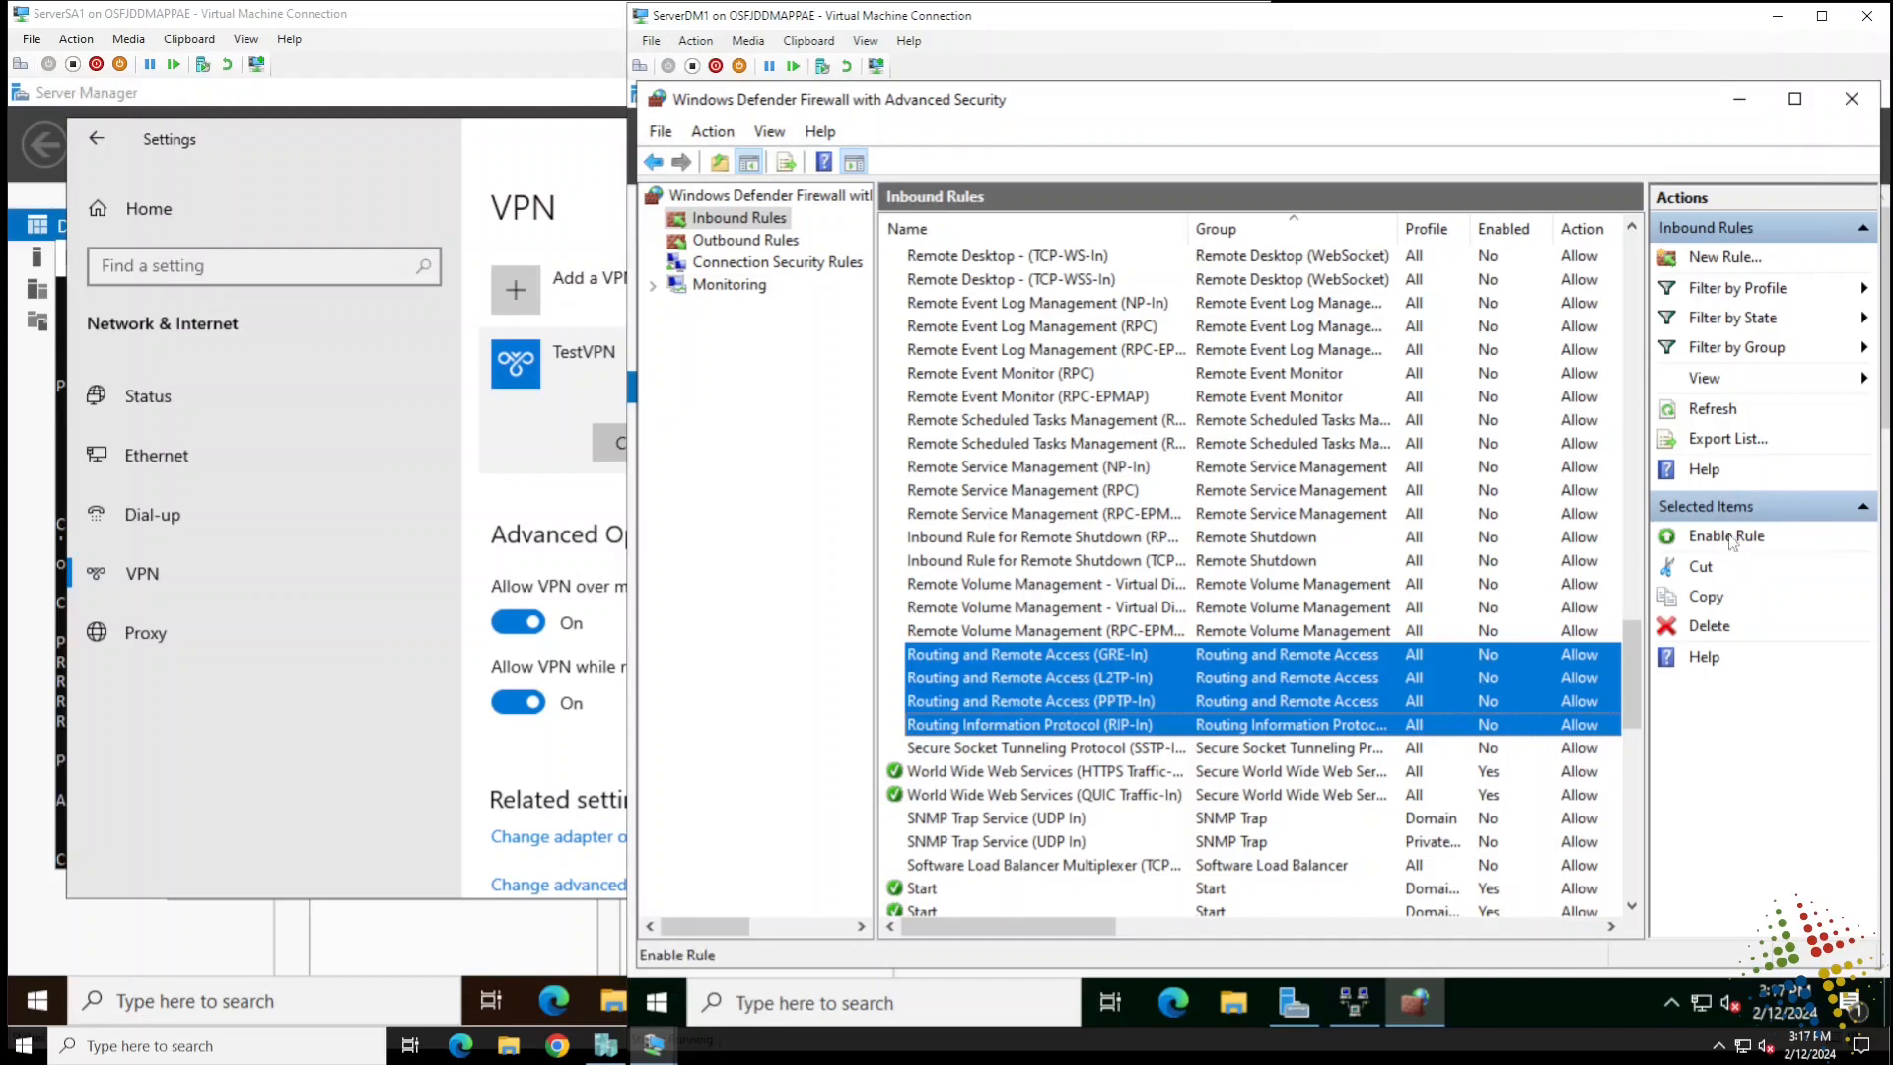